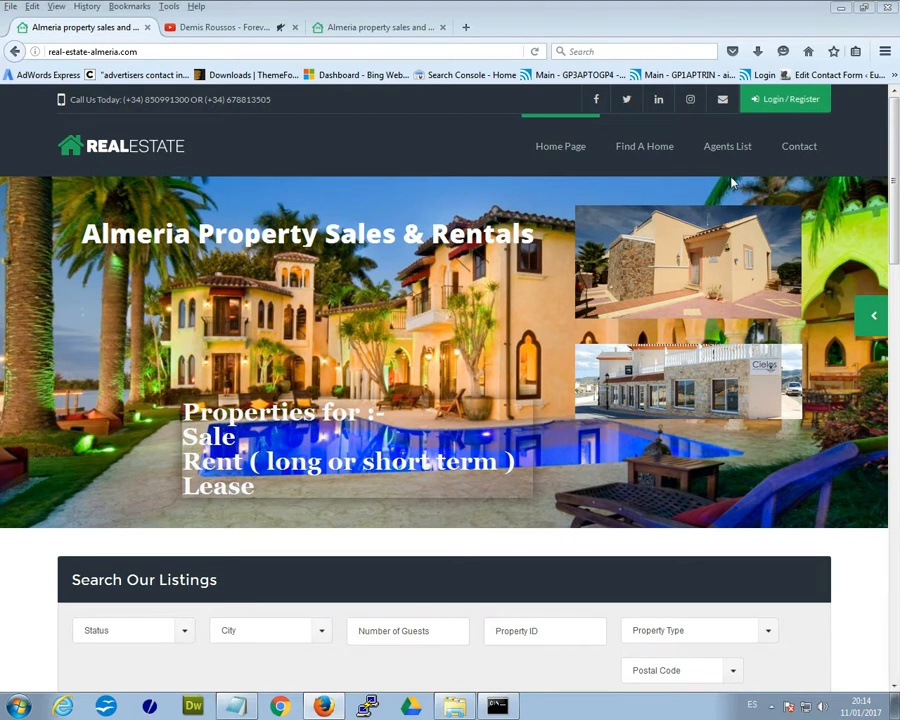
- Open the site's Log in dialog from the Login / Register button in the header
left_click(784, 99)
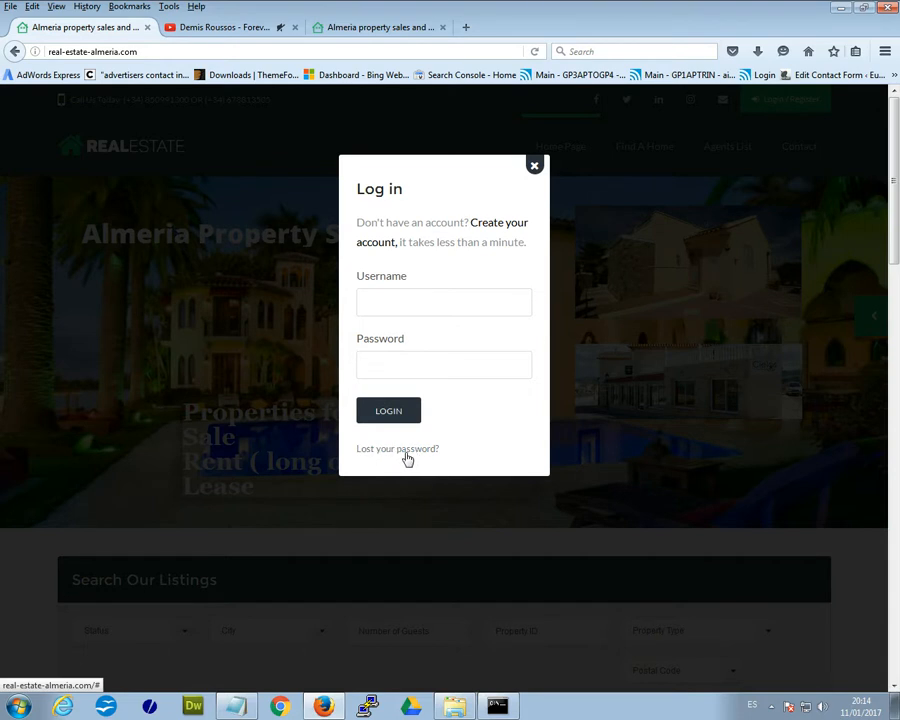
- Sign in using the saved test account picked from the username autofill list
left_click(483, 228)
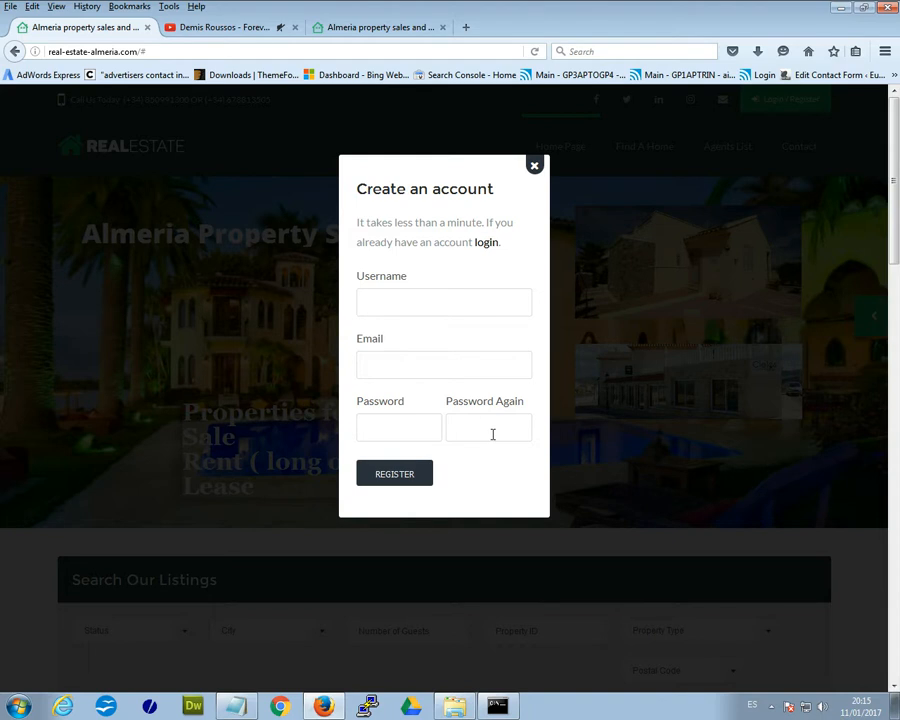
left_click(489, 246)
left_click(392, 311)
left_click(391, 301)
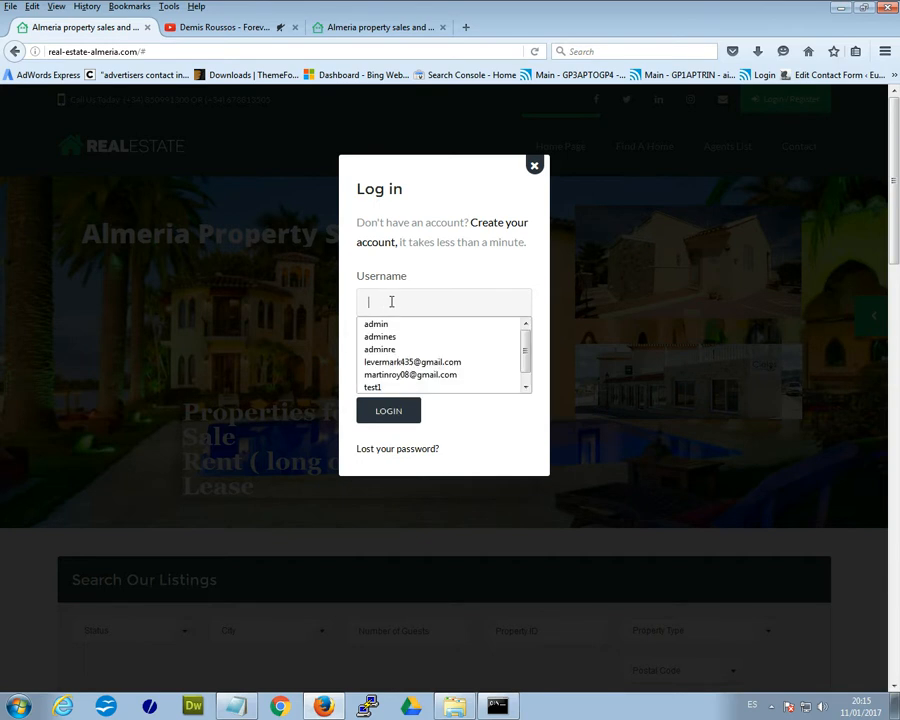
type("t")
left_click(388, 322)
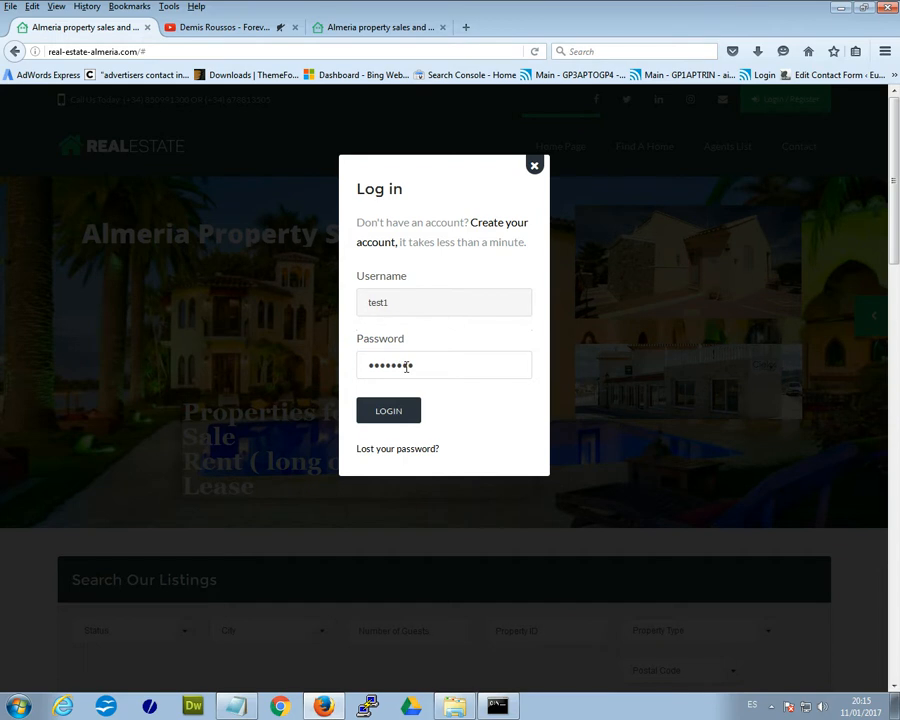
left_click(383, 419)
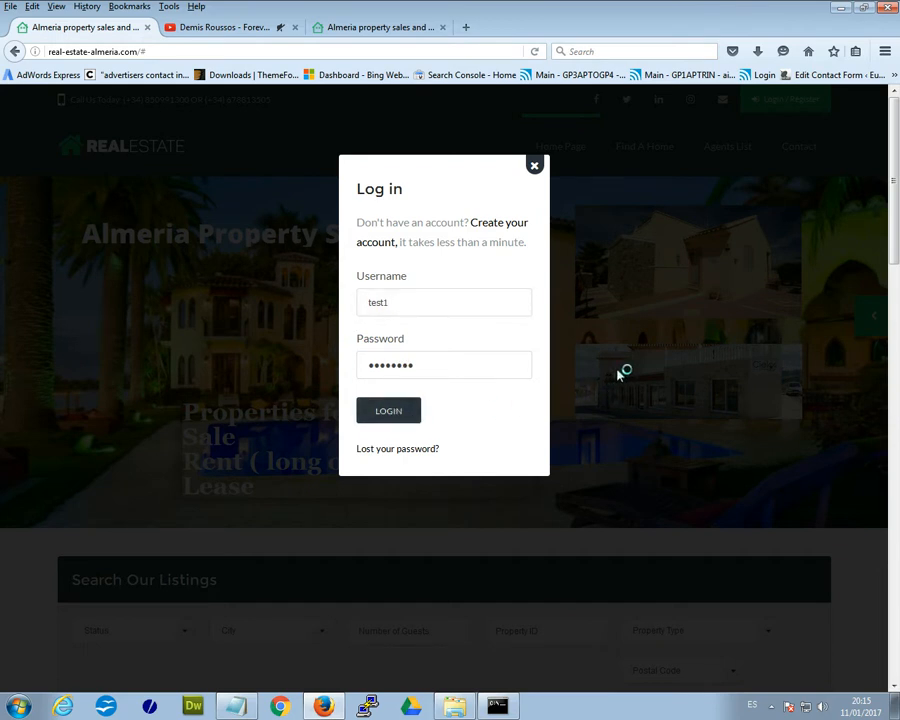
left_click(390, 412)
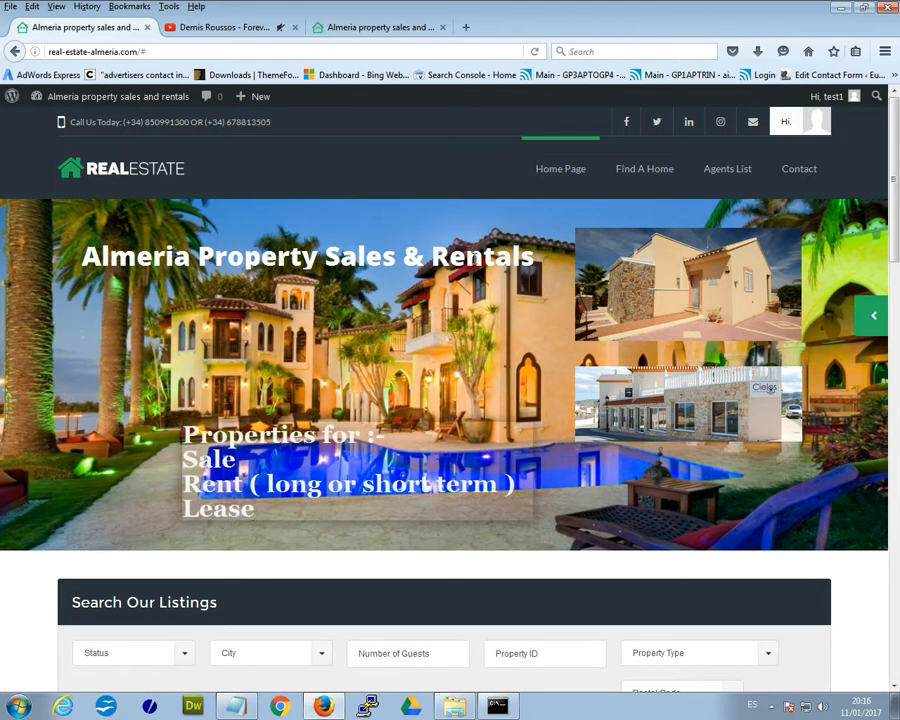
- Open the Hi, avatar account menu, browsing down to Featured Listings and back first
left_click(784, 125)
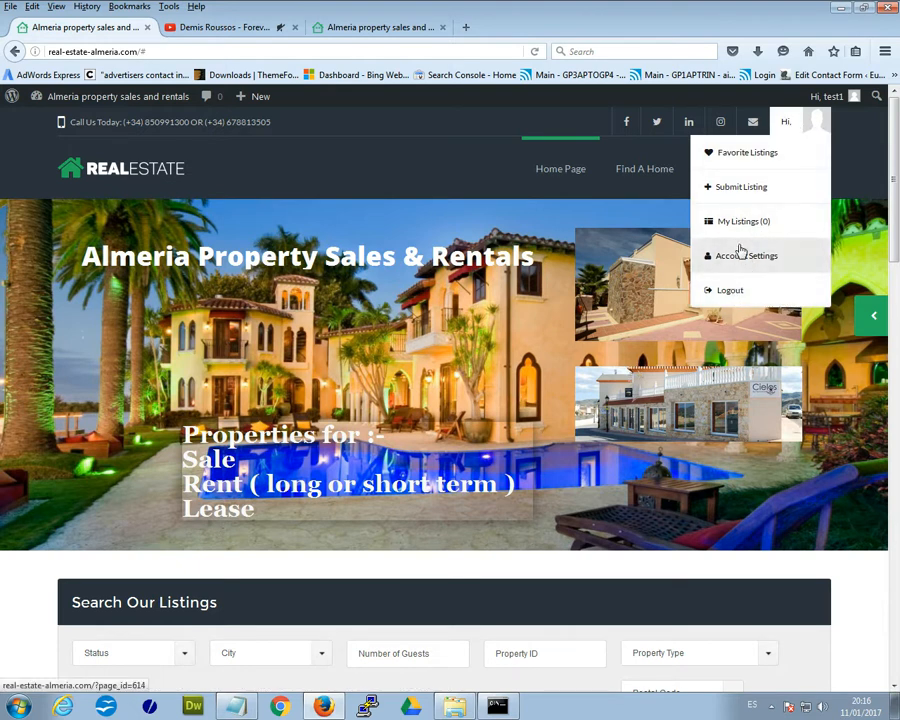
mouse_move(833, 104)
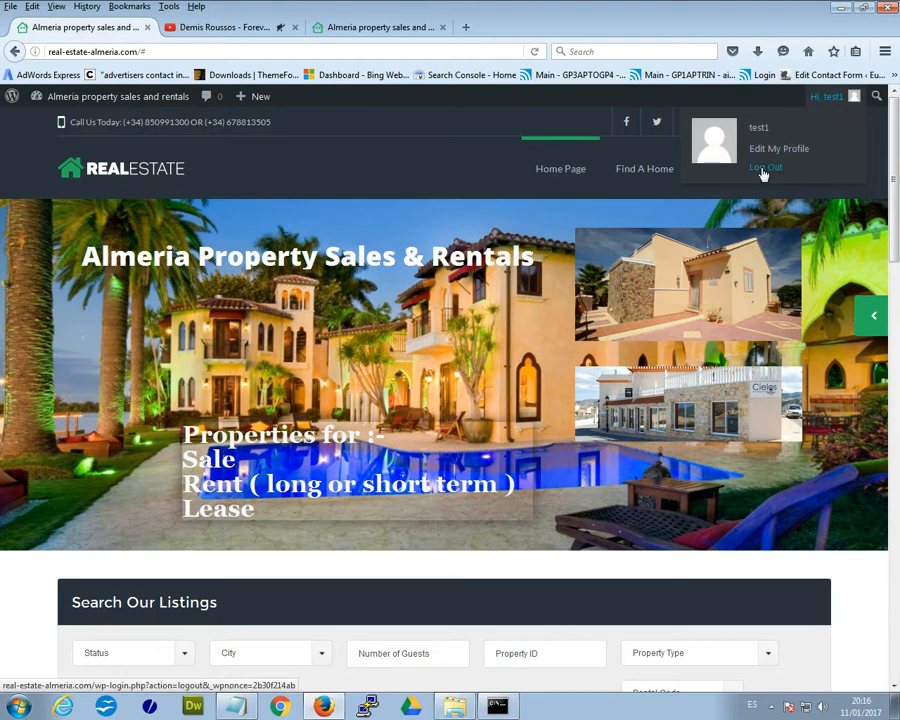
mouse_move(781, 130)
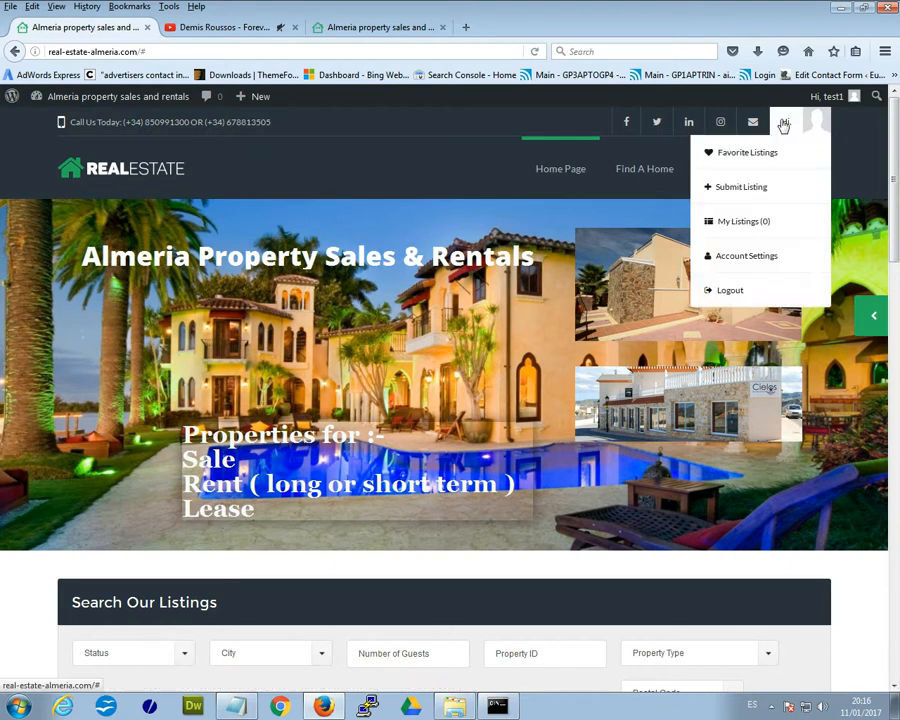
scroll(256, 427, "down", 3)
scroll(256, 427, "down", 12)
scroll(434, 416, "down", 1)
scroll(416, 421, "down", 2)
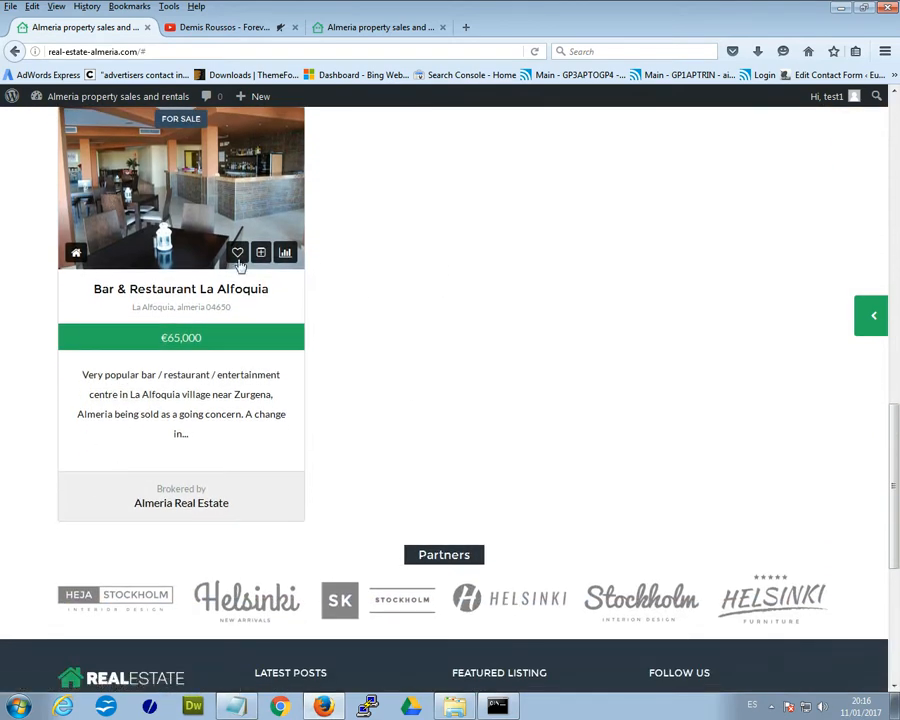
scroll(486, 336, "up", 10)
scroll(506, 338, "up", 5)
left_click(786, 122)
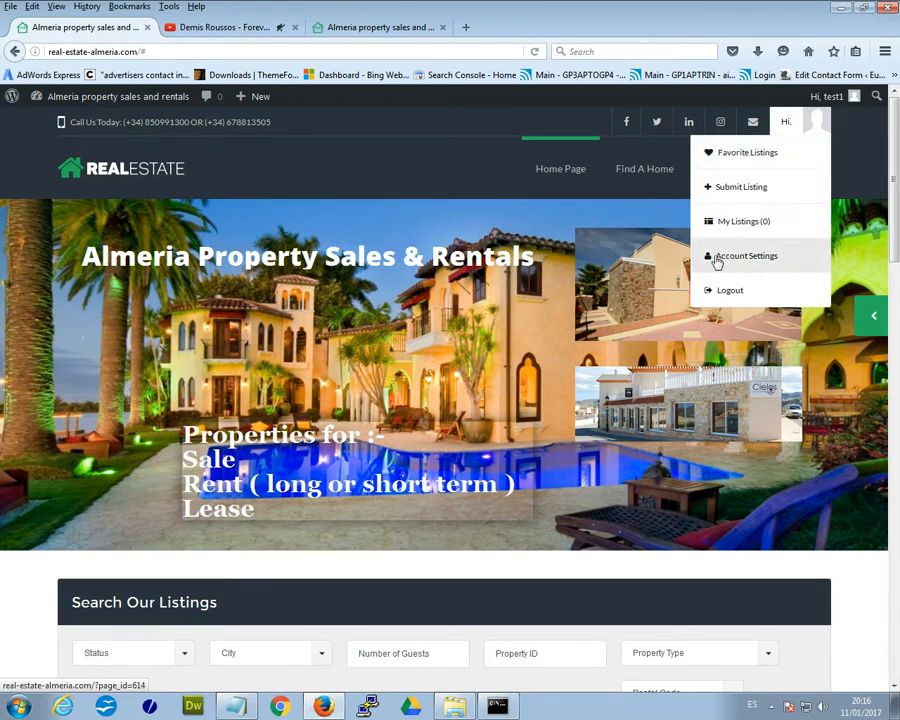
- Open Submit Listing from the account menu, share location with the site, and review the form
left_click(765, 191)
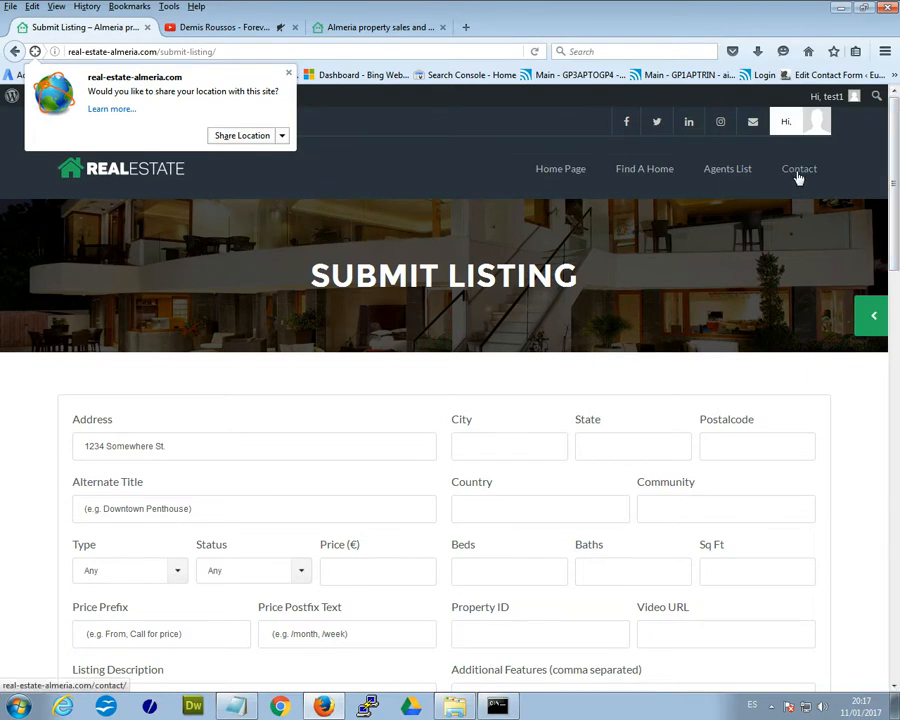
left_click(231, 136)
left_click_drag(895, 171, 894, 267)
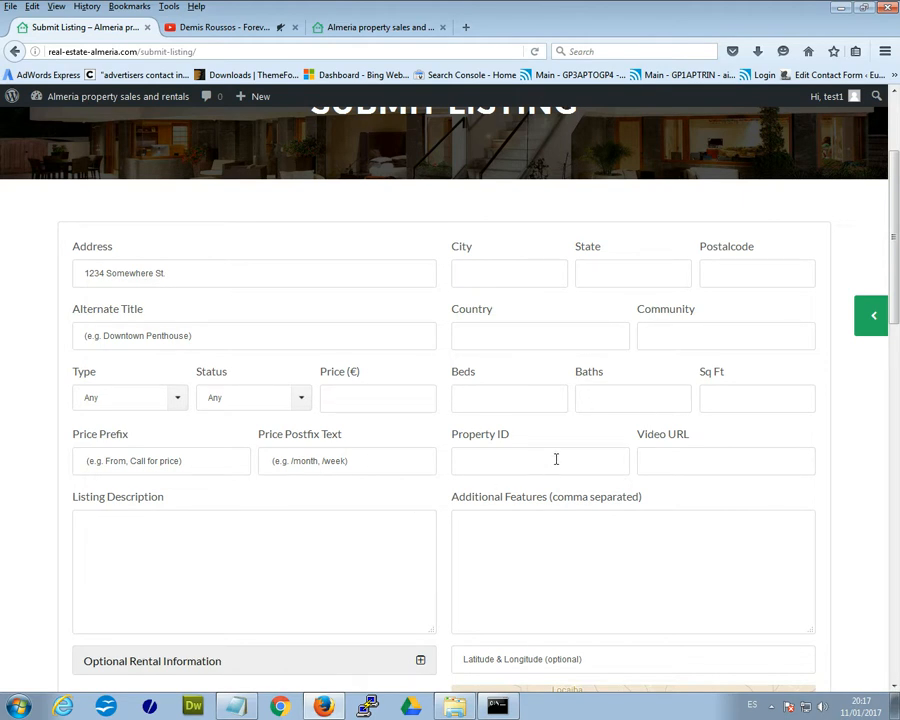
scroll(556, 459, "down", 5)
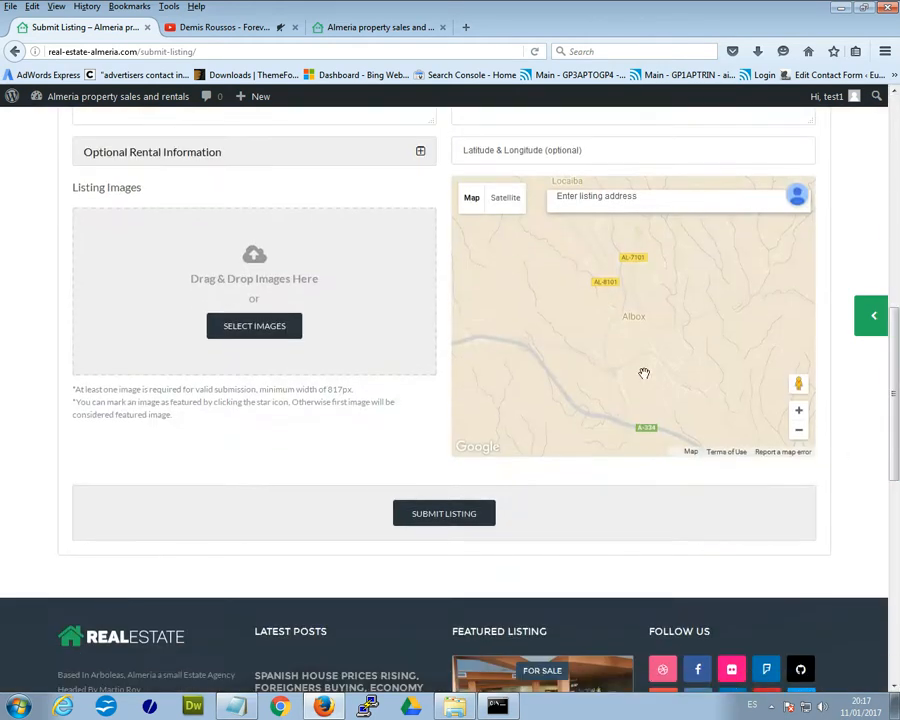
left_click_drag(897, 469, 898, 310)
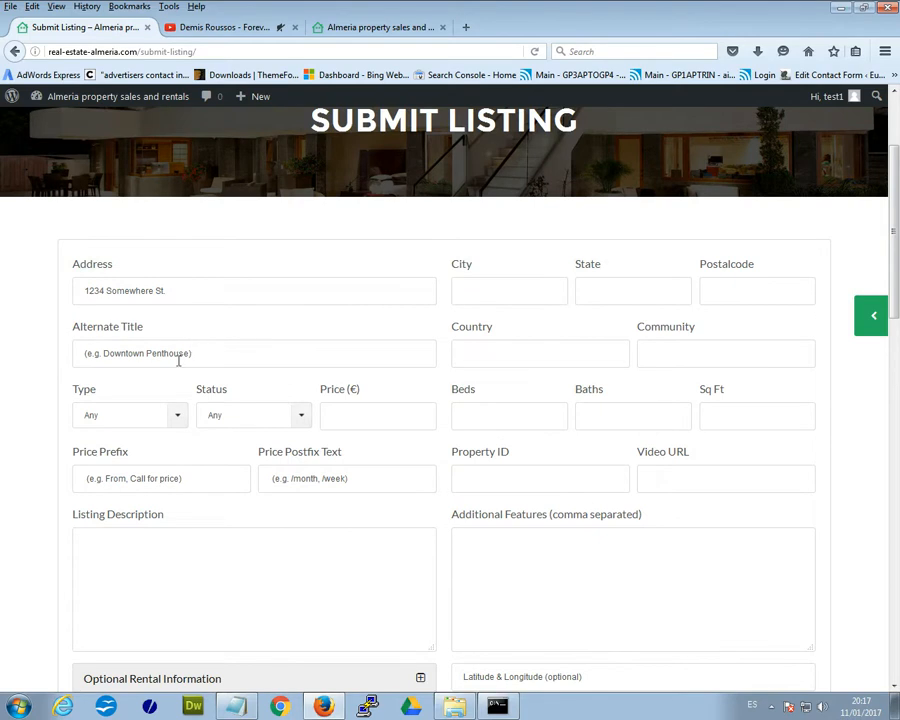
- Fill the listing Address with 'la alfoquia' from form history
left_click(112, 294)
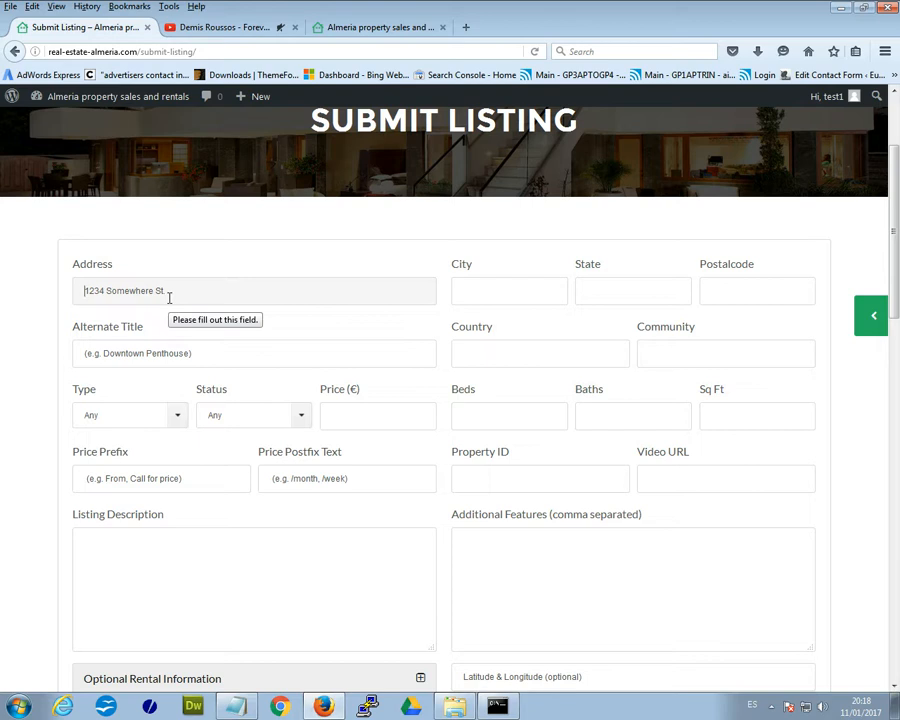
left_click(223, 294)
left_click(190, 314)
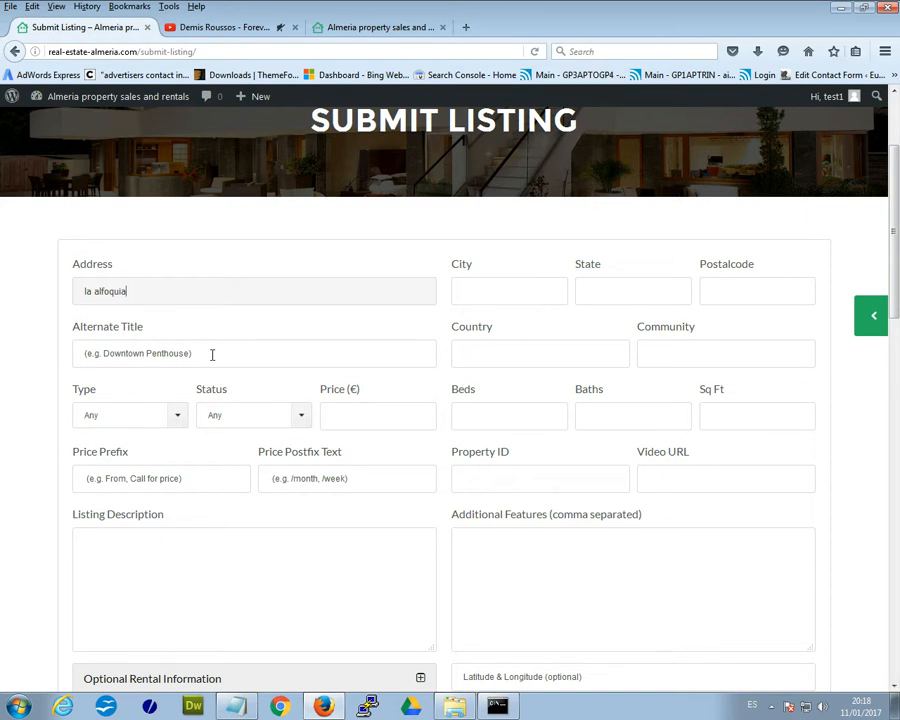
- On the home page tab, select the featured Bar & Restaurant La Alfoquia location text
left_click(316, 27)
scroll(390, 370, "down", 5)
scroll(394, 377, "down", 5)
scroll(224, 502, "down", 2)
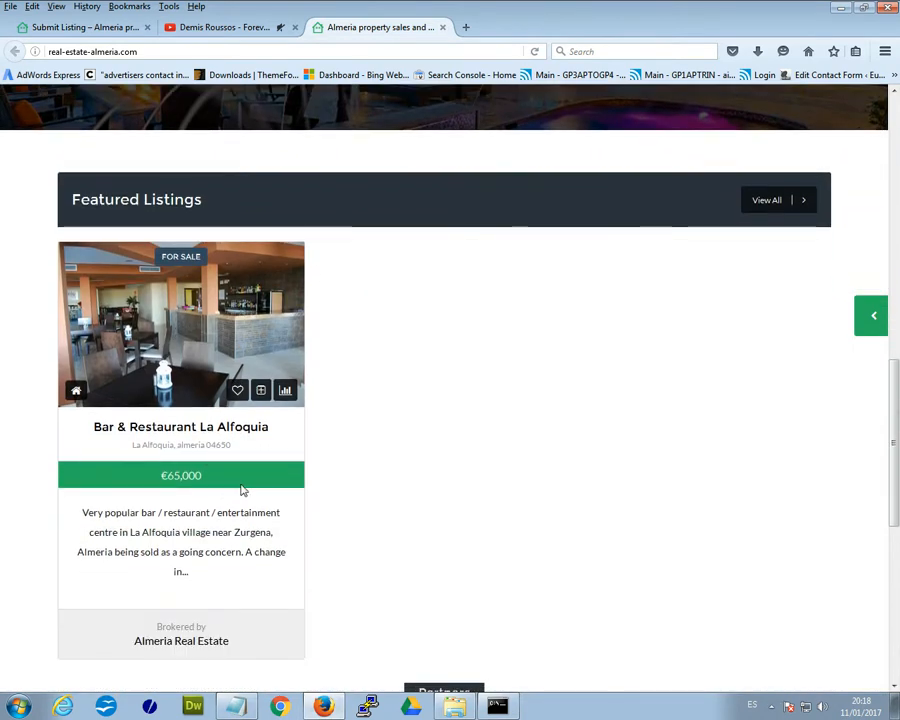
scroll(211, 422, "down", 1)
scroll(212, 422, "down", 1)
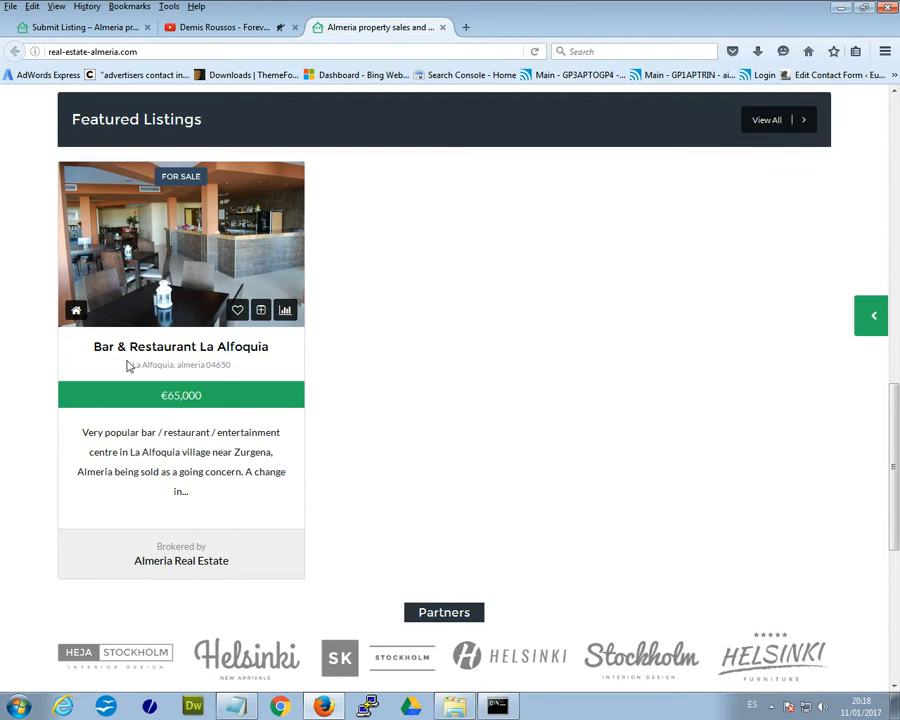
left_click_drag(90, 352, 115, 371)
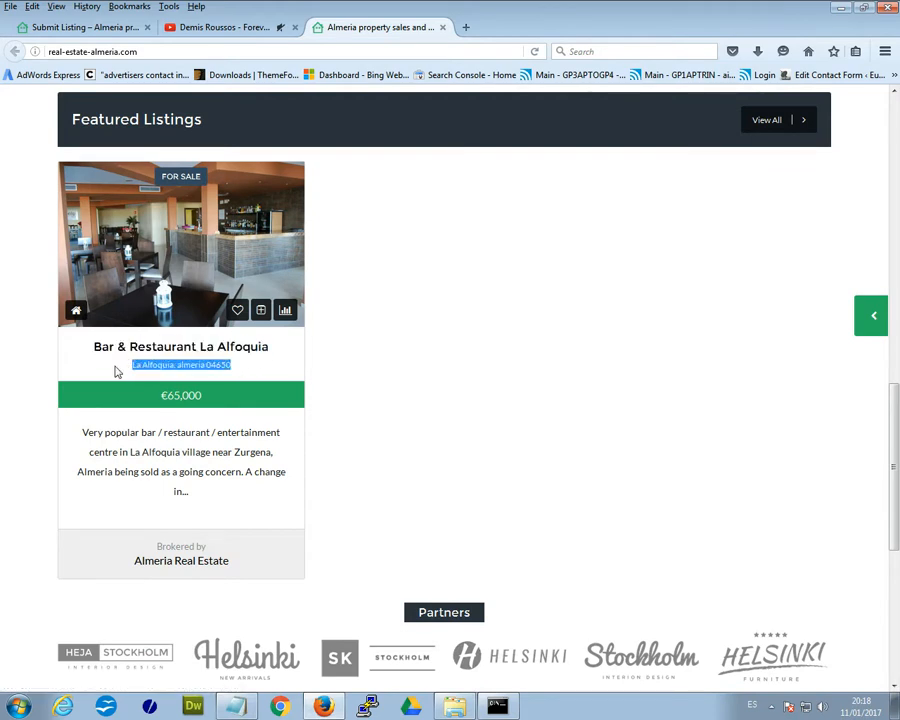
- Fill Alternate Title with 'Villa Marissa' after checking the featured listing's title on the home page
left_click(68, 27)
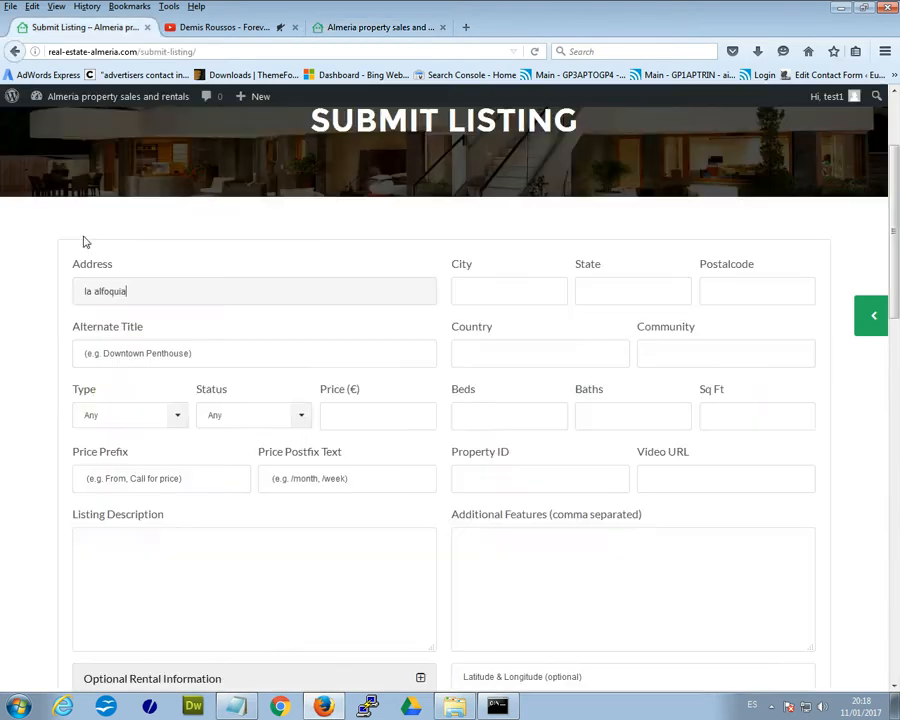
left_click(195, 352)
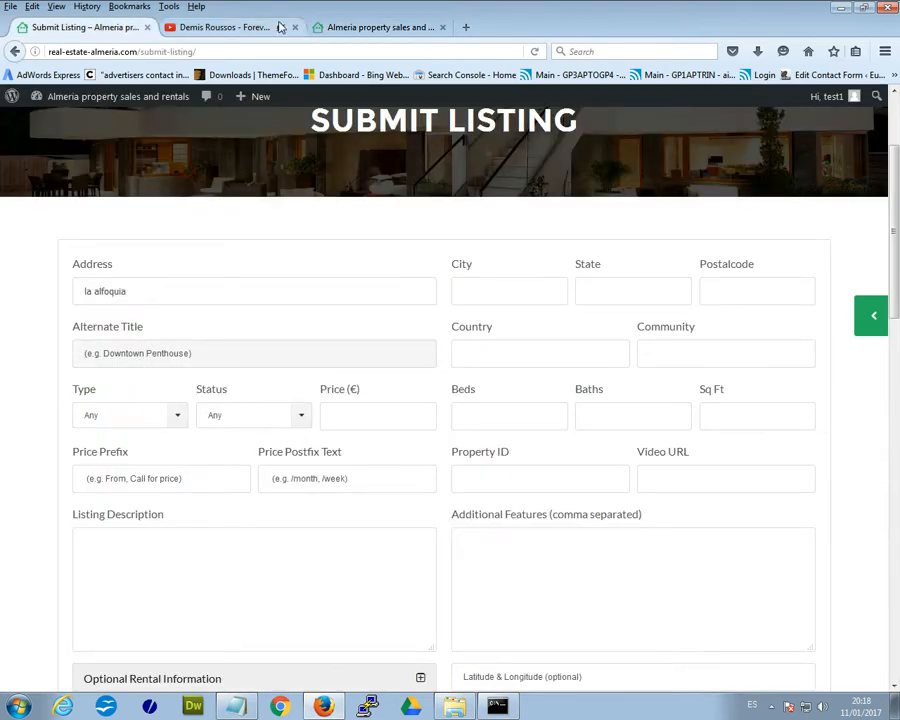
left_click(342, 26)
left_click_drag(272, 350, 92, 348)
left_click(72, 28)
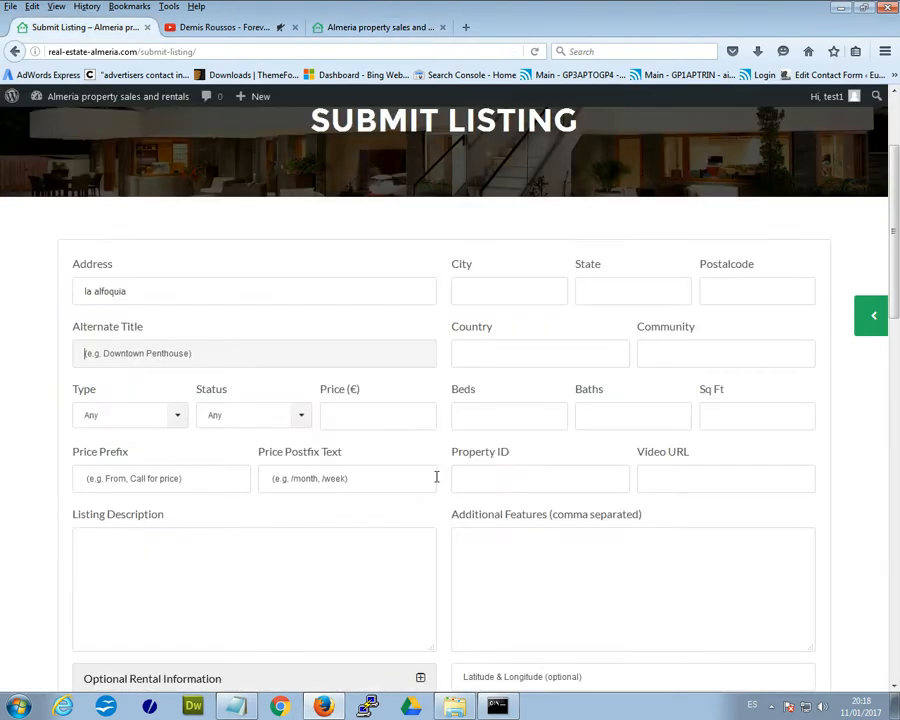
left_click(185, 355)
left_click(230, 376)
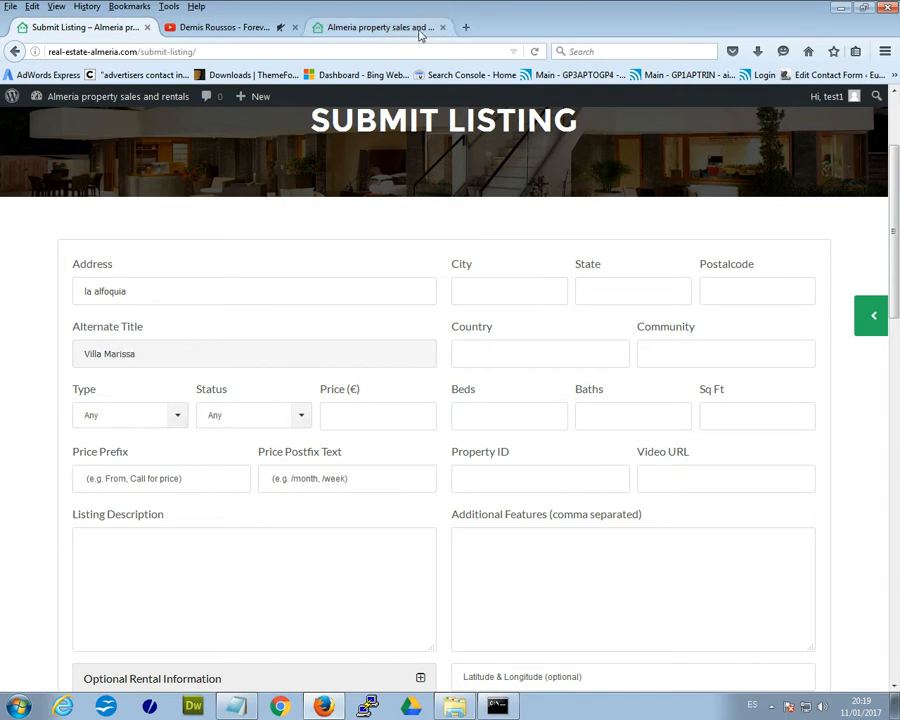
left_click(378, 29)
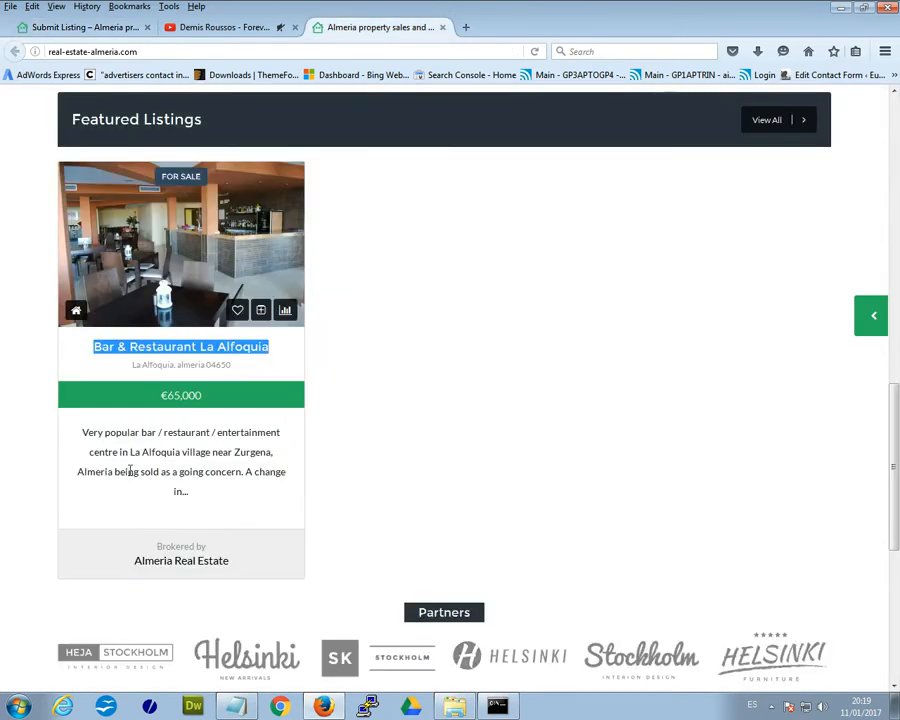
left_click(105, 360)
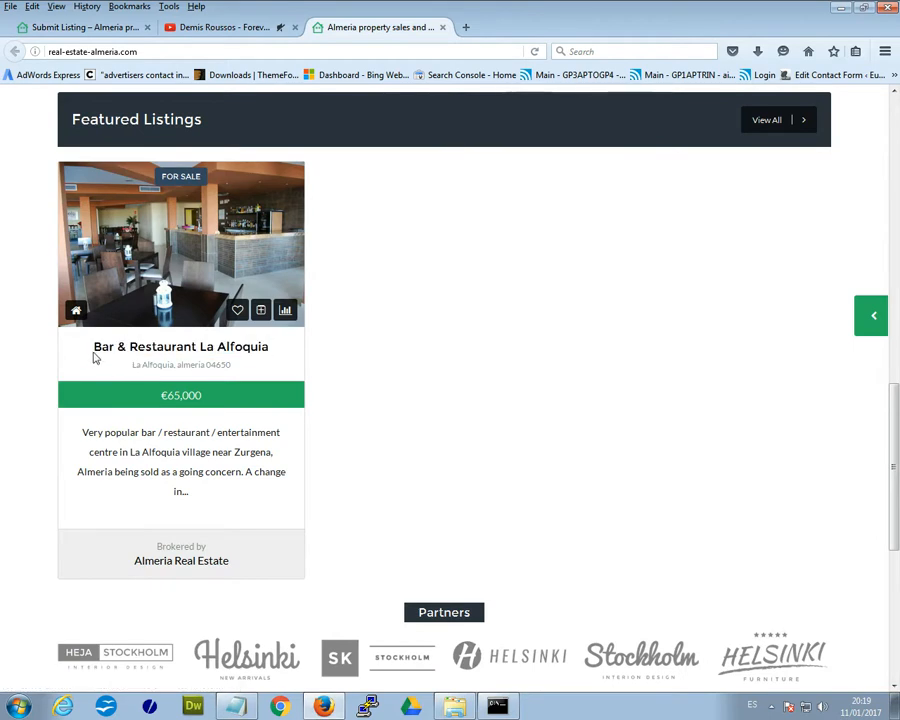
left_click(96, 30)
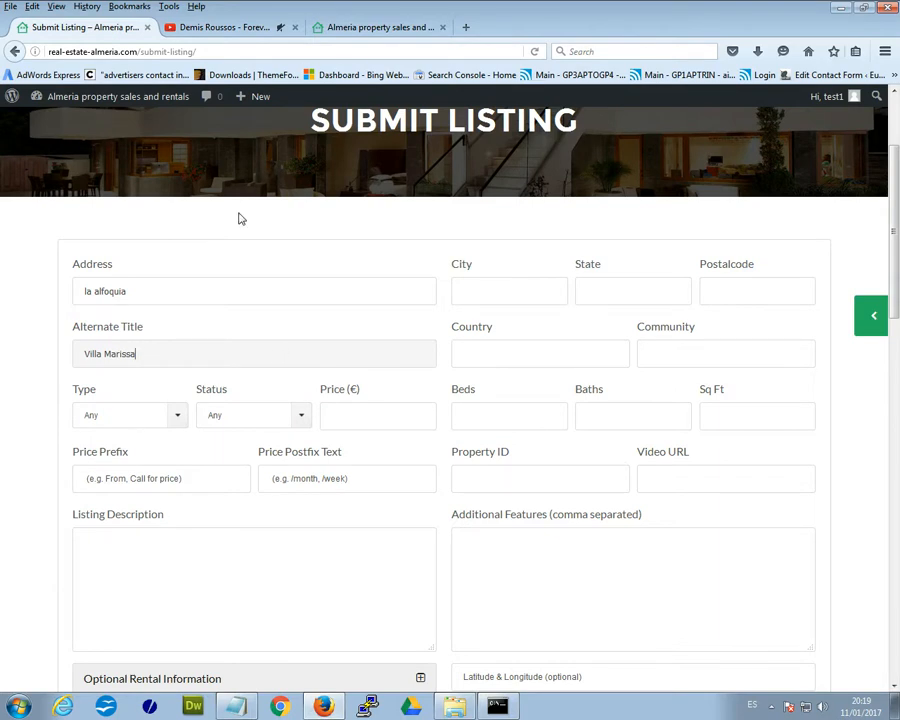
- Set Type to Villa With Pool, Status to For Rent and Price to 300 €
scroll(247, 458, "down", 1)
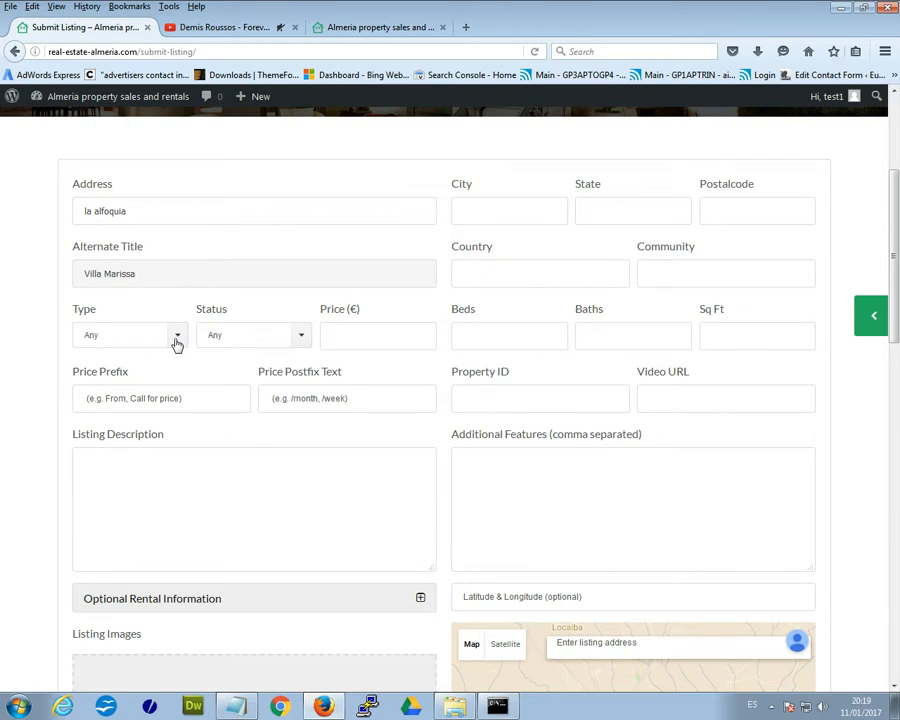
left_click(176, 344)
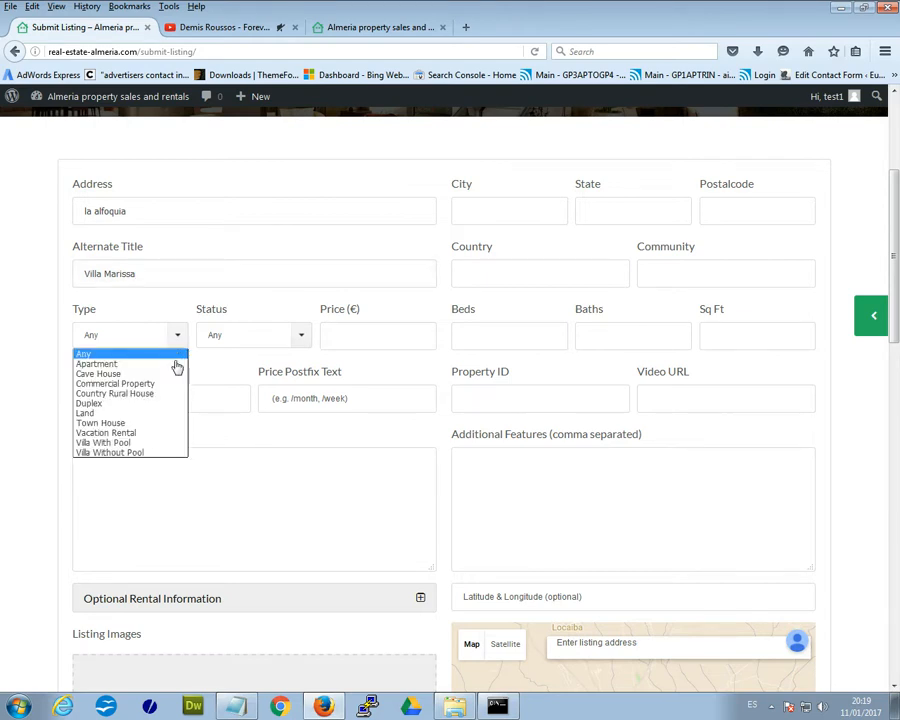
left_click(148, 444)
left_click(241, 340)
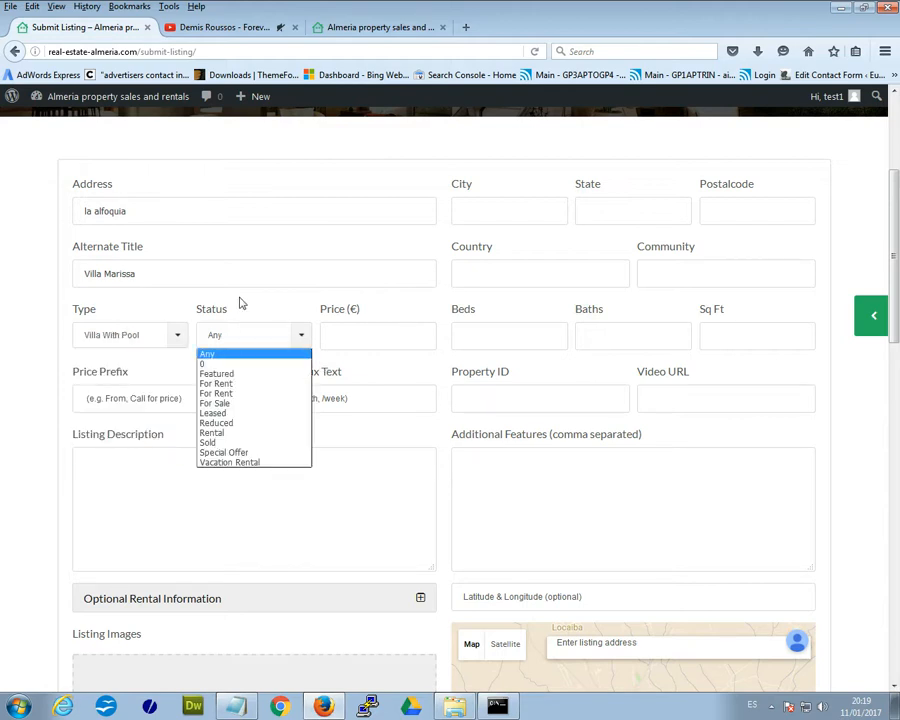
left_click(245, 386)
left_click(389, 338)
type("3")
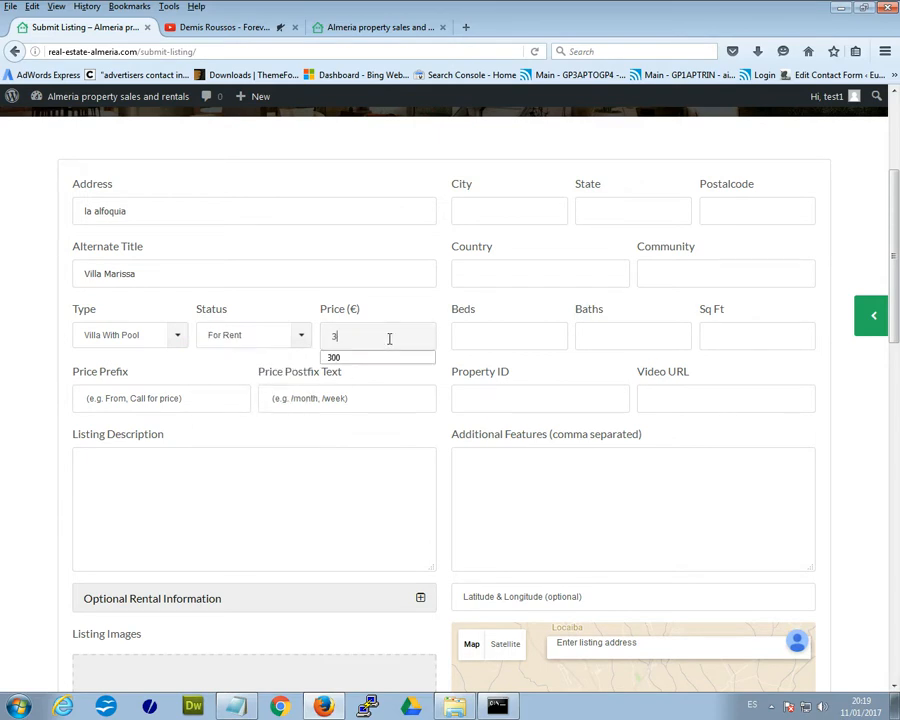
left_click(345, 359)
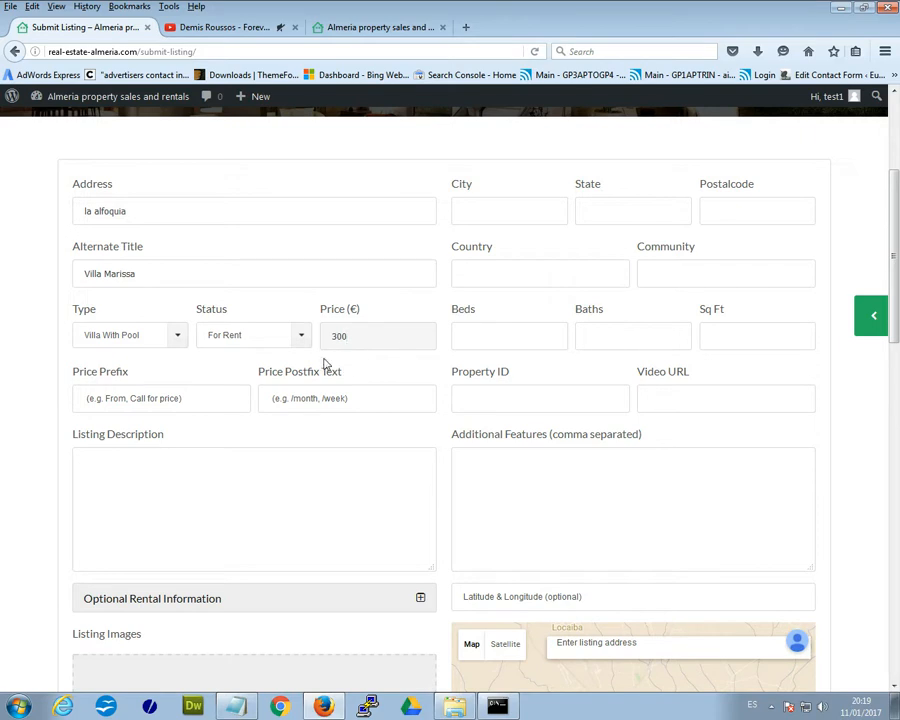
left_click(146, 401)
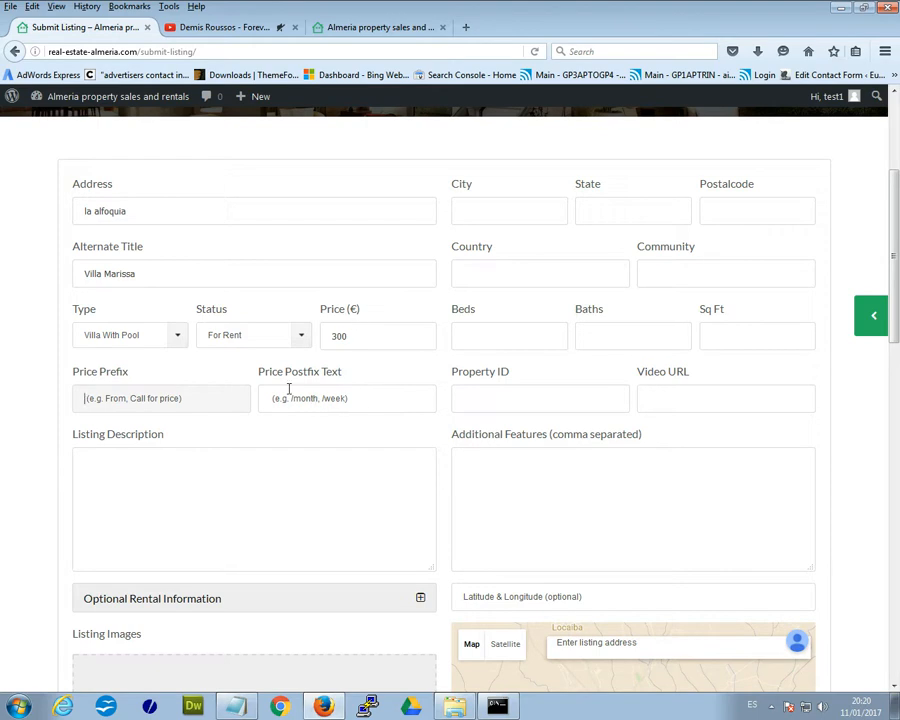
- Set Price Postfix to '/week' and paste the luxury 2 bedroom villa sentence from Notepad as description
left_click(300, 398)
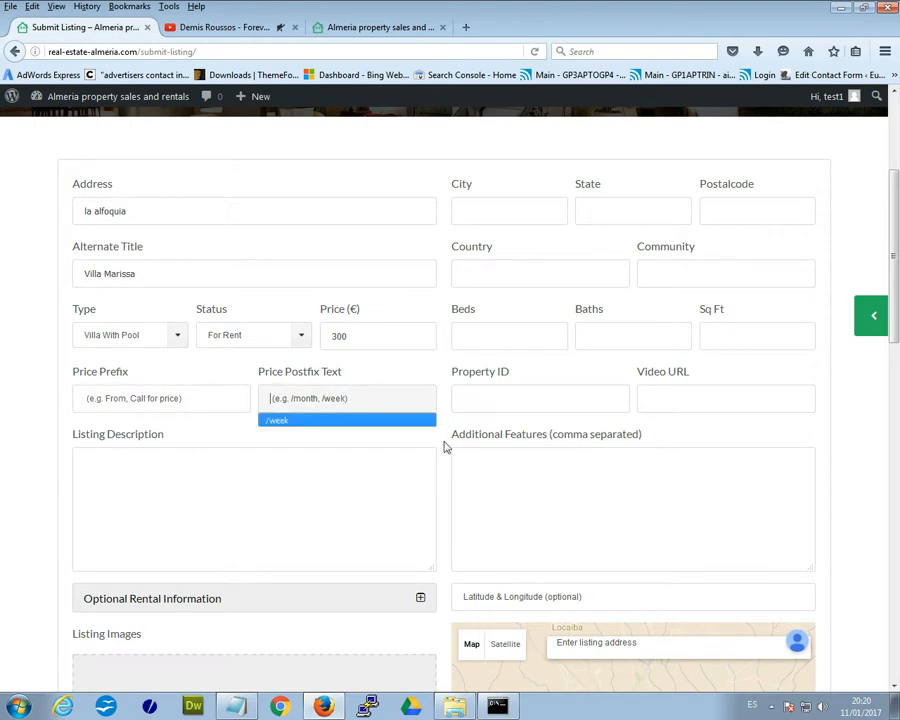
left_click(303, 424)
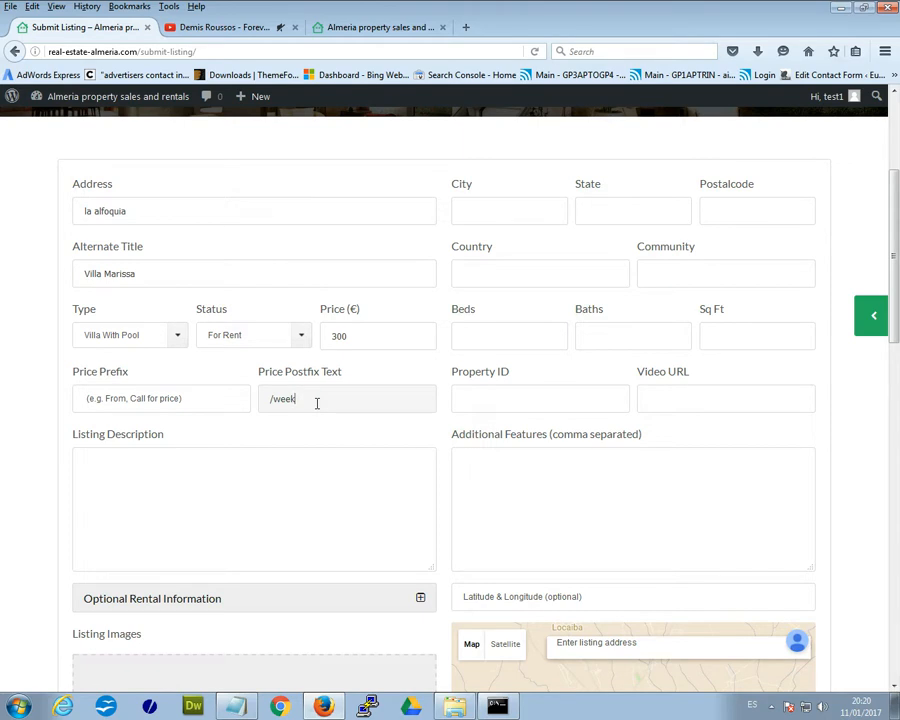
left_click(211, 547)
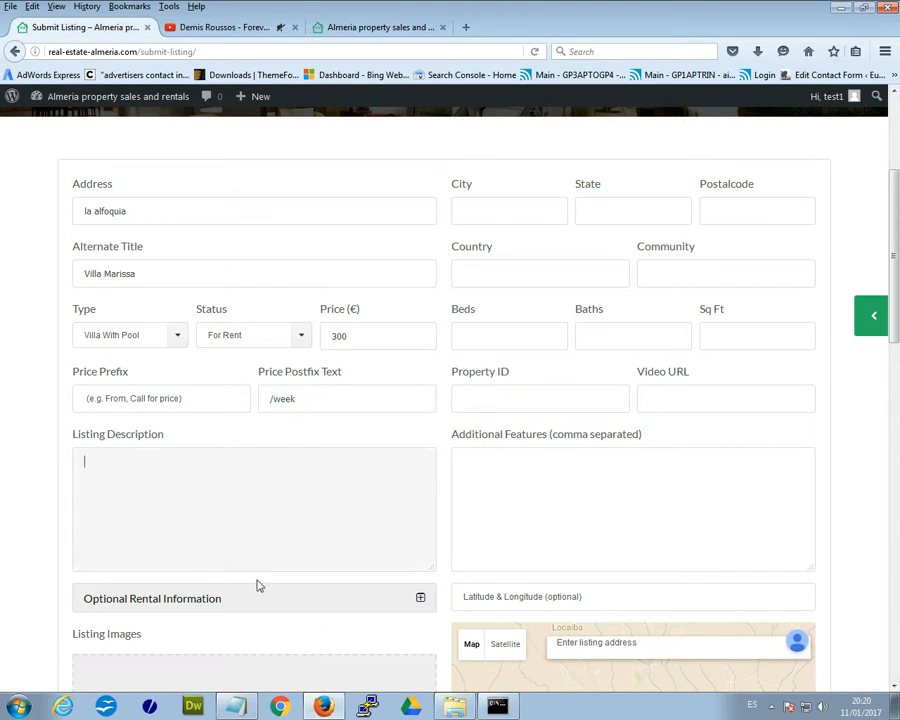
left_click(237, 700)
left_click_drag(776, 106, 347, 107)
right_click(362, 118)
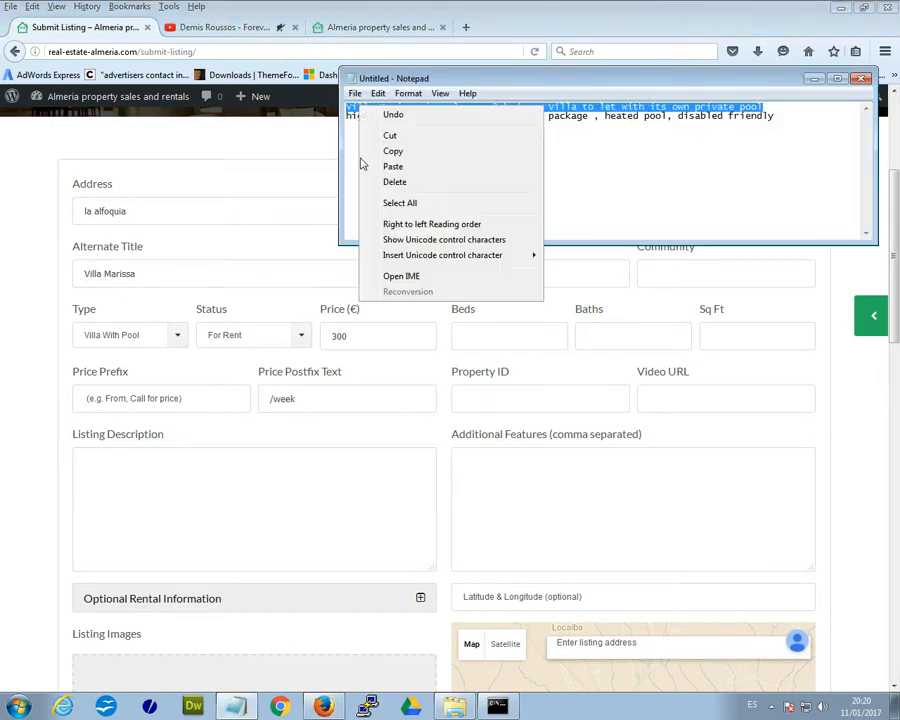
left_click(393, 151)
left_click(178, 480)
right_click(176, 480)
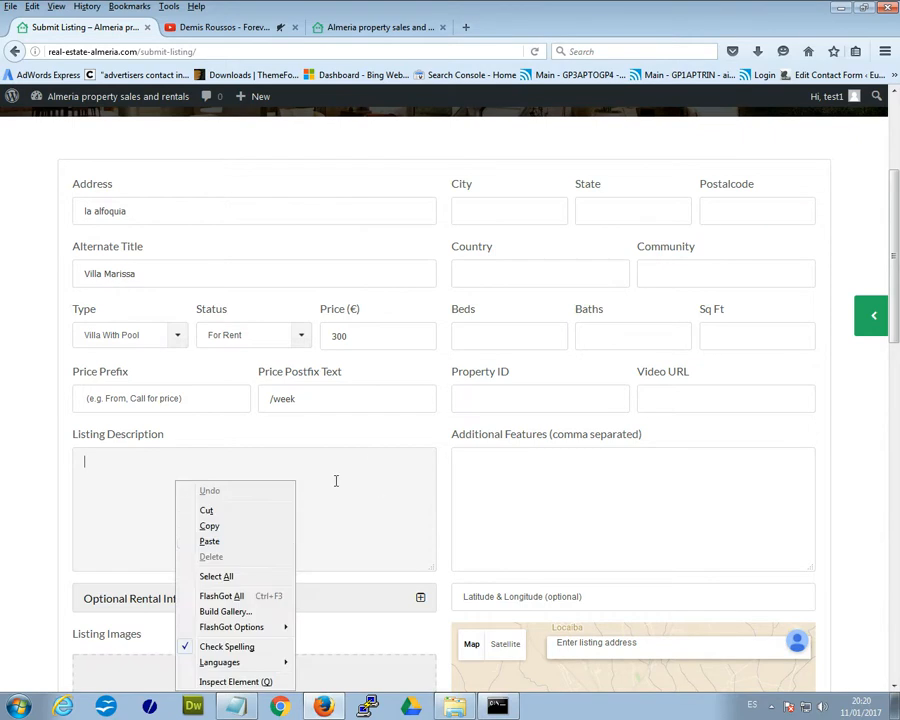
left_click(260, 541)
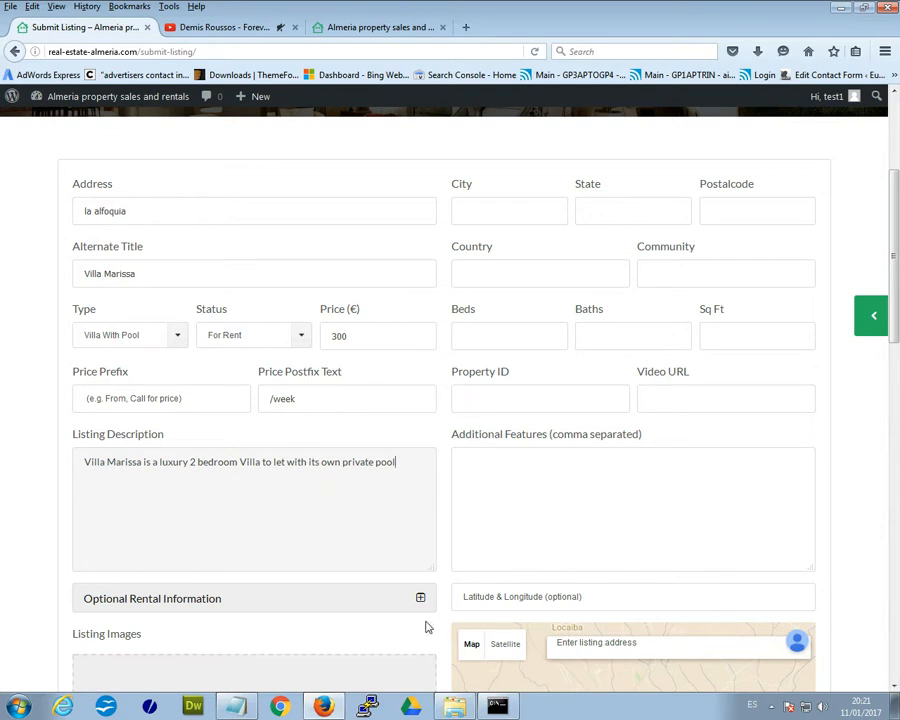
scroll(386, 485, "down", 3)
scroll(386, 493, "up", 2)
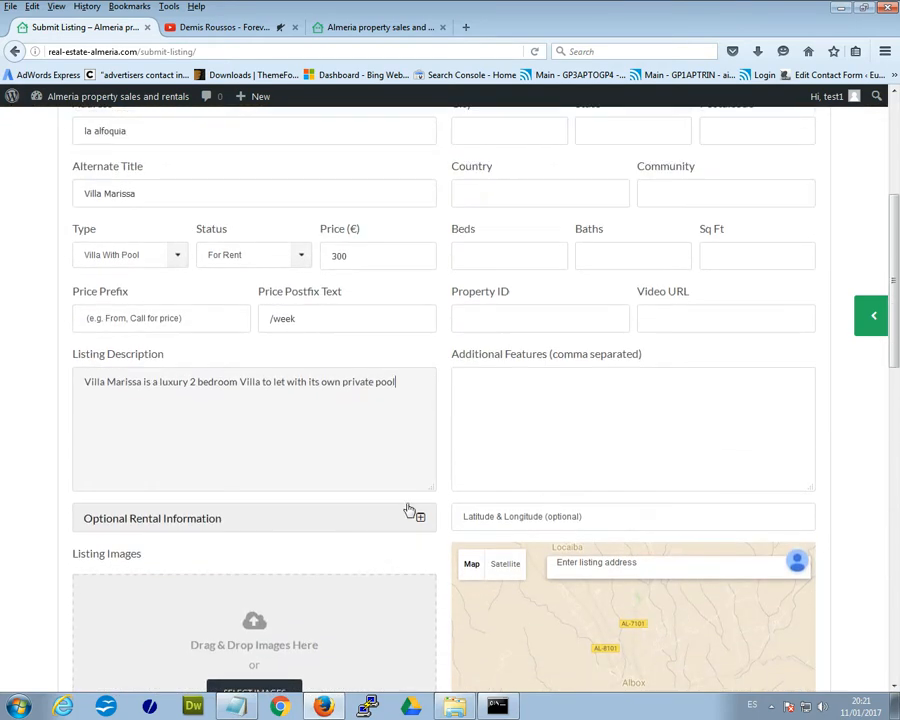
- Paste the Notepad features line (wifi, full sky package, heated pool, disabled friendly) into Additional Features
left_click(236, 706)
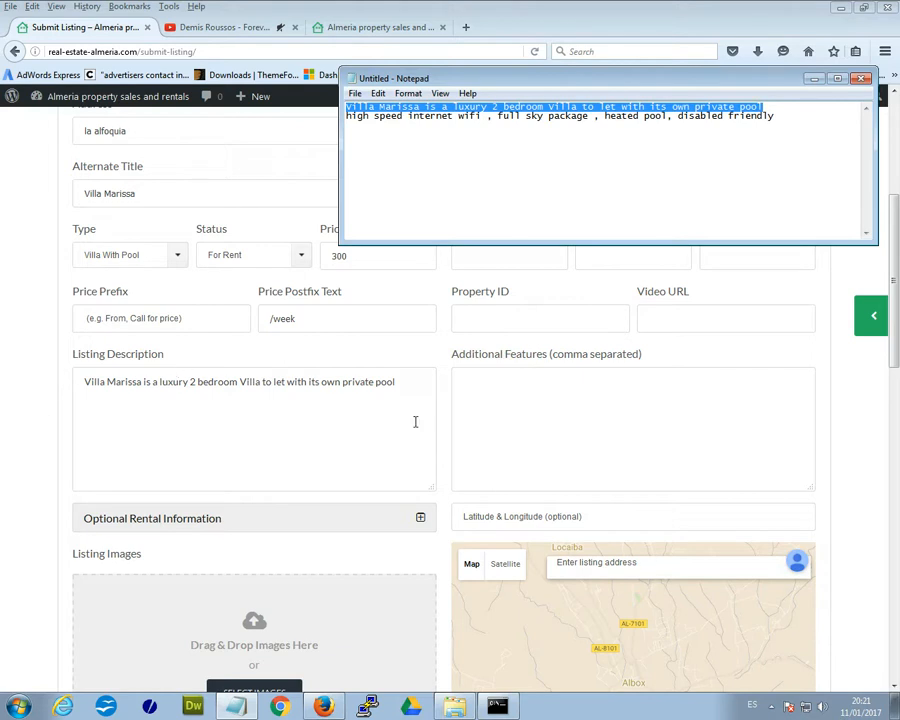
left_click_drag(779, 120, 355, 118)
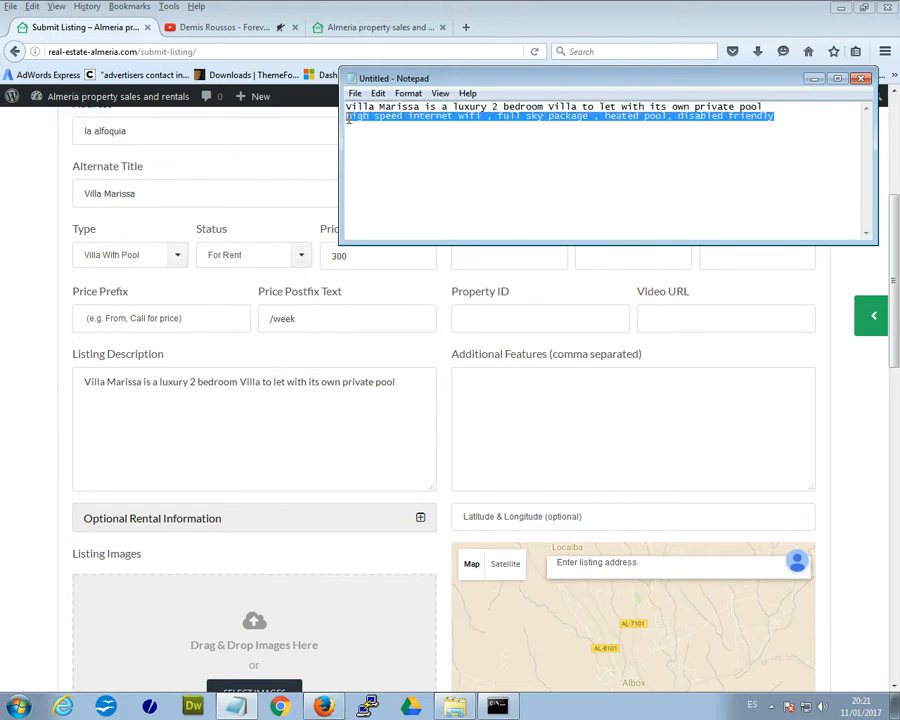
right_click(348, 118)
left_click(362, 165)
right_click(506, 405)
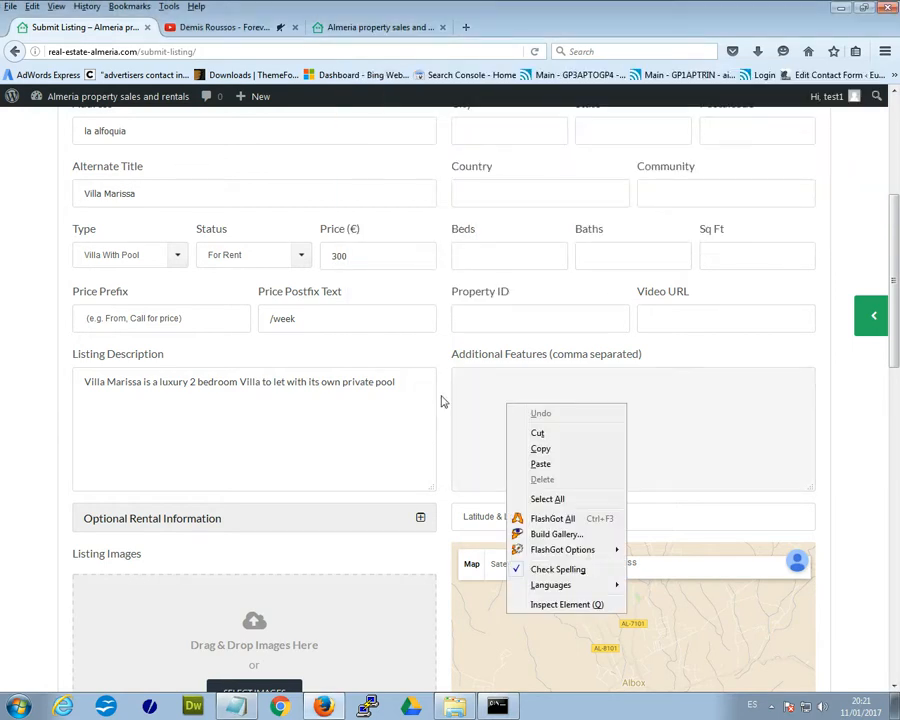
left_click(556, 464)
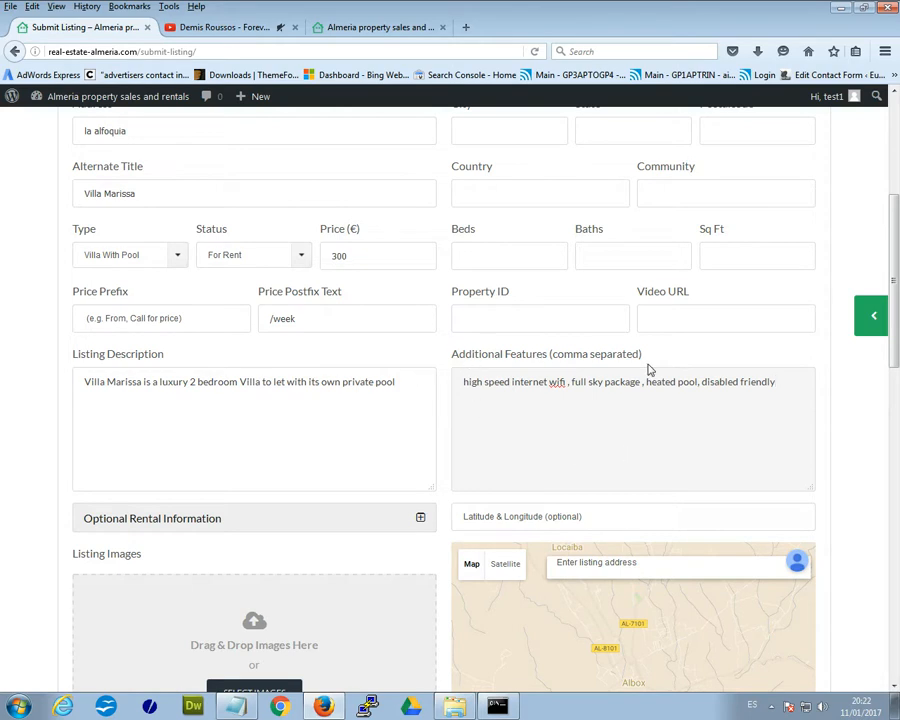
left_click(567, 388)
key("BackSpace")
scroll(600, 390, "down", 3)
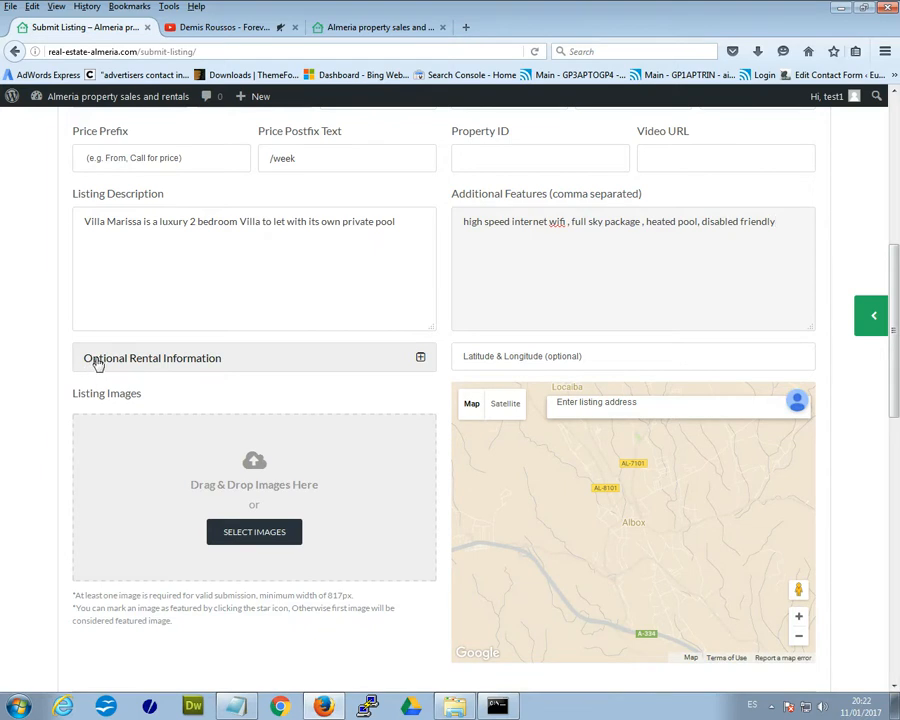
- Expand Optional Rental Information and set 5 max guests, check-in 2:00pm, check-out 10:00am
left_click(419, 358)
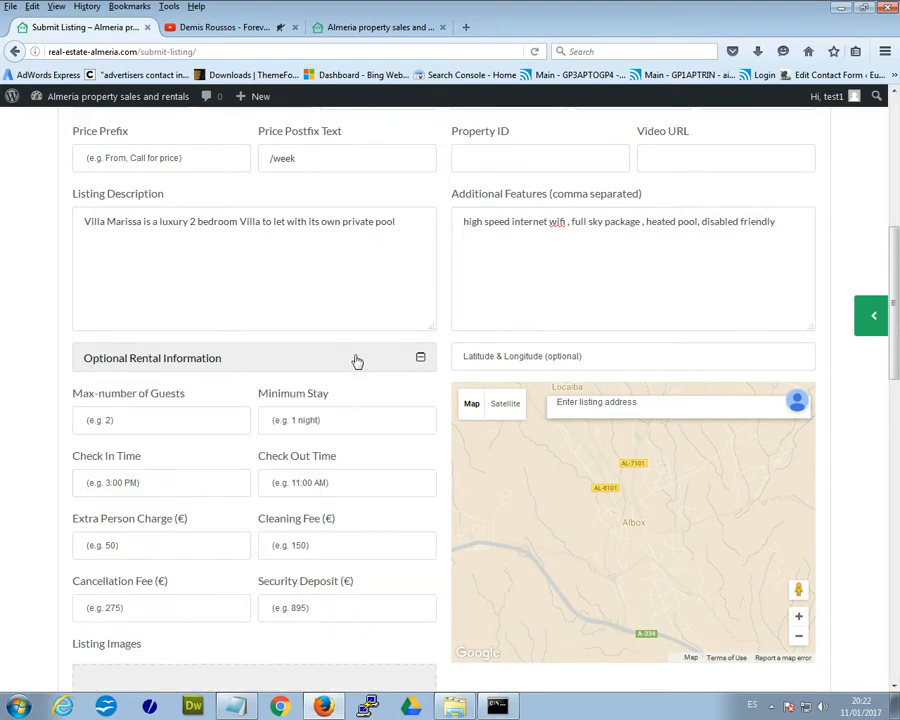
scroll(357, 361, "down", 2)
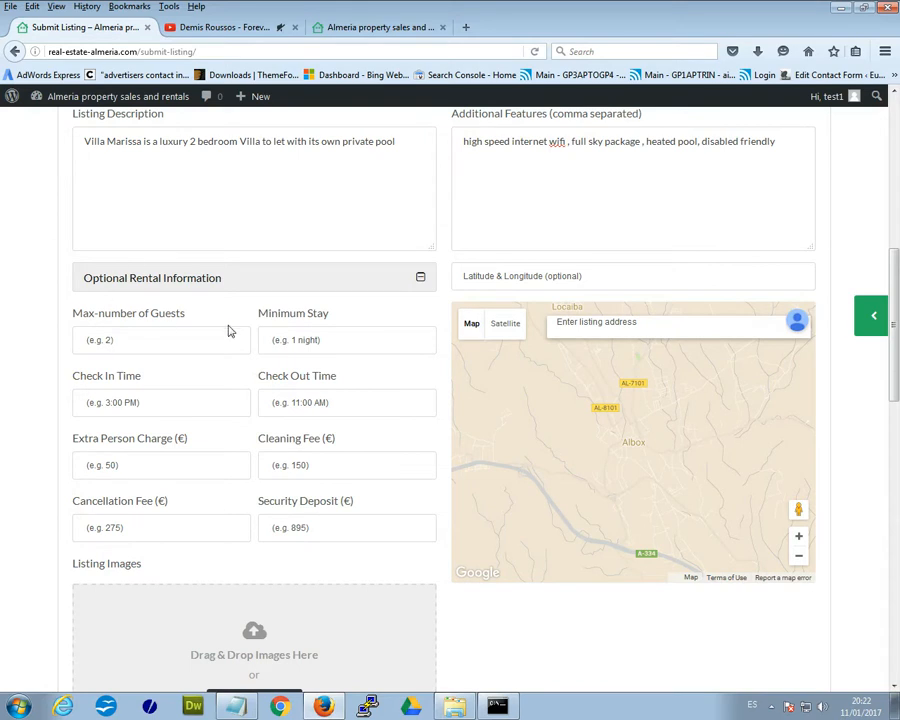
left_click(179, 342)
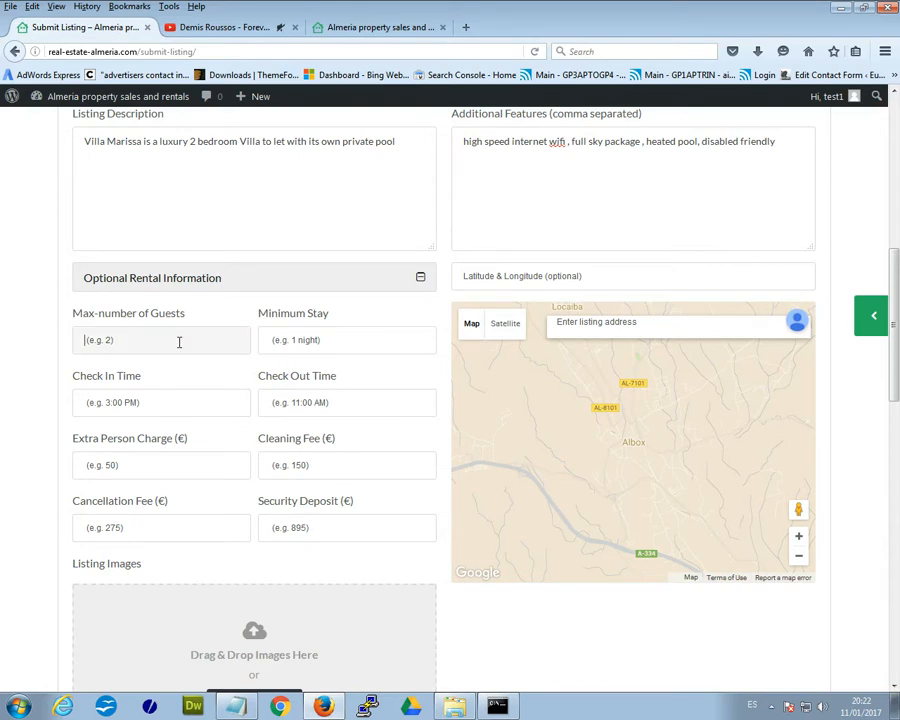
left_click(179, 342)
left_click(150, 364)
left_click(187, 401)
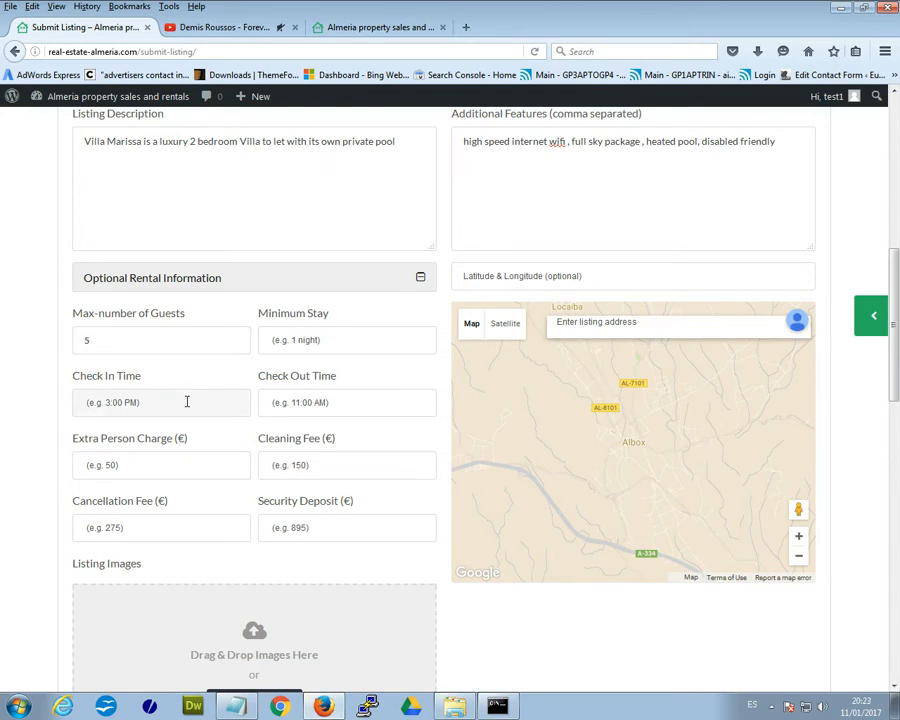
left_click(187, 401)
left_click(164, 424)
left_click(302, 401)
left_click(302, 401)
left_click(295, 422)
- Set the Cleaning Fee to 40 € from the saved entries
left_click(143, 462)
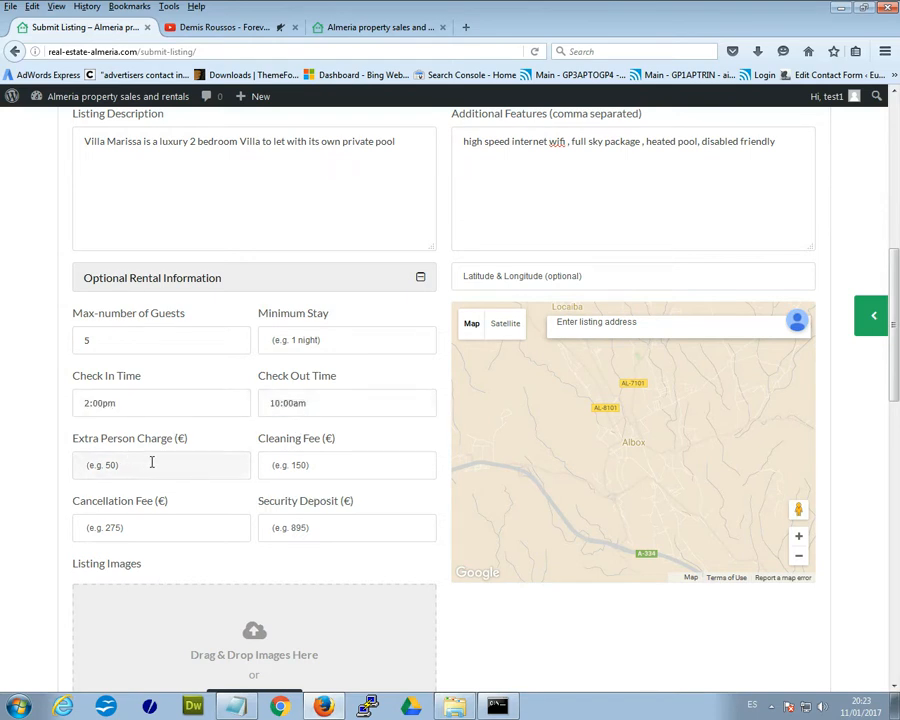
scroll(144, 464, "down", 2)
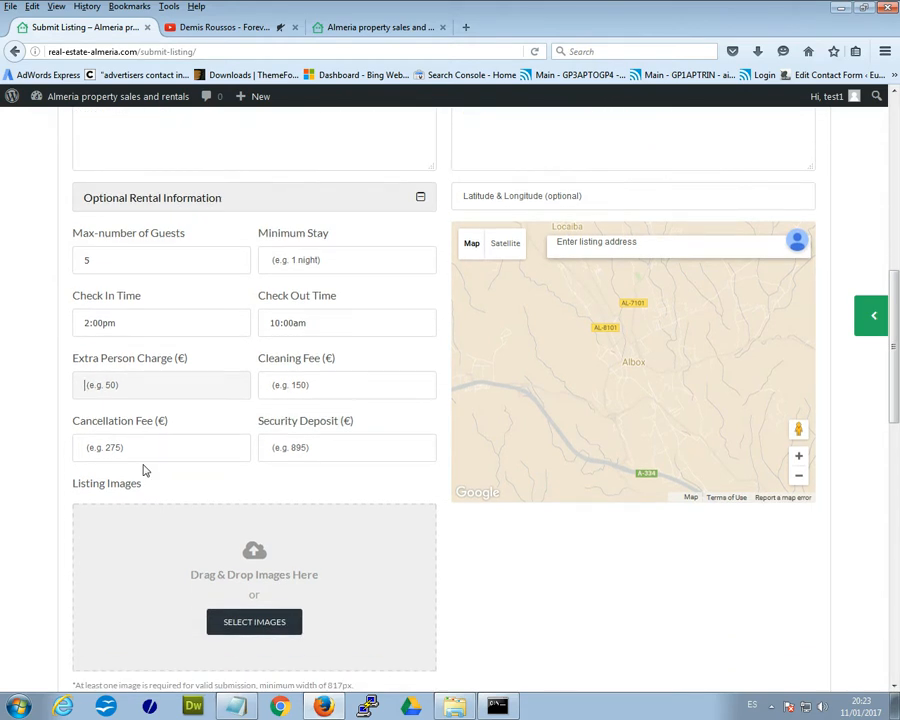
scroll(143, 470, "down", 2)
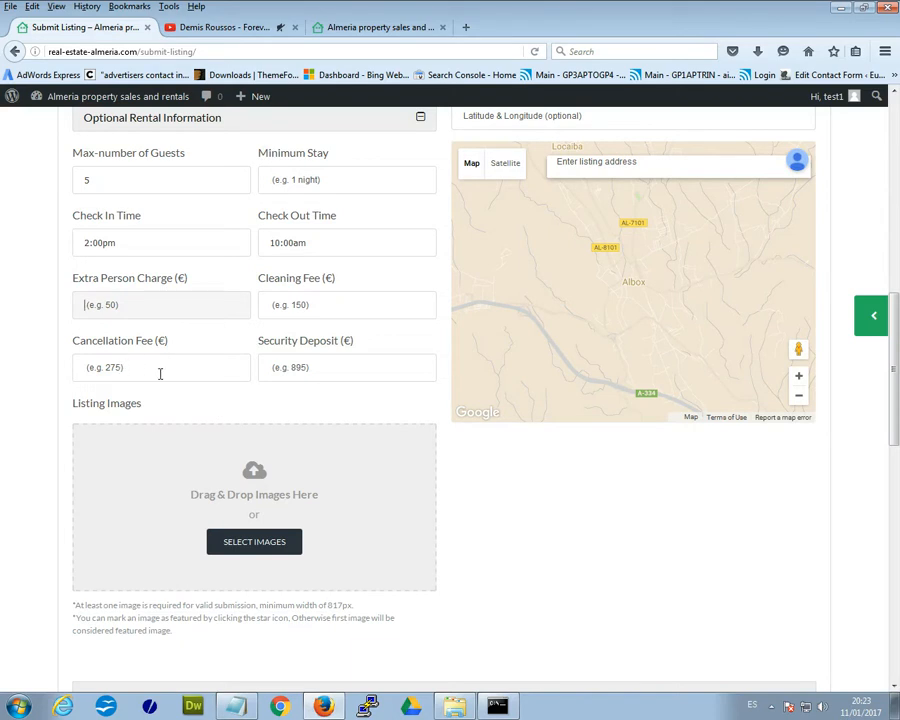
left_click(330, 367)
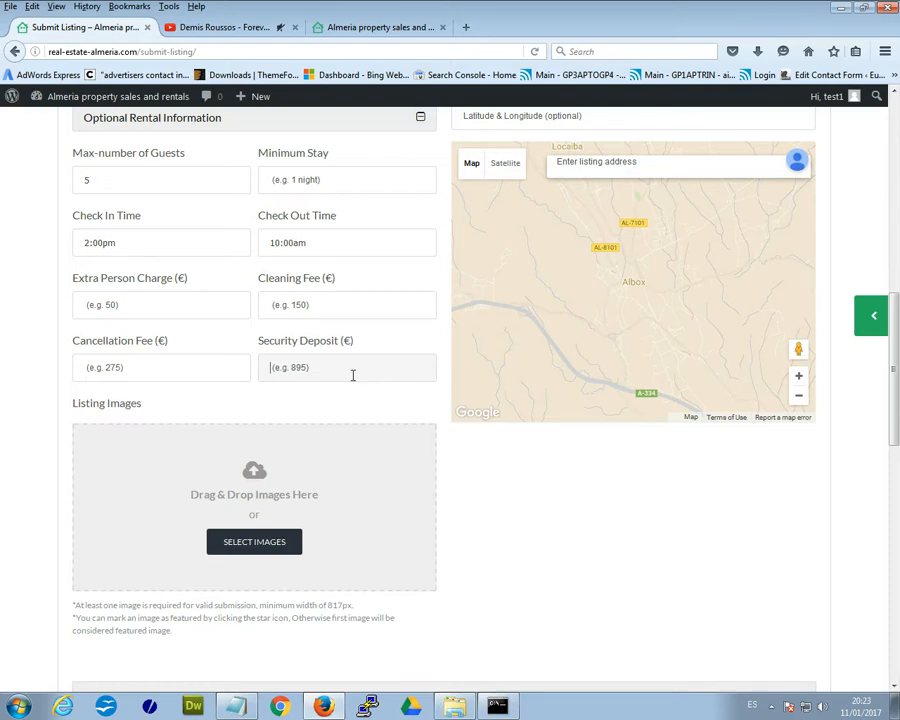
scroll(353, 374, "up", 2)
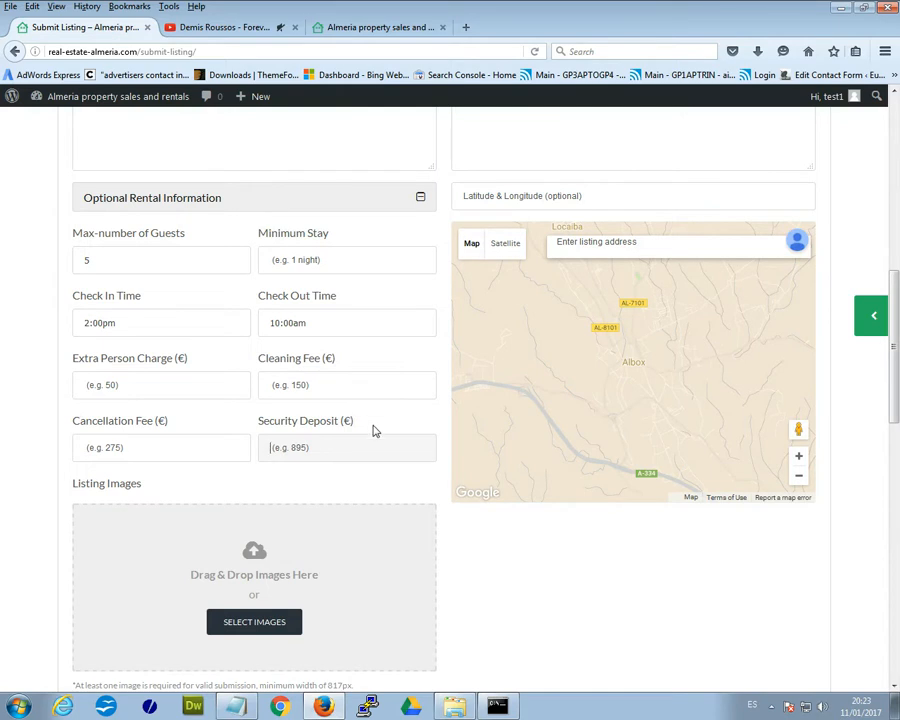
left_click(330, 383)
left_click(330, 382)
left_click(315, 404)
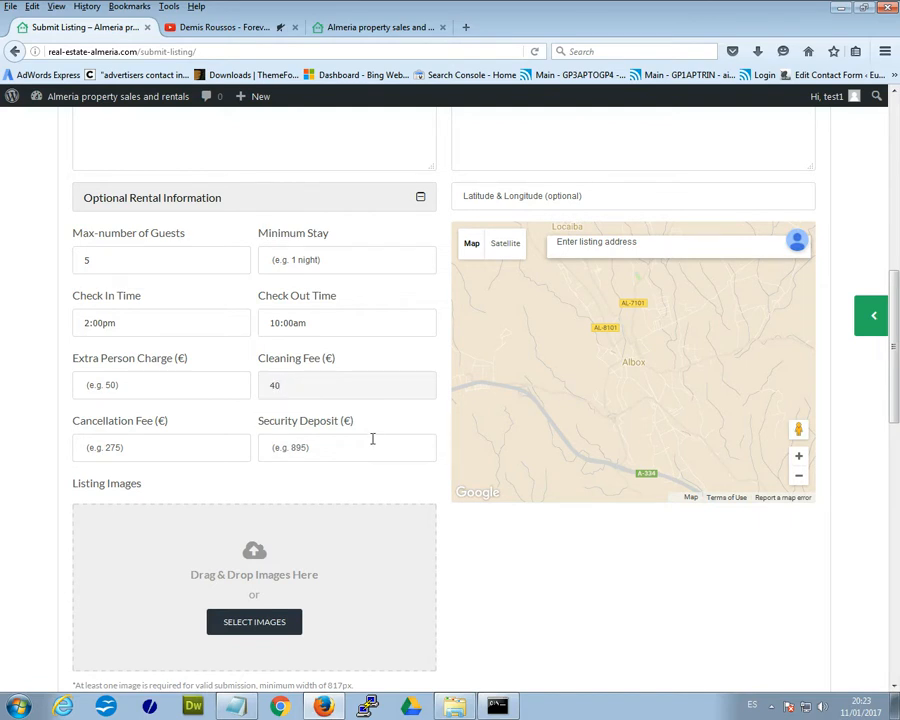
scroll(372, 438, "down", 3)
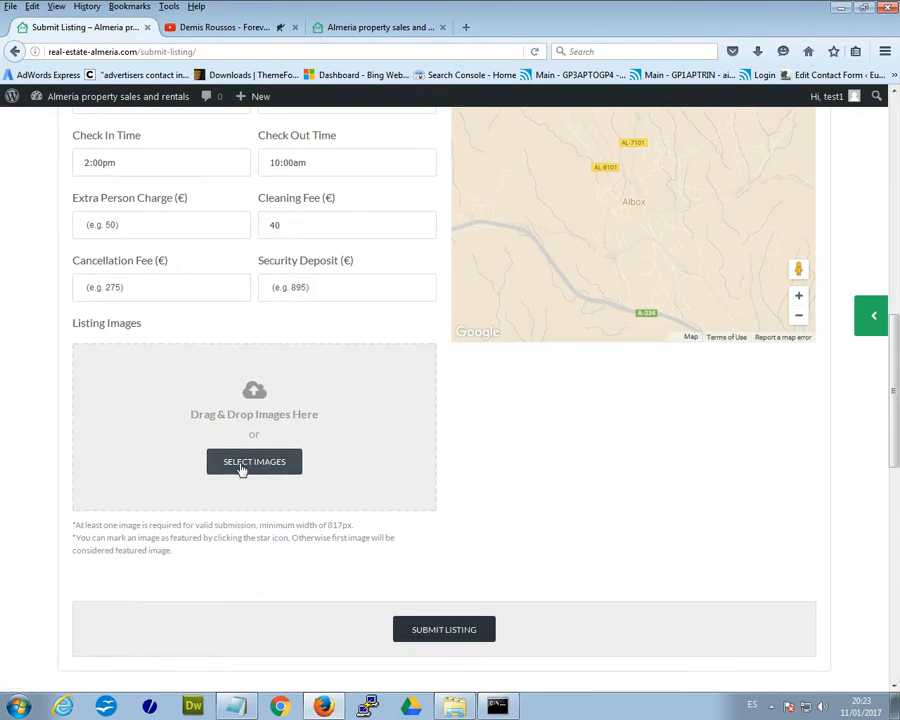
- Select villa photos DSC0001 through DSC0003 and upload them to the Listing Images area
left_click(241, 468)
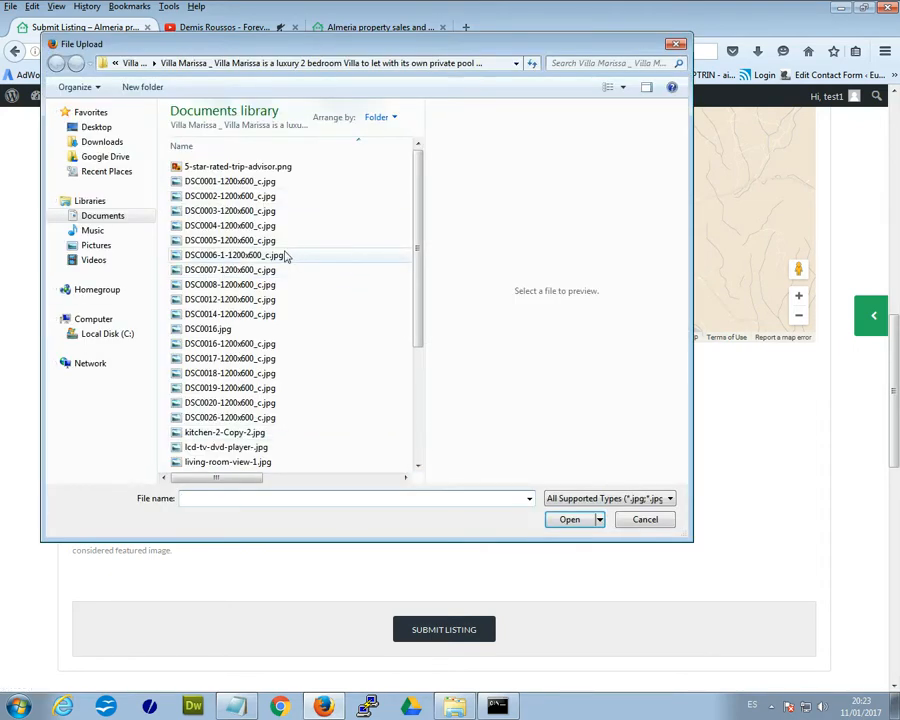
left_click(196, 186)
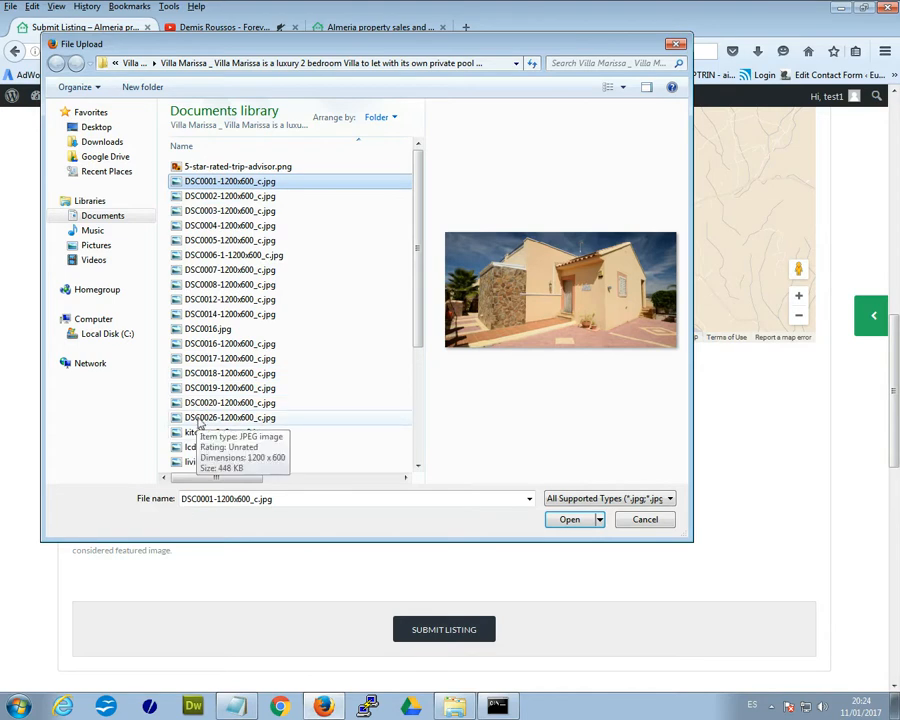
left_click(259, 418, "shift")
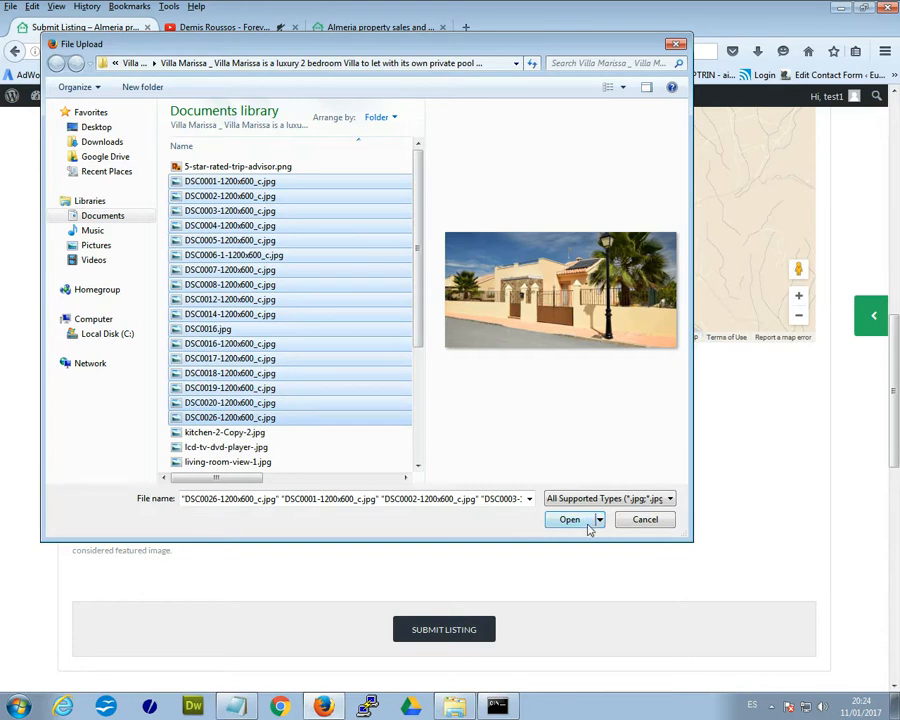
left_click(266, 182)
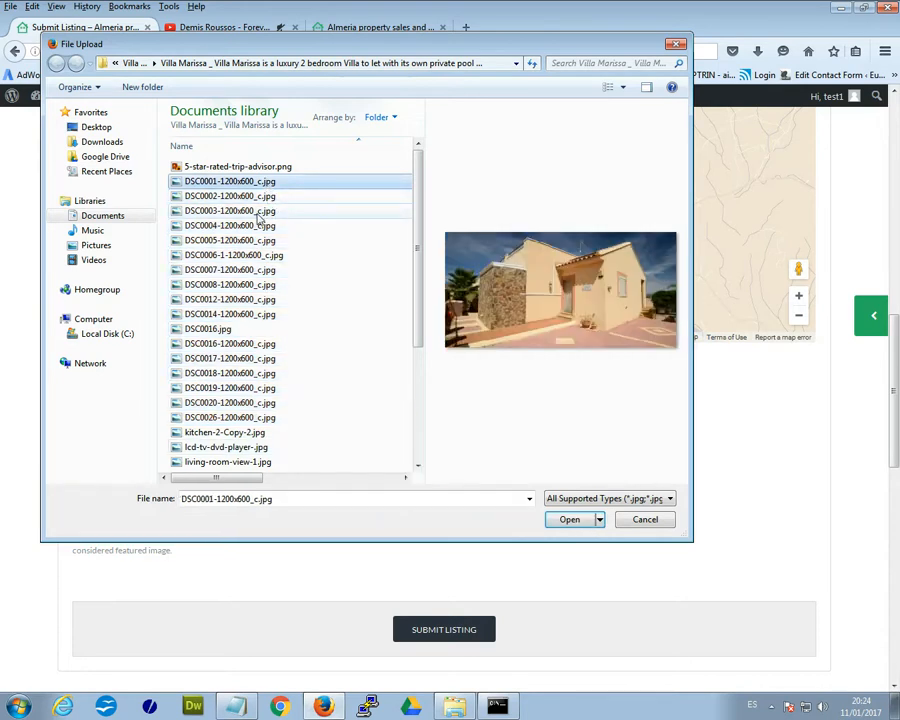
left_click(258, 211, "shift")
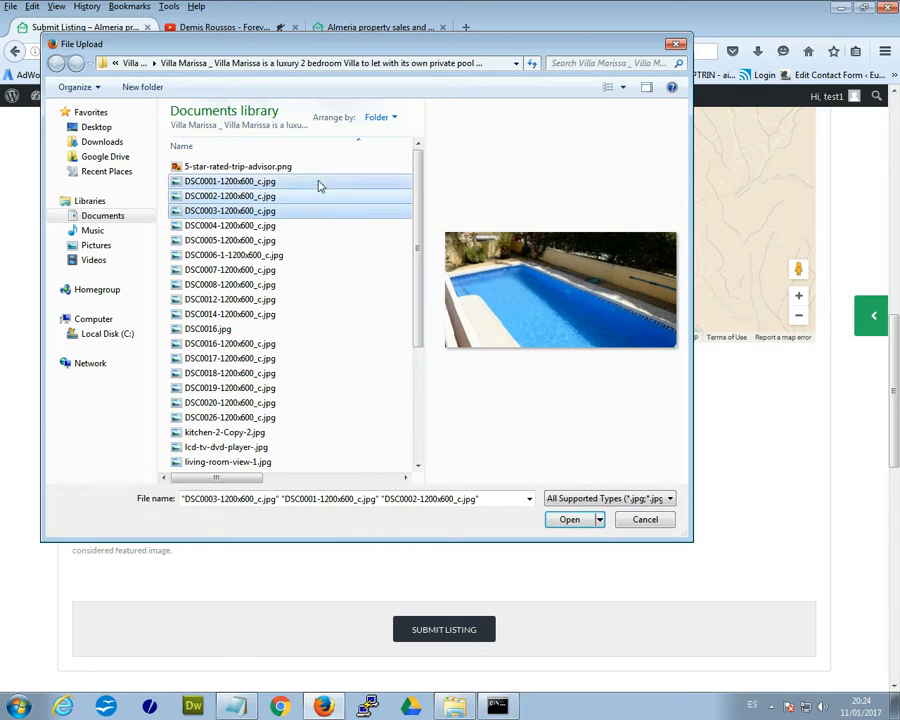
left_click(569, 519)
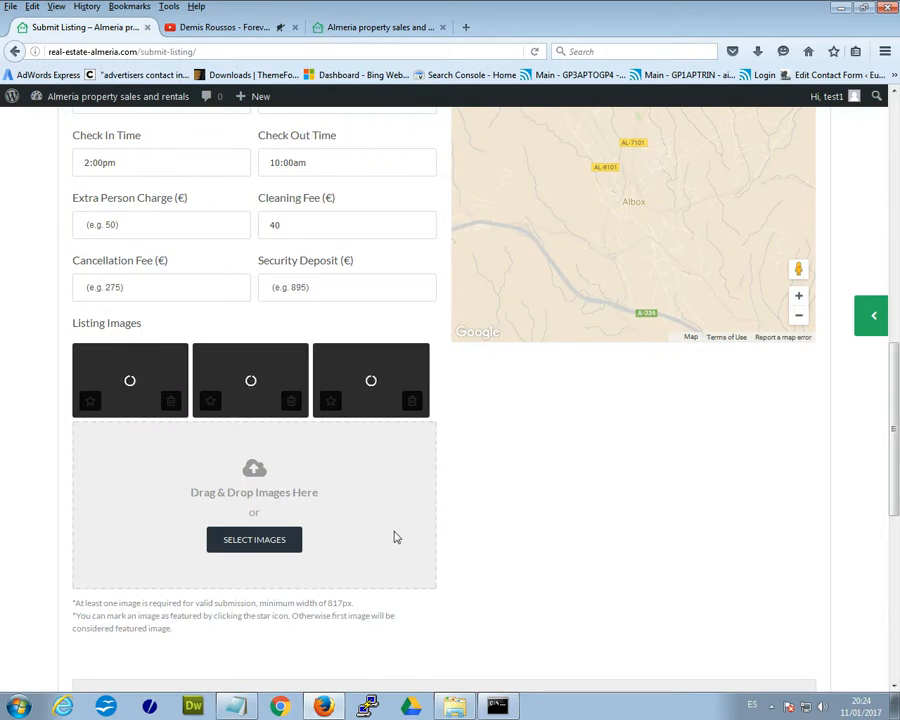
- Check the uploaded photos and glance at the featured listings page before returning to the form
scroll(394, 536, "up", 6)
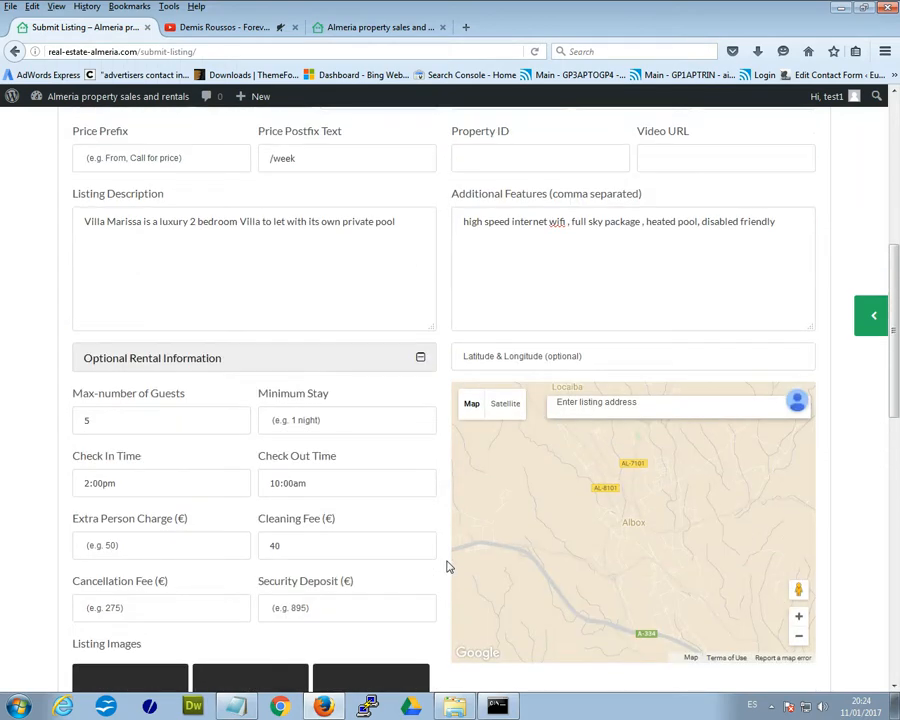
scroll(421, 552, "up", 6)
scroll(421, 561, "down", 12)
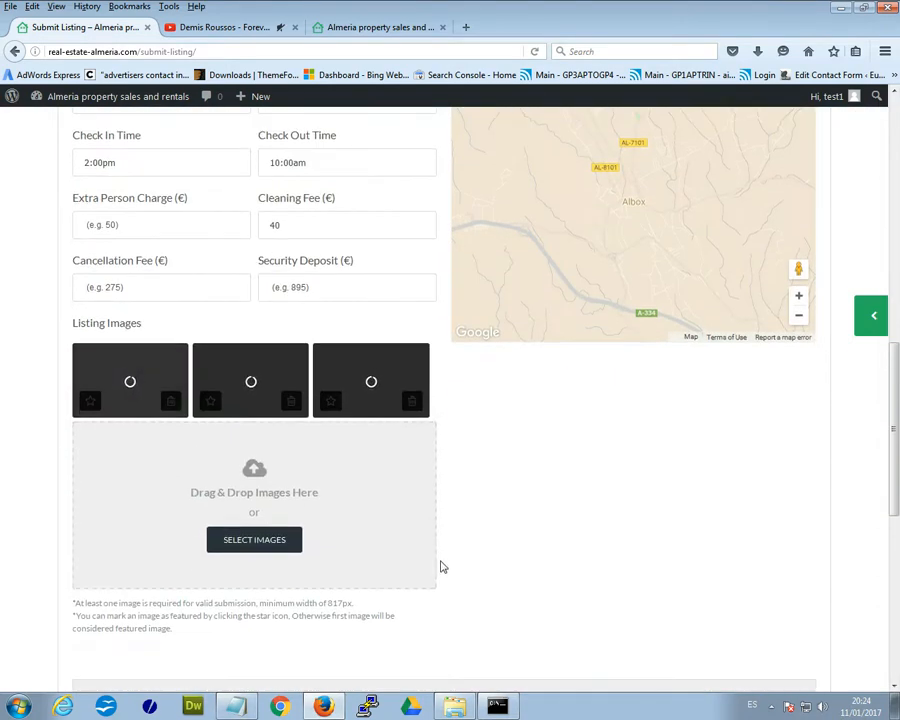
scroll(443, 567, "down", 3)
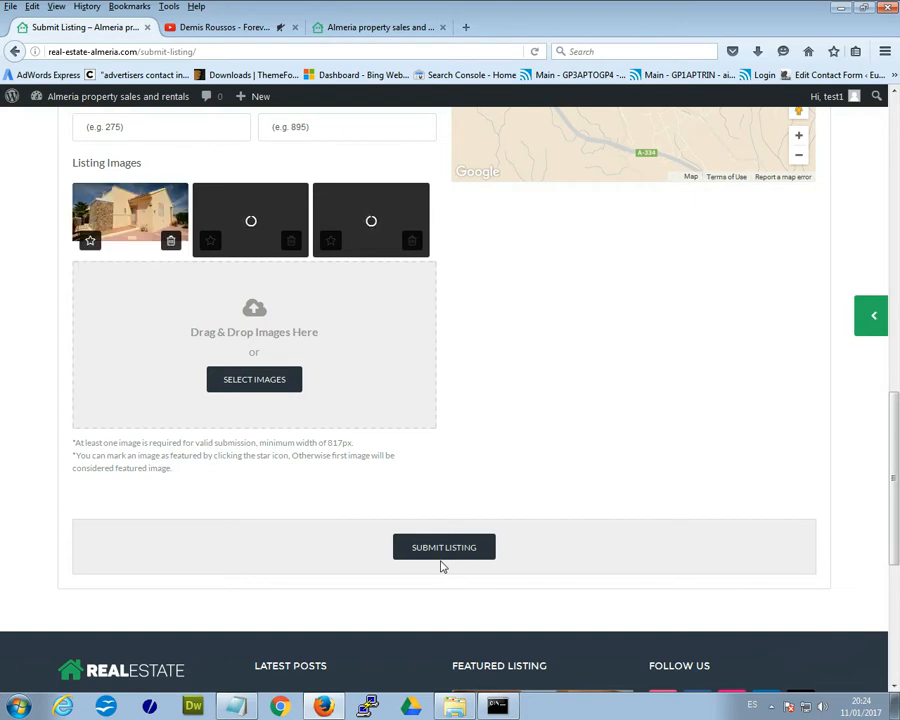
scroll(443, 567, "up", 1)
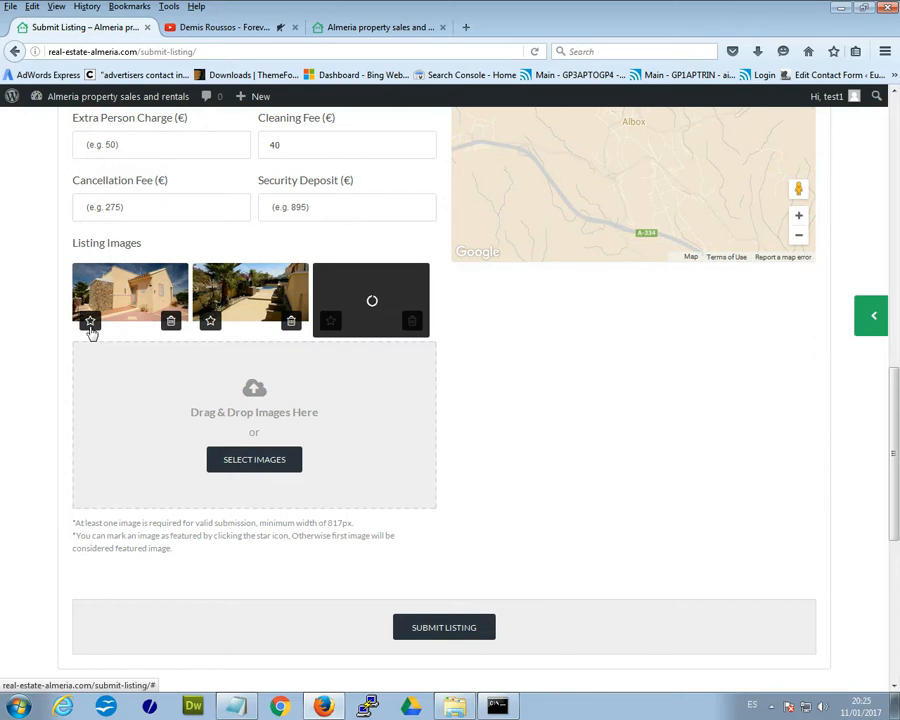
left_click(378, 26)
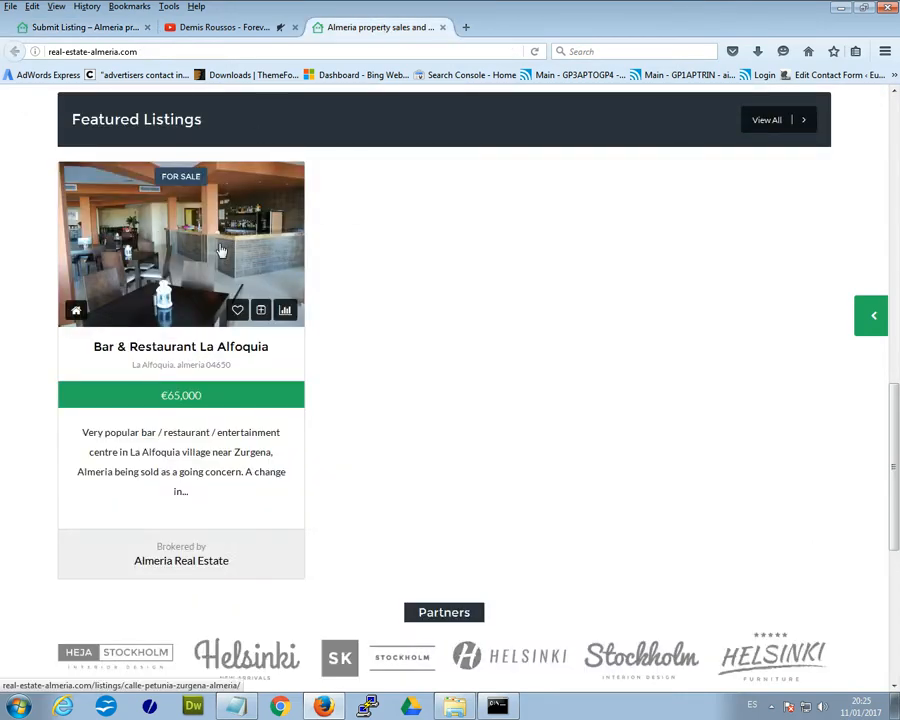
left_click(90, 28)
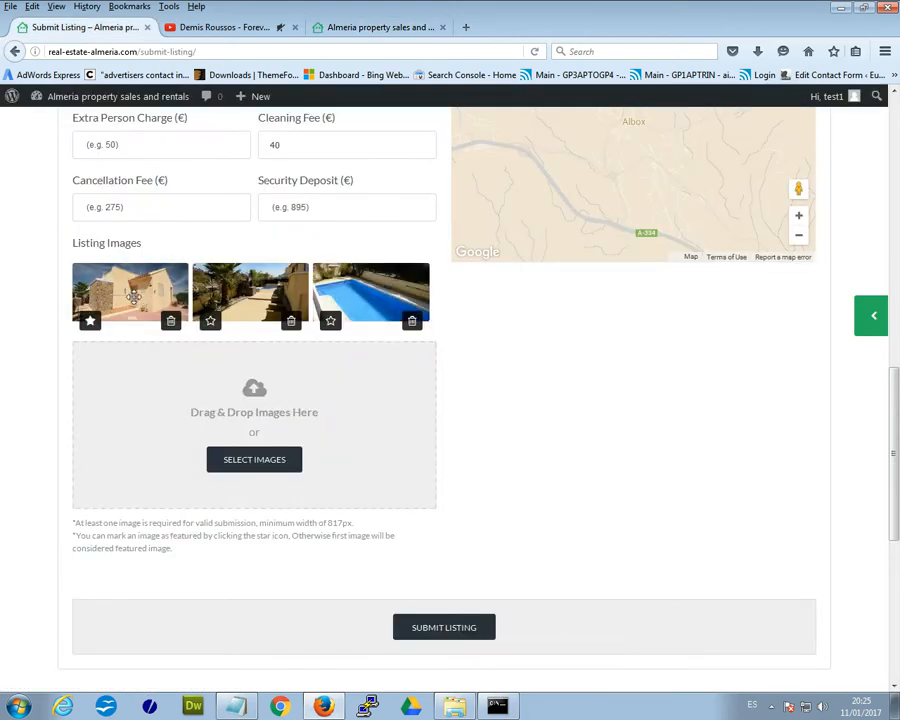
- Star the villa front photo as the listing's featured image
left_click(90, 321)
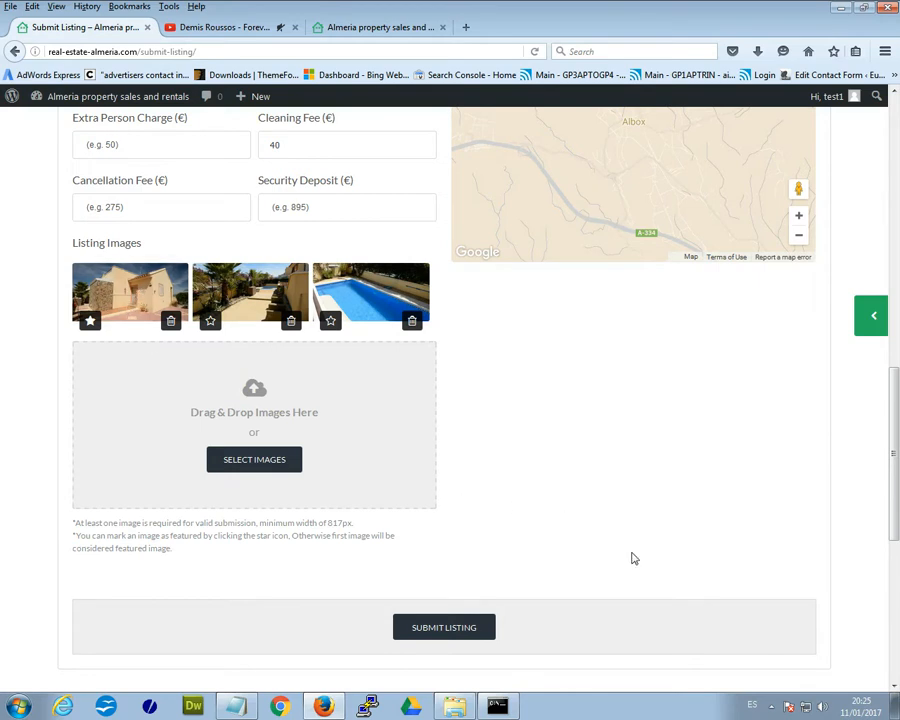
scroll(640, 556, "up", 5)
scroll(745, 518, "up", 3)
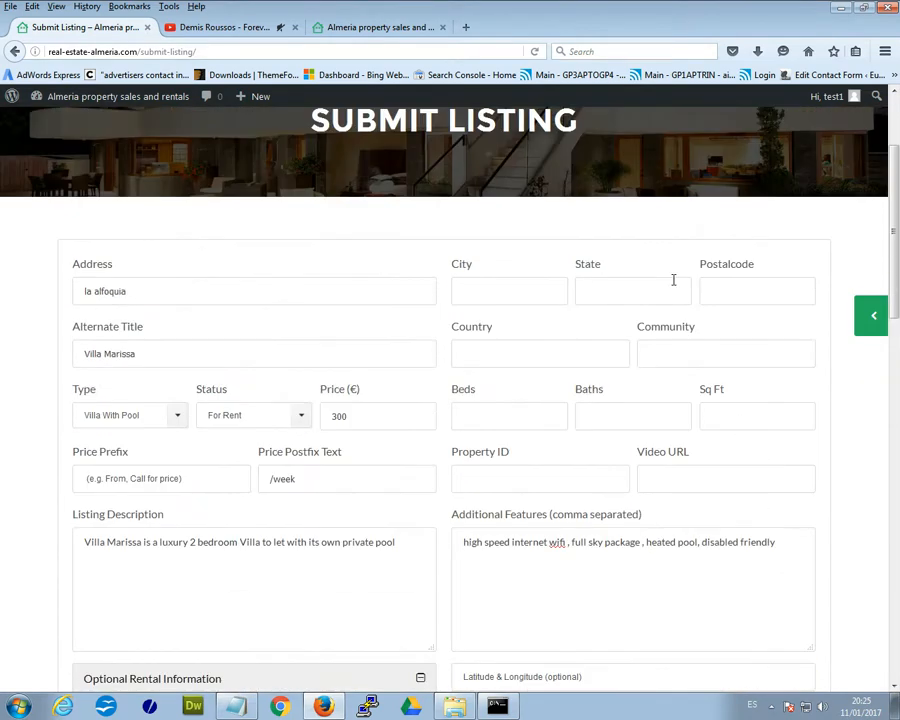
- Fill the location: City la alfoquia, State almeria, Postalcode 04650, Country spain
left_click(511, 293)
left_click(490, 313)
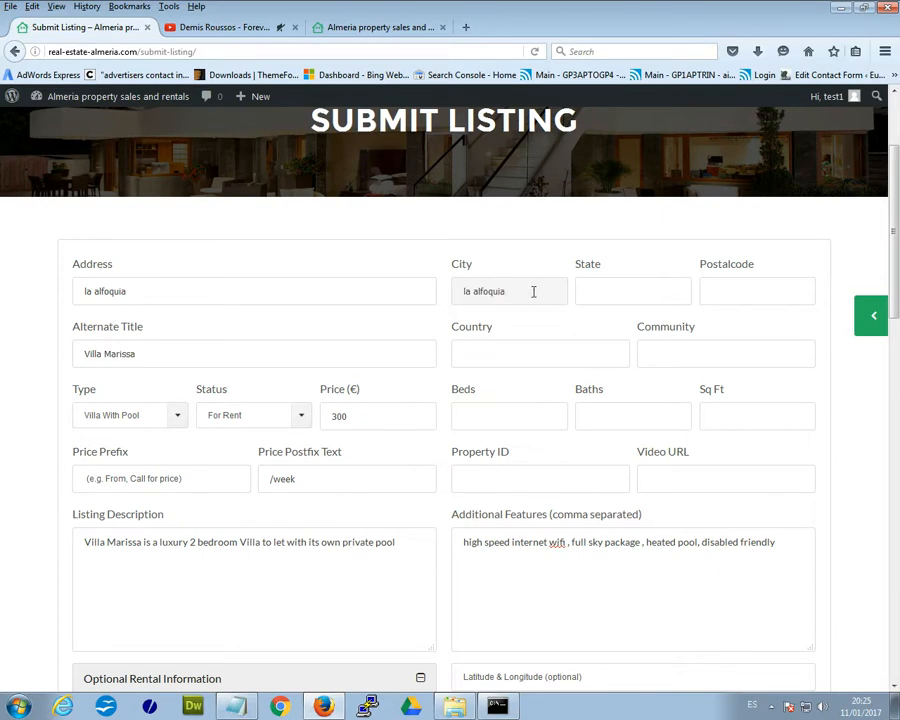
left_click(636, 300)
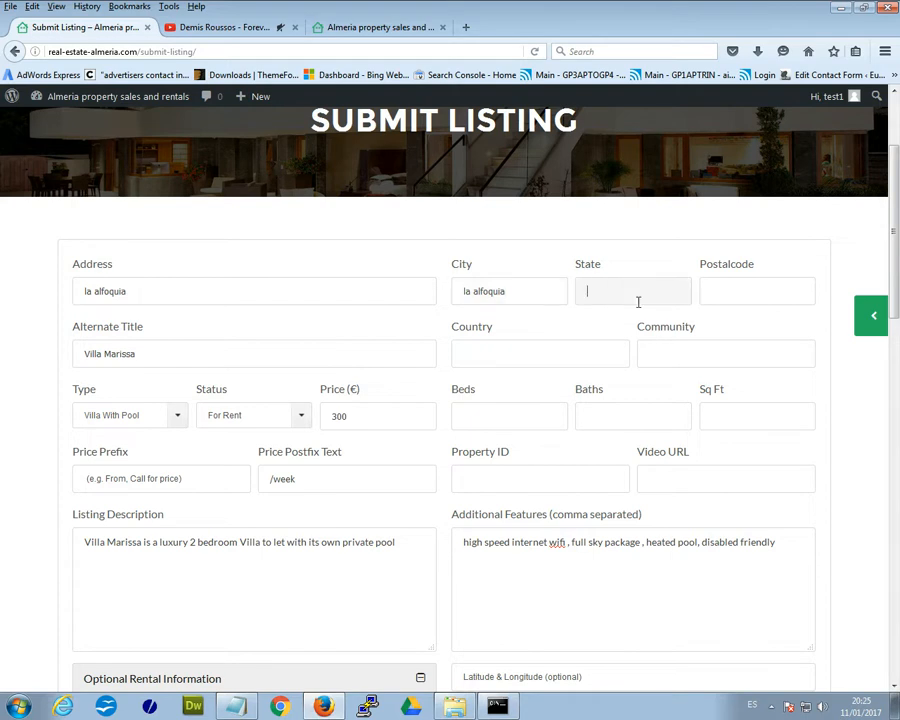
left_click(612, 312)
left_click(753, 291)
left_click(748, 306)
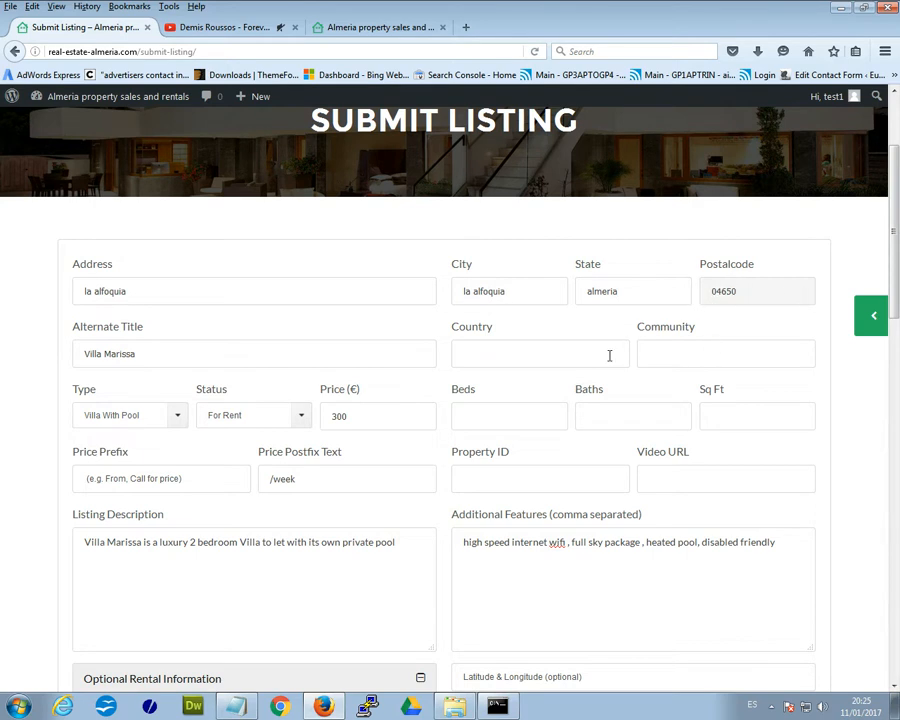
left_click(557, 356)
left_click(500, 376)
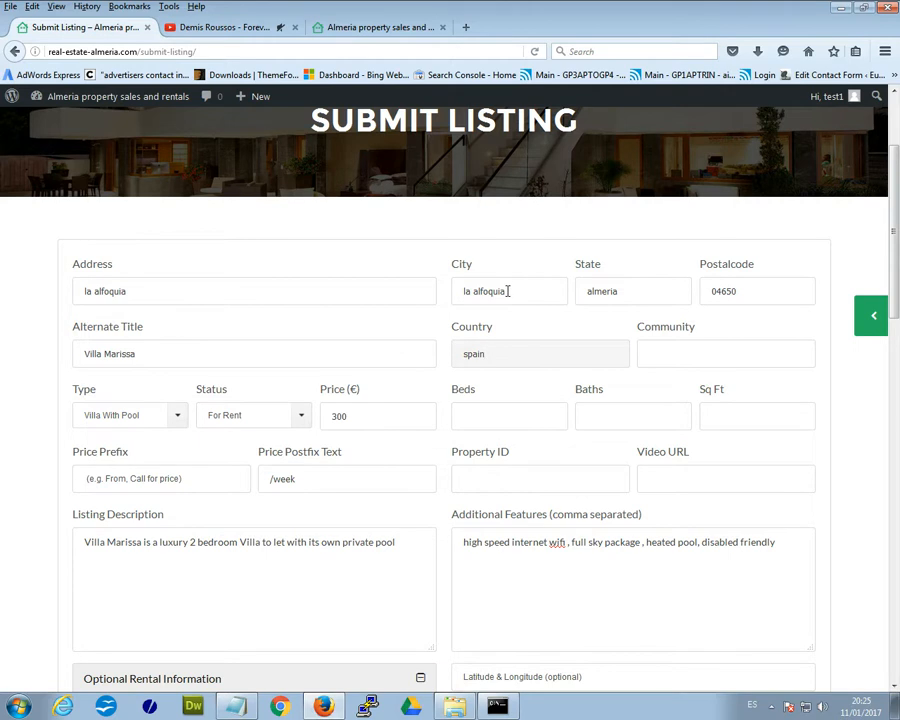
- Set Beds to 2 and Baths to 2
scroll(663, 383, "down", 2)
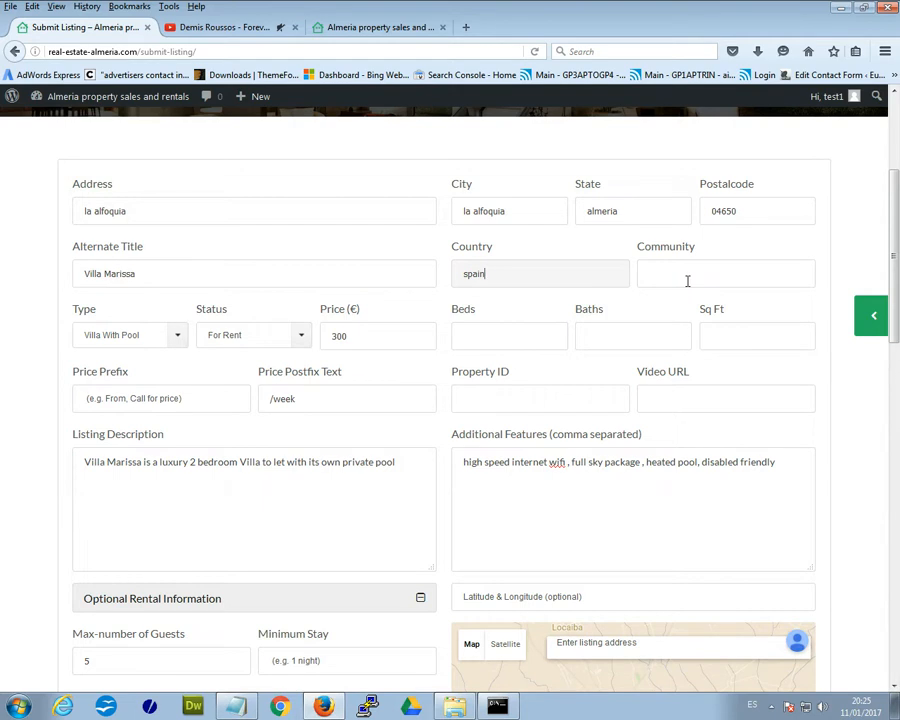
left_click(687, 281)
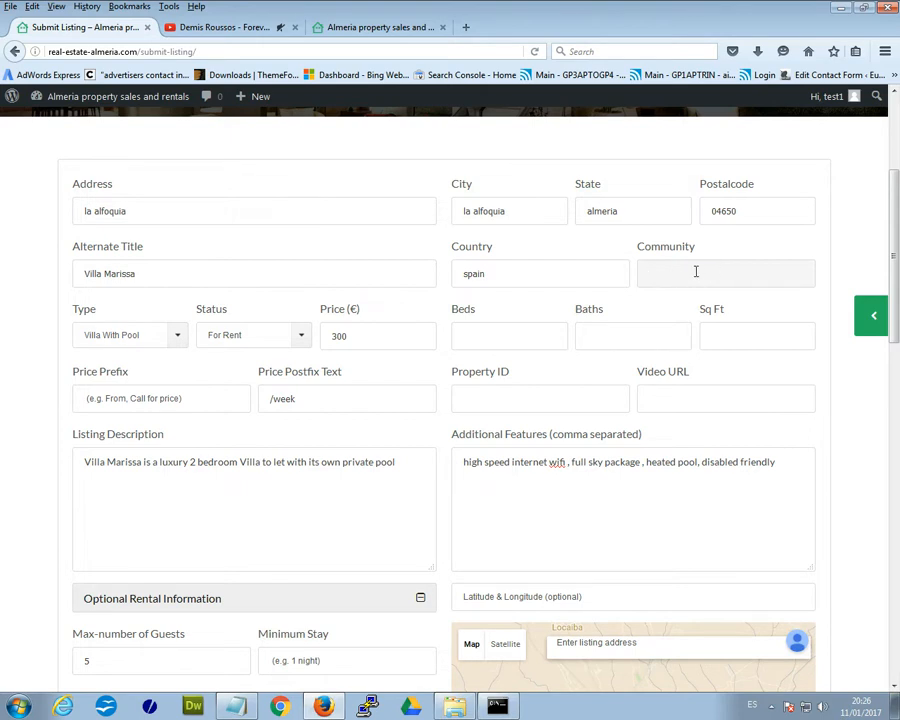
left_click(542, 333)
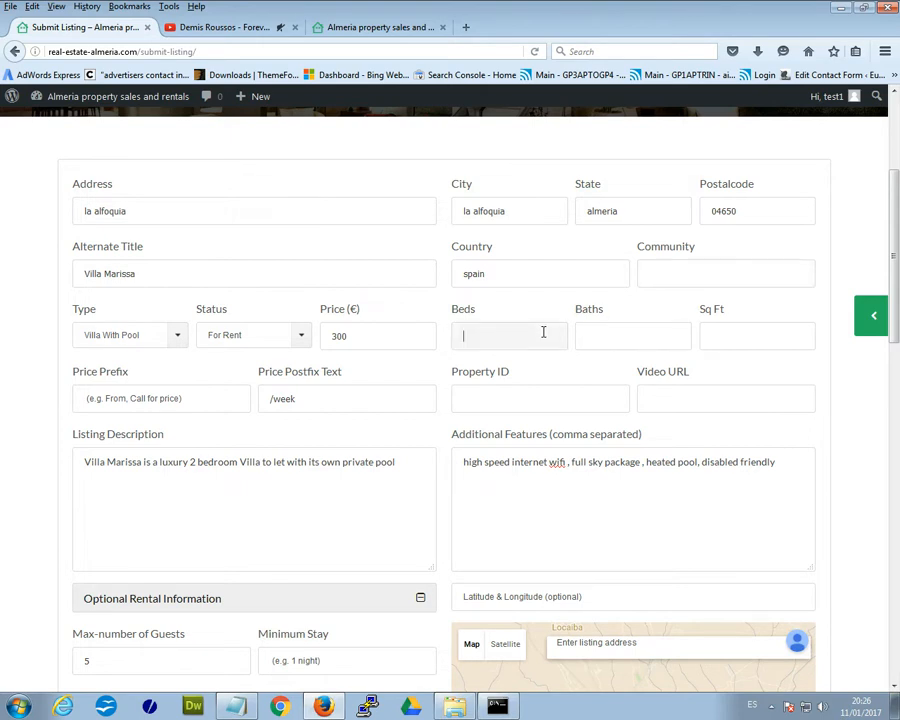
left_click(519, 358)
left_click(597, 340)
left_click(609, 358)
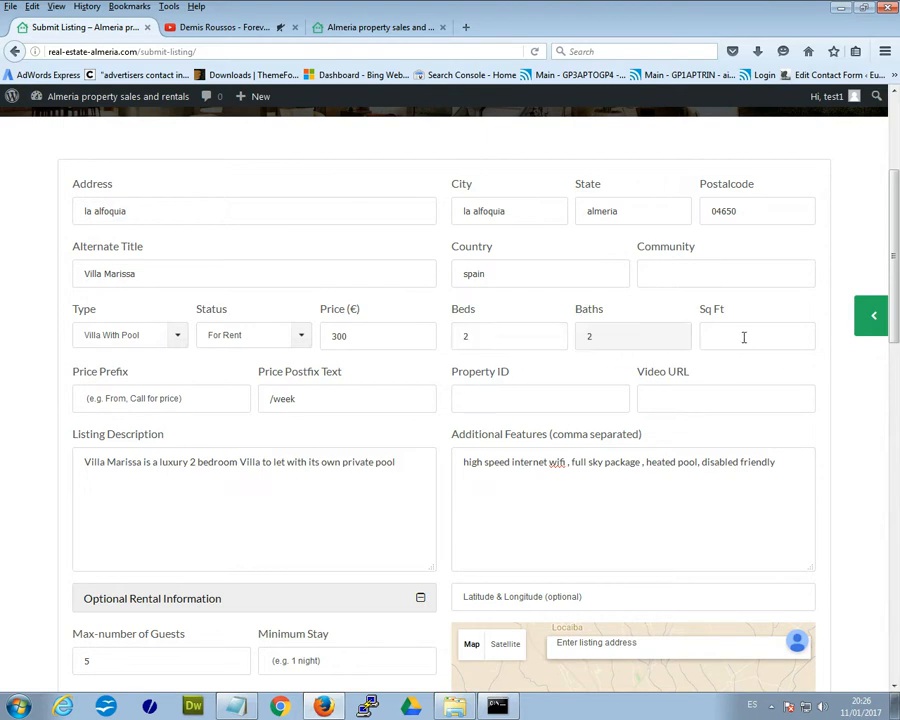
left_click(743, 337)
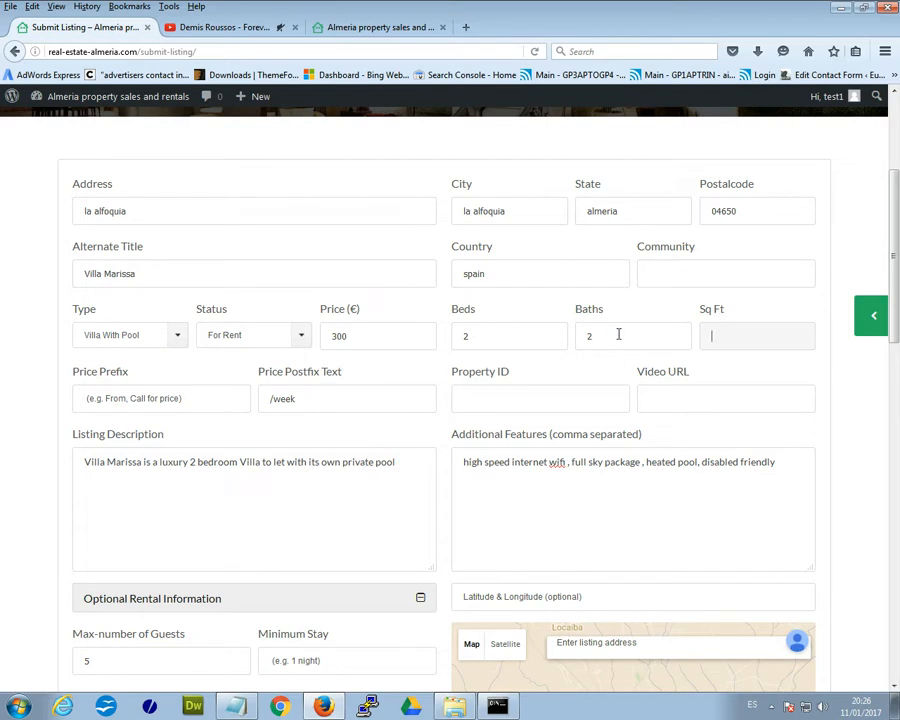
- Move to the Video URL field and switch to the YouTube video tab
scroll(738, 345, "down", 3)
left_click(508, 241)
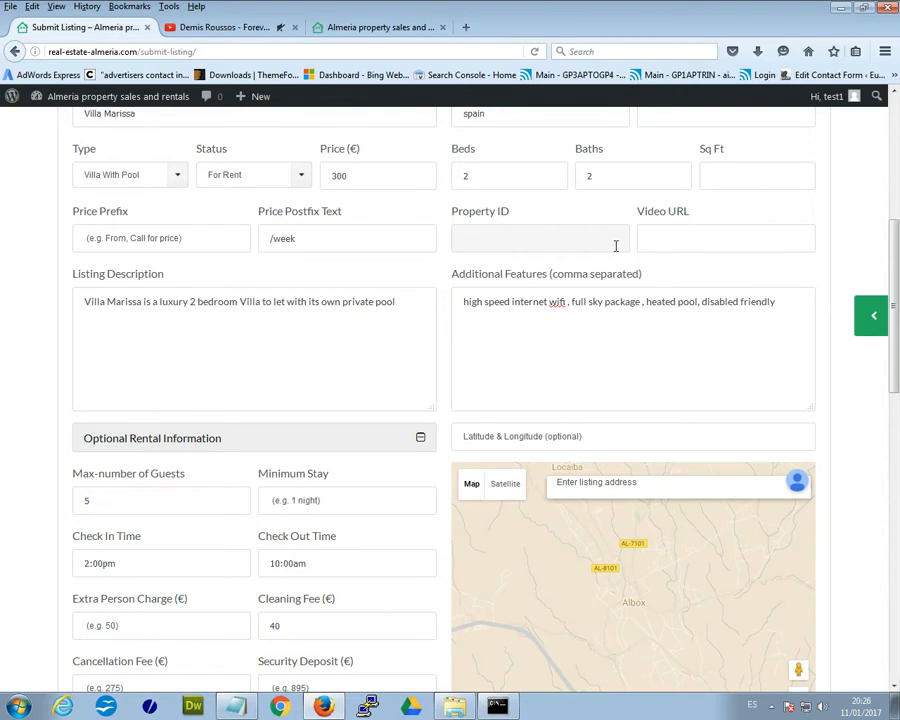
left_click(647, 237)
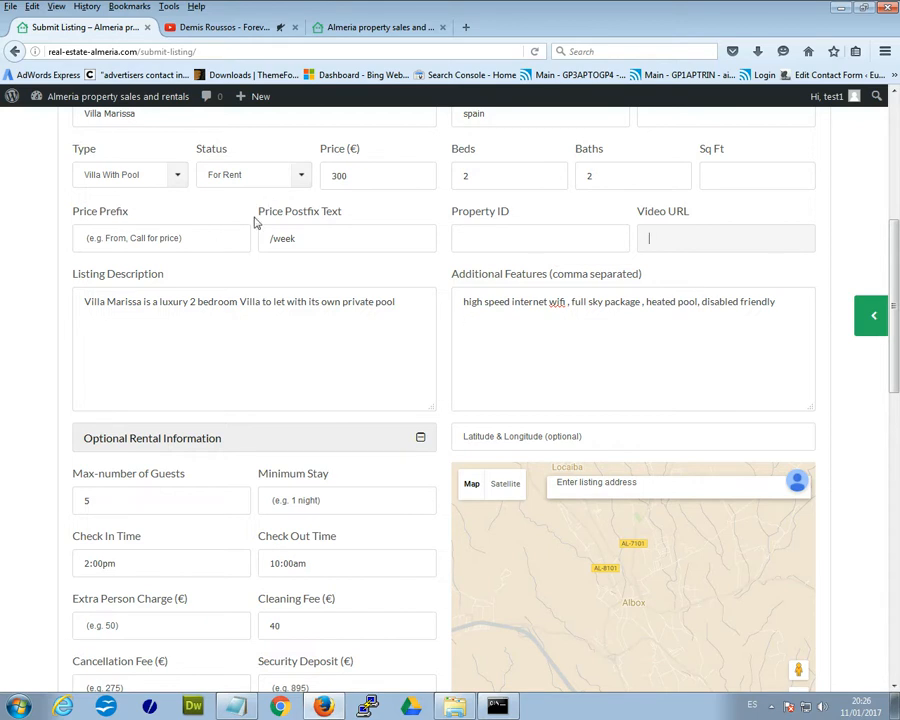
left_click(218, 27)
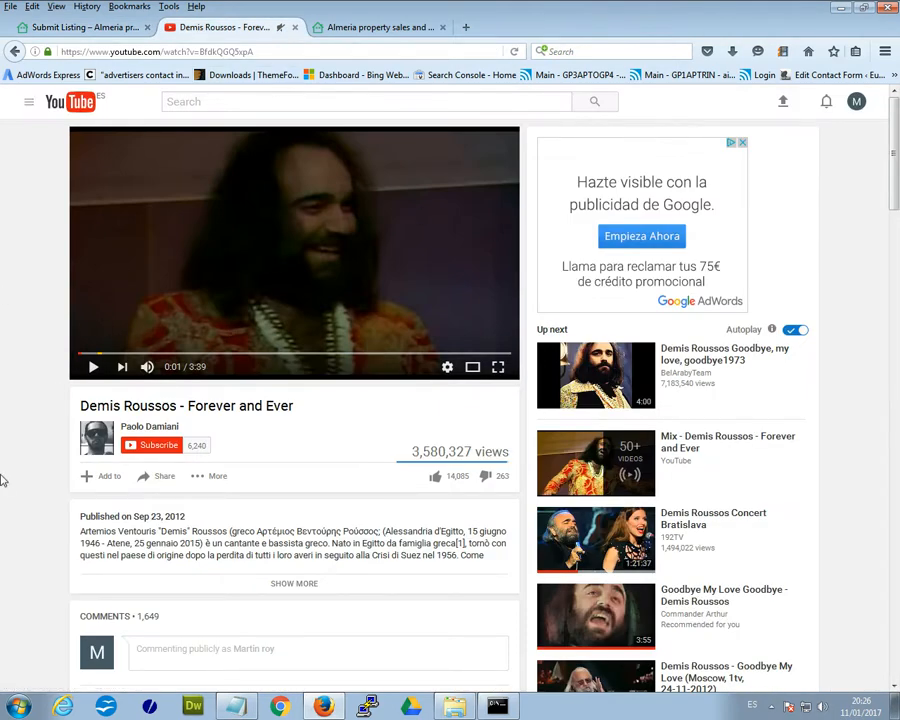
scroll(48, 470, "down", 1)
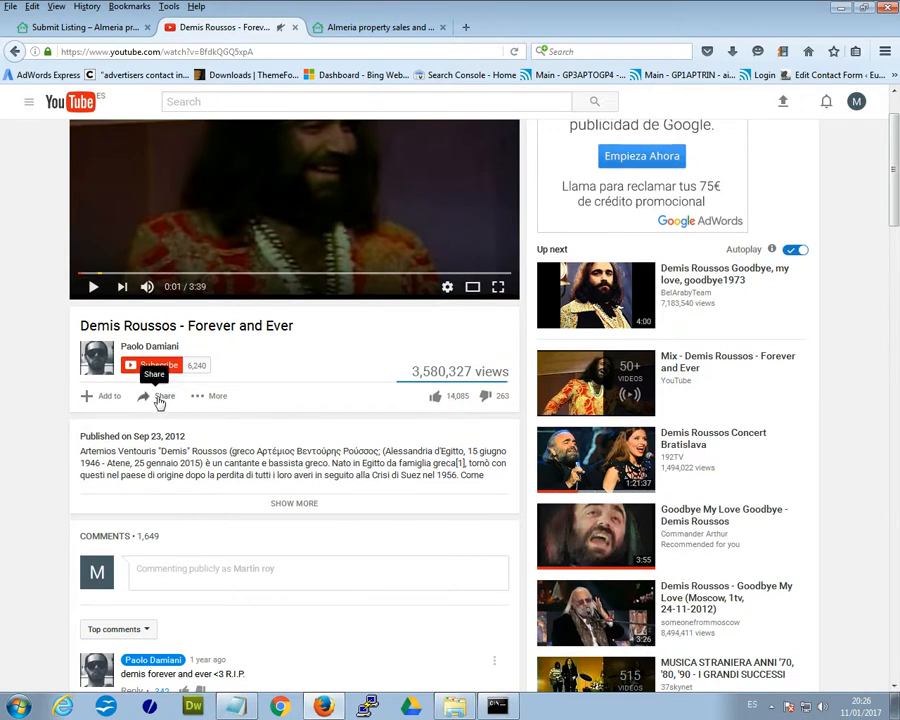
left_click(160, 400)
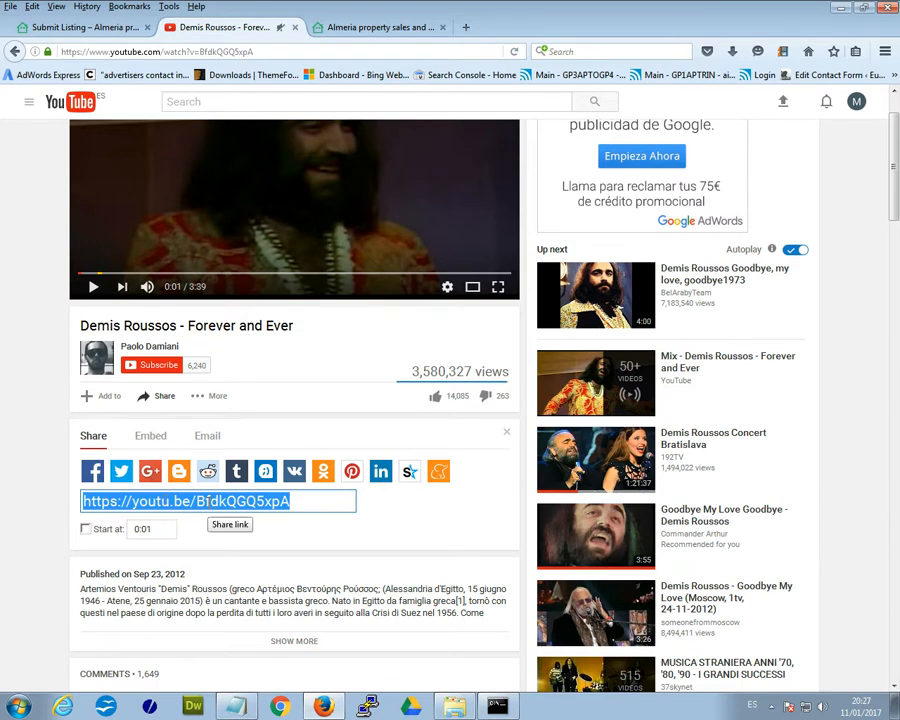
right_click(212, 502)
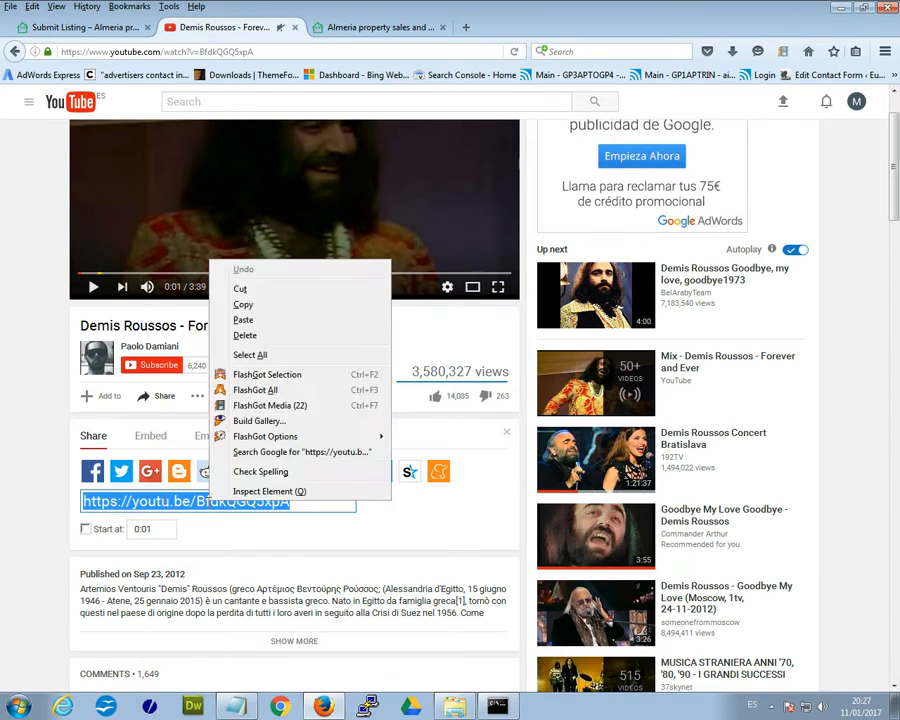
left_click(244, 304)
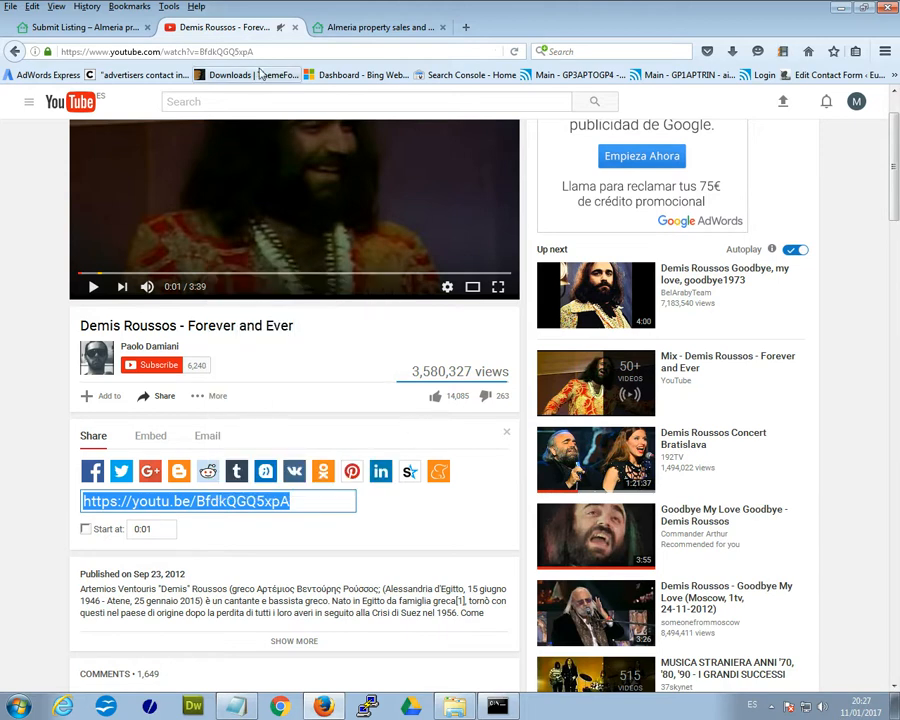
left_click(60, 26)
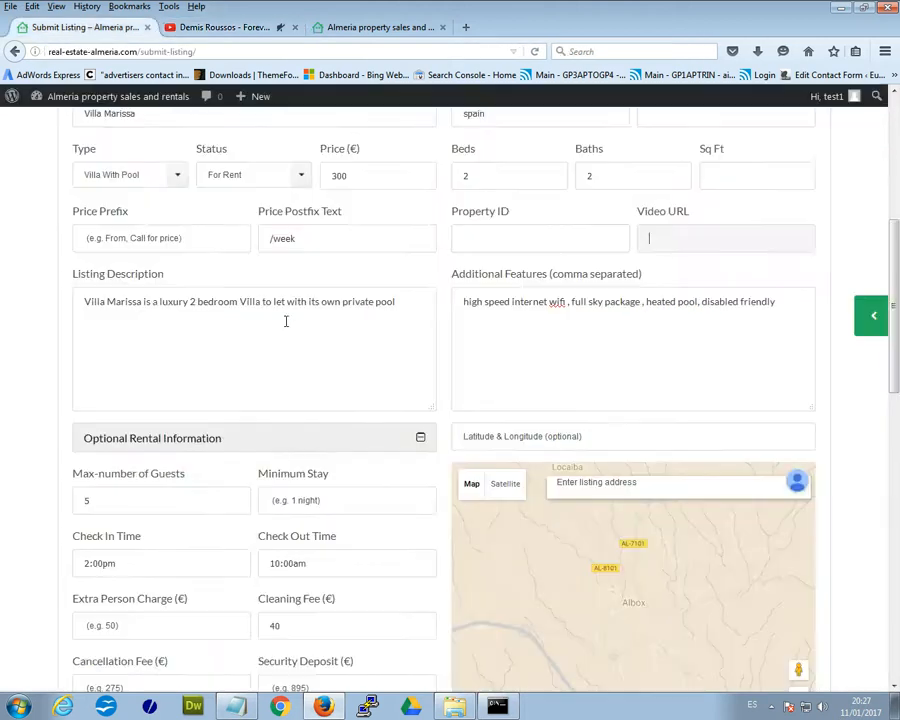
right_click(674, 240)
left_click(724, 298)
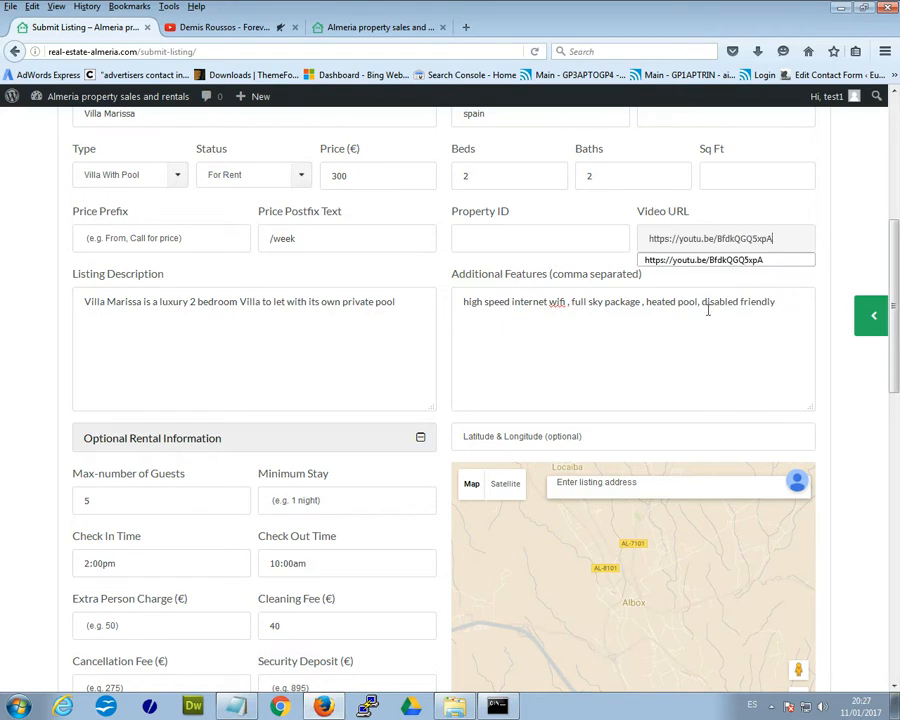
left_click(736, 266)
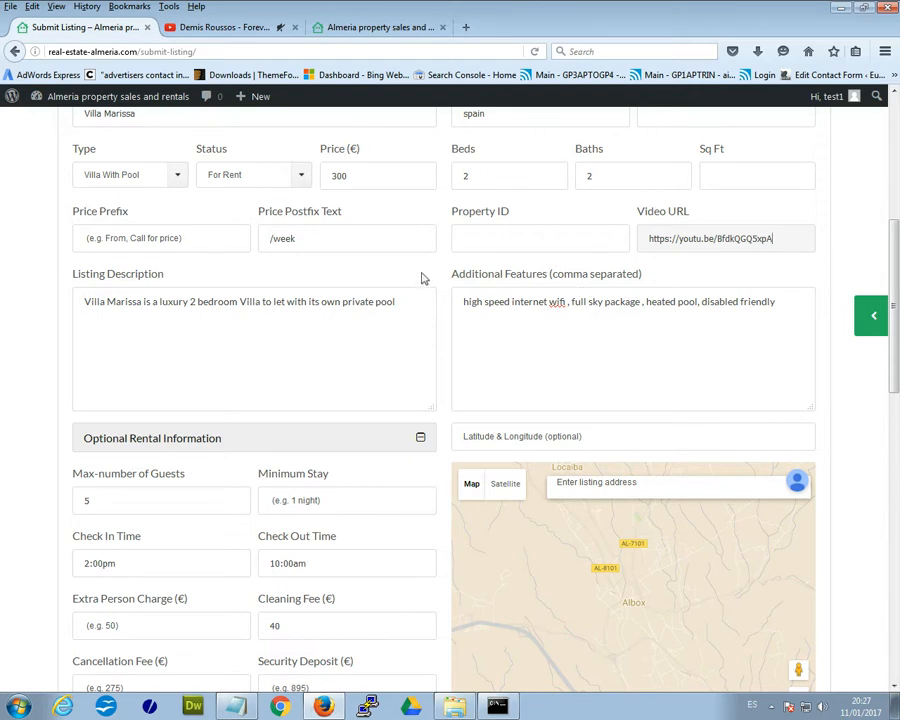
- Scroll down the form to the Submit Listing button
scroll(353, 309, "down", 3)
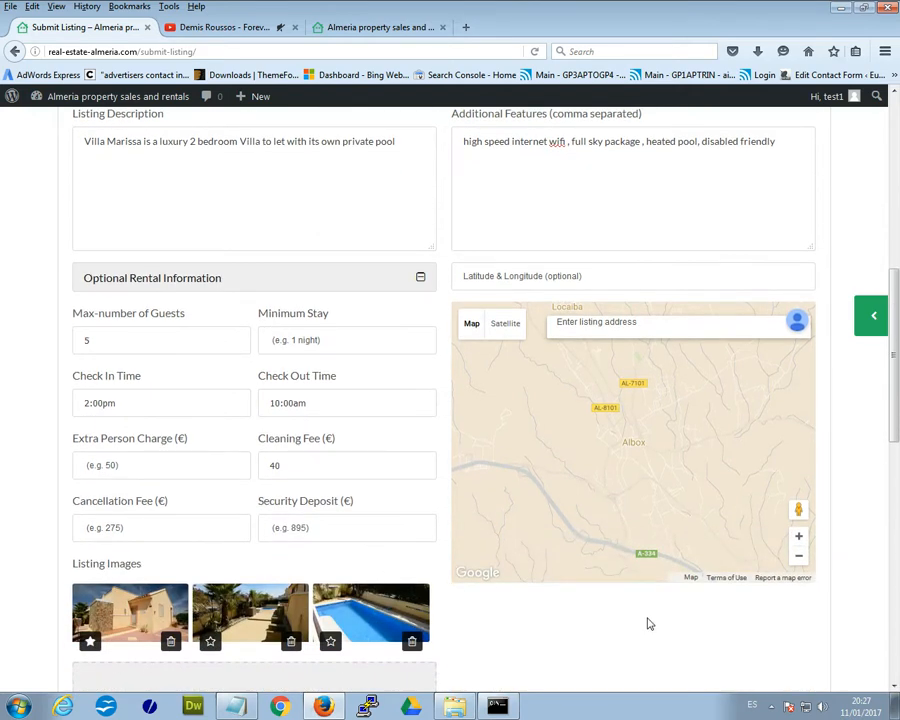
scroll(895, 476, "down", 4)
left_click_drag(897, 476, 897, 316)
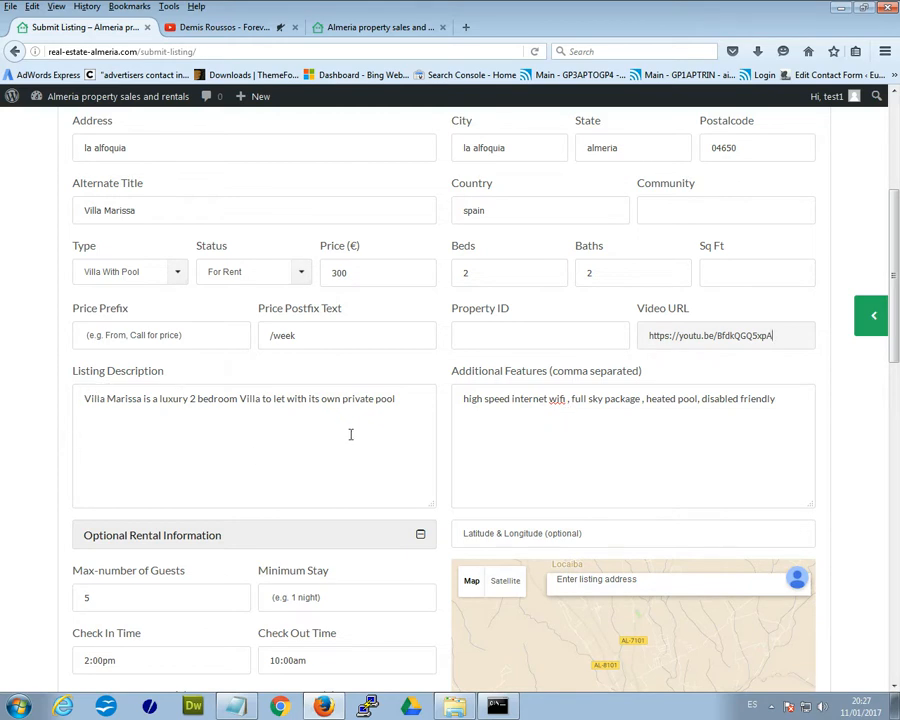
scroll(350, 432, "down", 3)
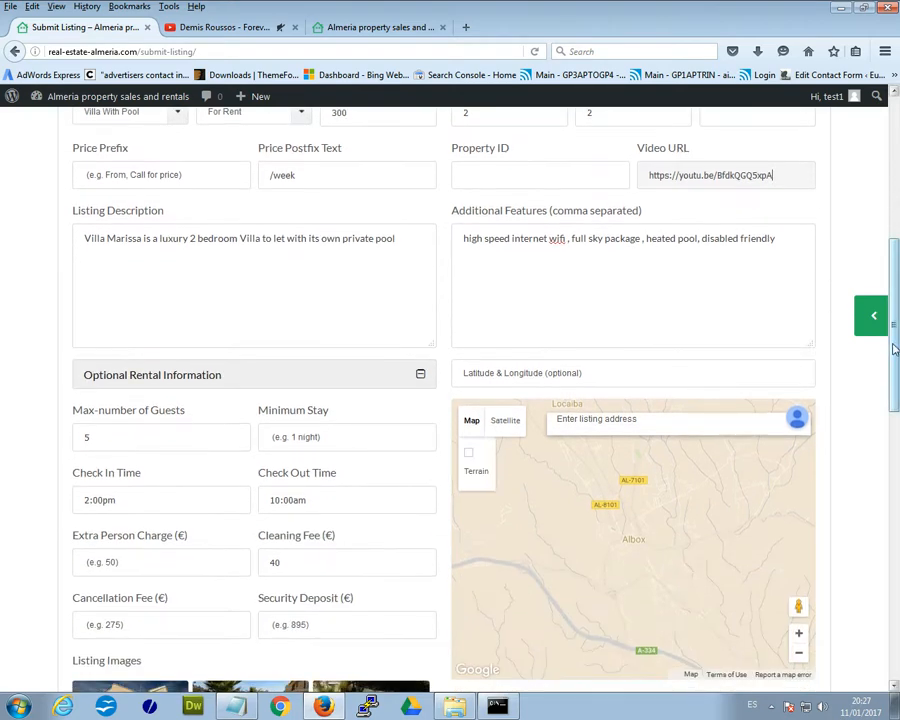
scroll(890, 373, "down", 2)
scroll(890, 373, "down", 10)
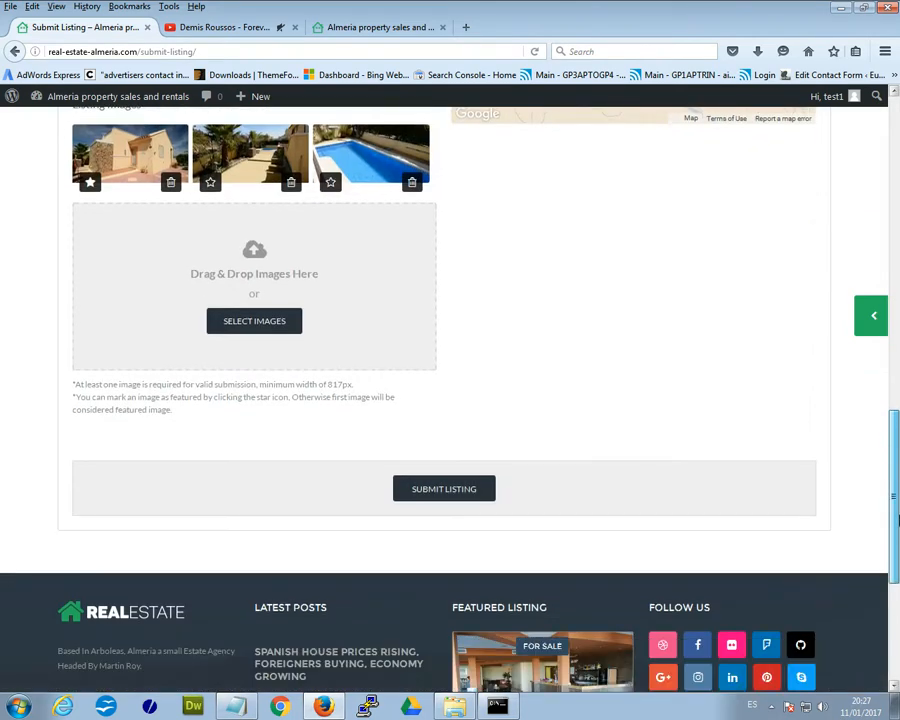
- Submit the Villa Marissa listing, then open its public page from My Listings
left_click(430, 494)
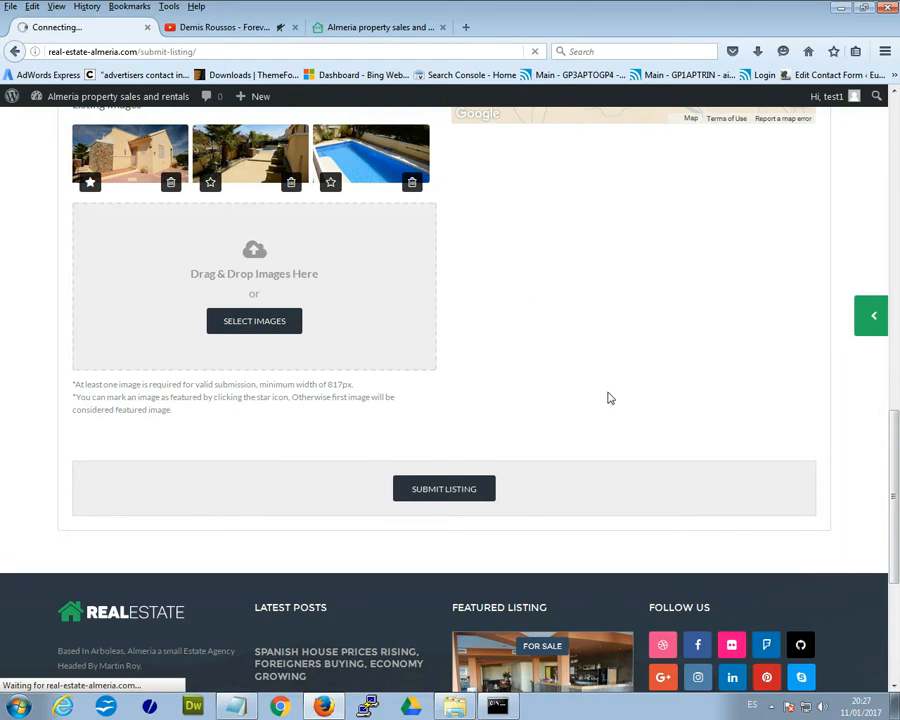
scroll(608, 396, "up", 6)
scroll(520, 430, "up", 1)
scroll(476, 480, "up", 11)
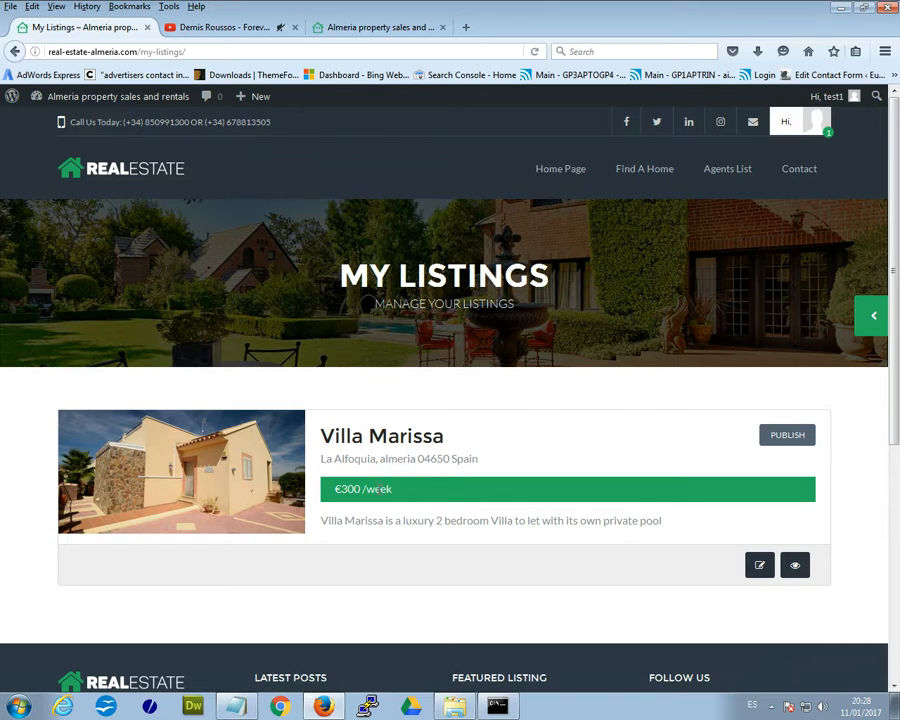
double_click(393, 497)
left_click(428, 504)
left_click(215, 490)
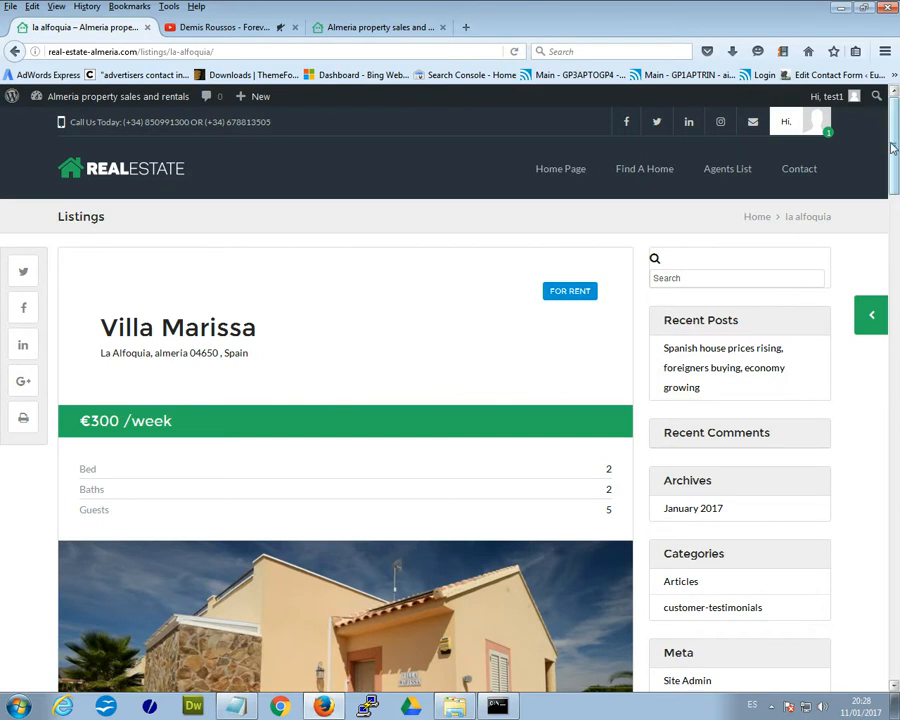
- Enlarge the main house photo, then cycle through the gallery photos back to the house
left_click_drag(893, 148, 895, 213)
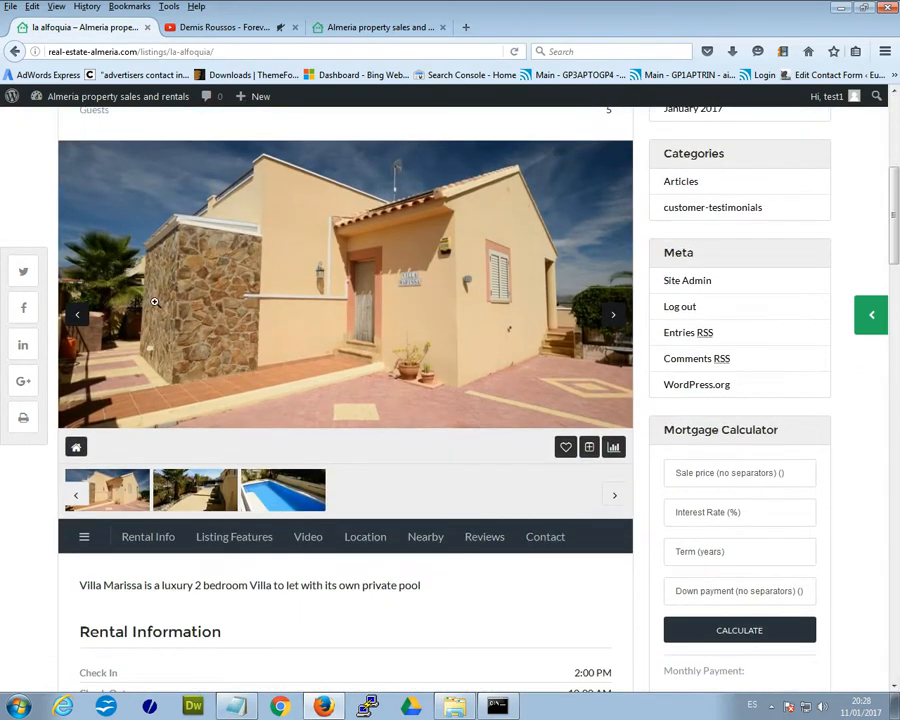
left_click(390, 288)
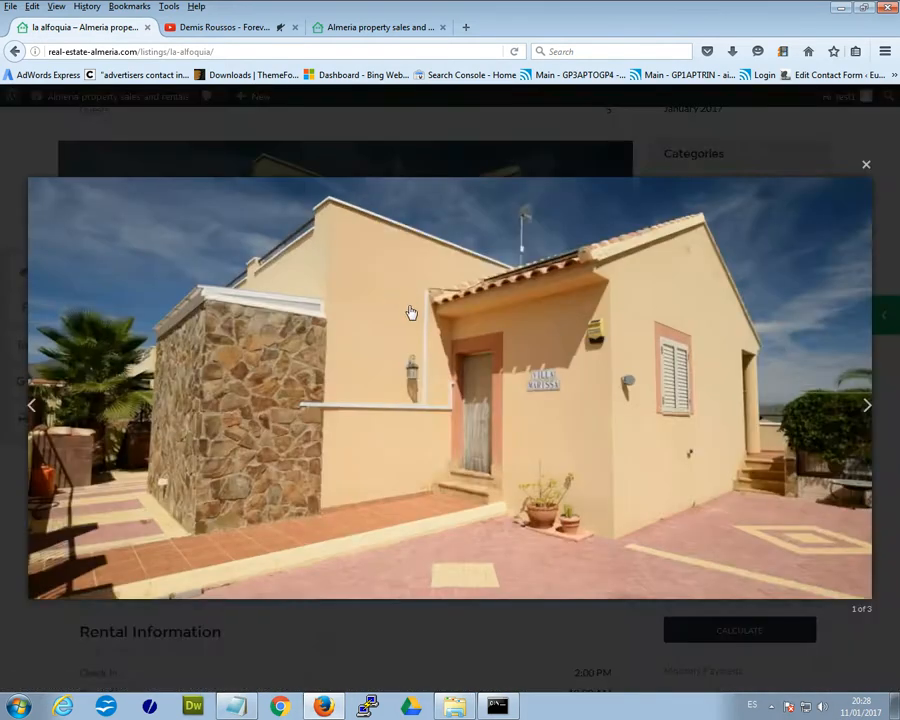
left_click(822, 196)
left_click(613, 316)
left_click(614, 316)
left_click(614, 316)
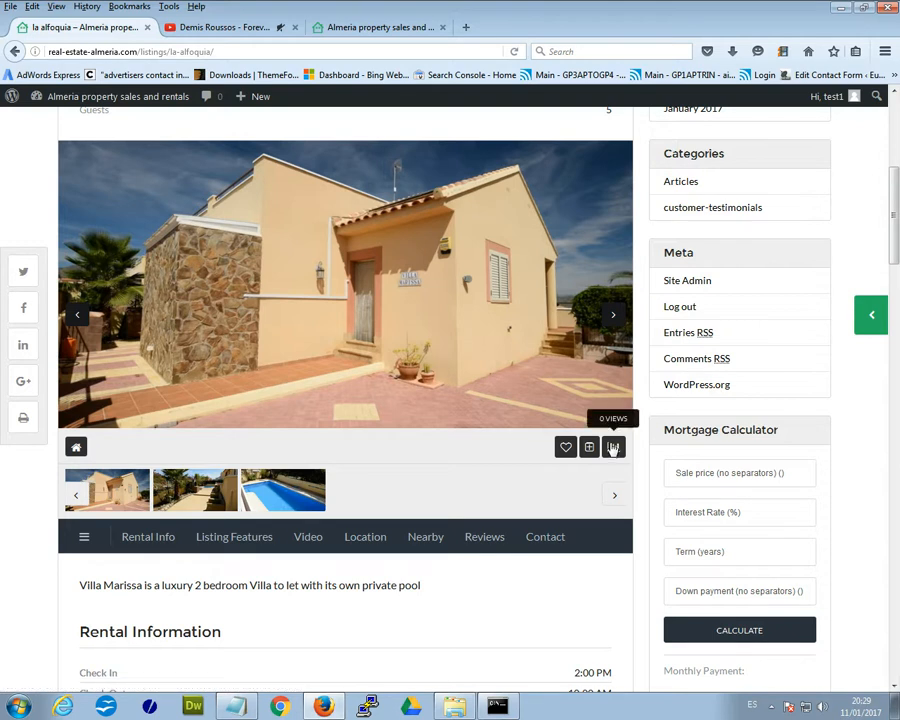
- Scroll down past check-in times, cleaning fee and features to the embedded video
scroll(402, 464, "down", 2)
scroll(440, 440, "down", 1)
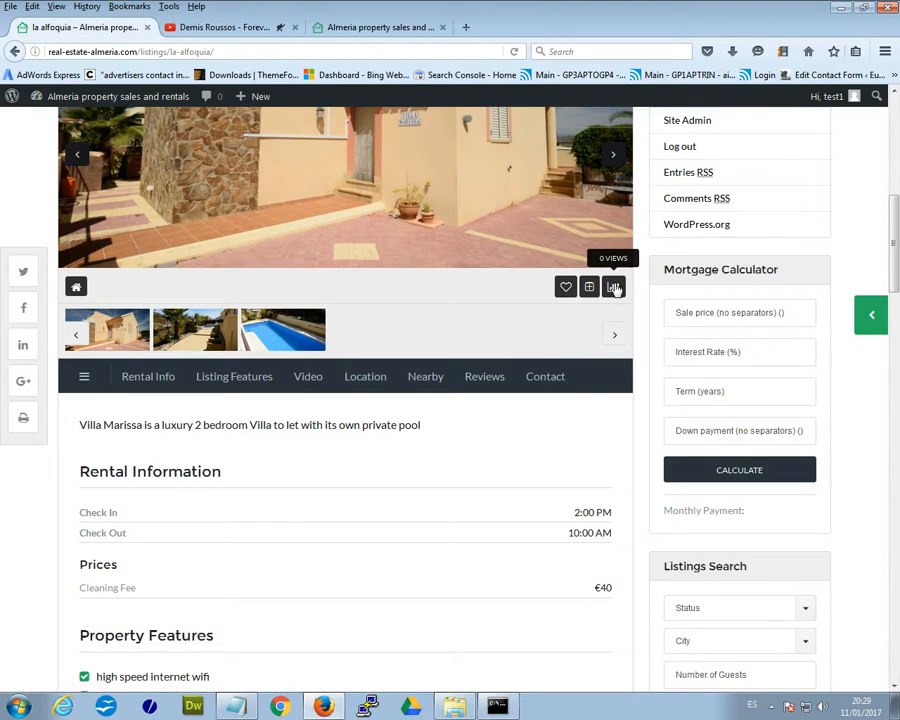
scroll(265, 437, "down", 5)
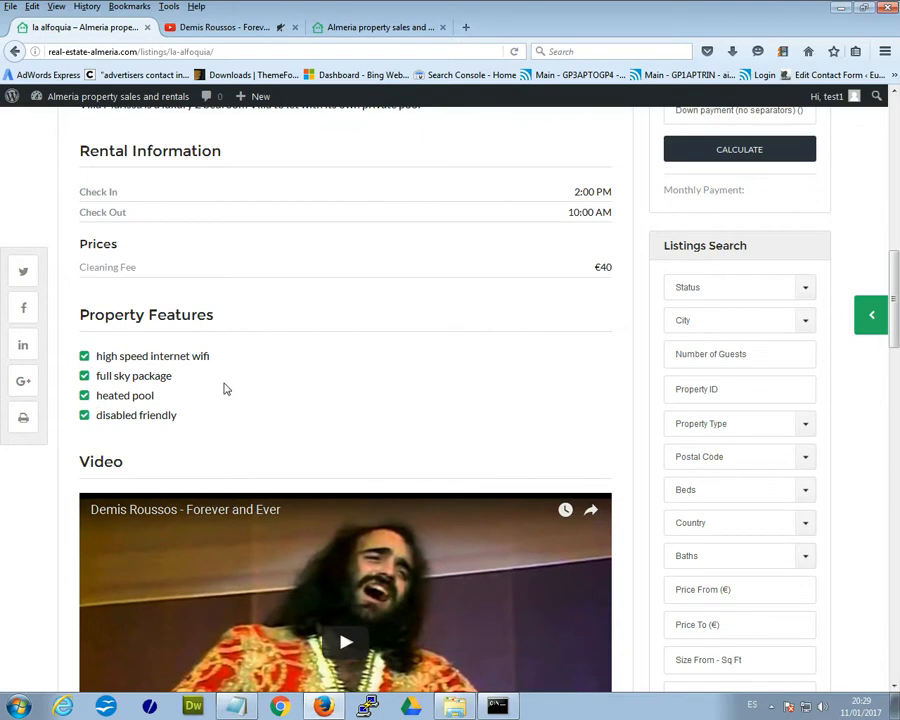
- Scroll past the map and What's Nearby list to the enquiry form
scroll(226, 389, "down", 4)
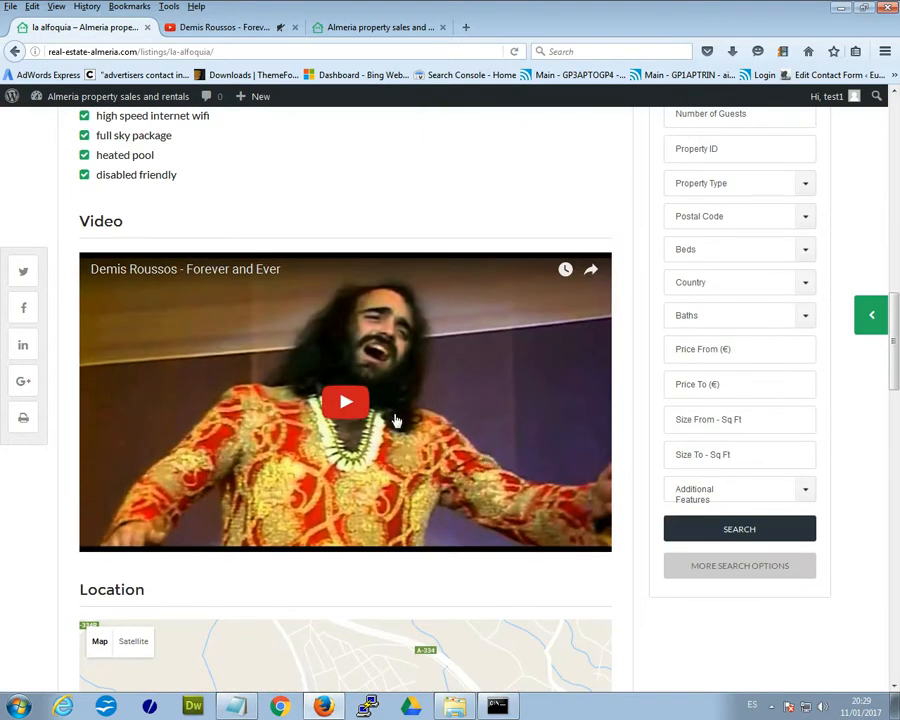
scroll(451, 497, "down", 3)
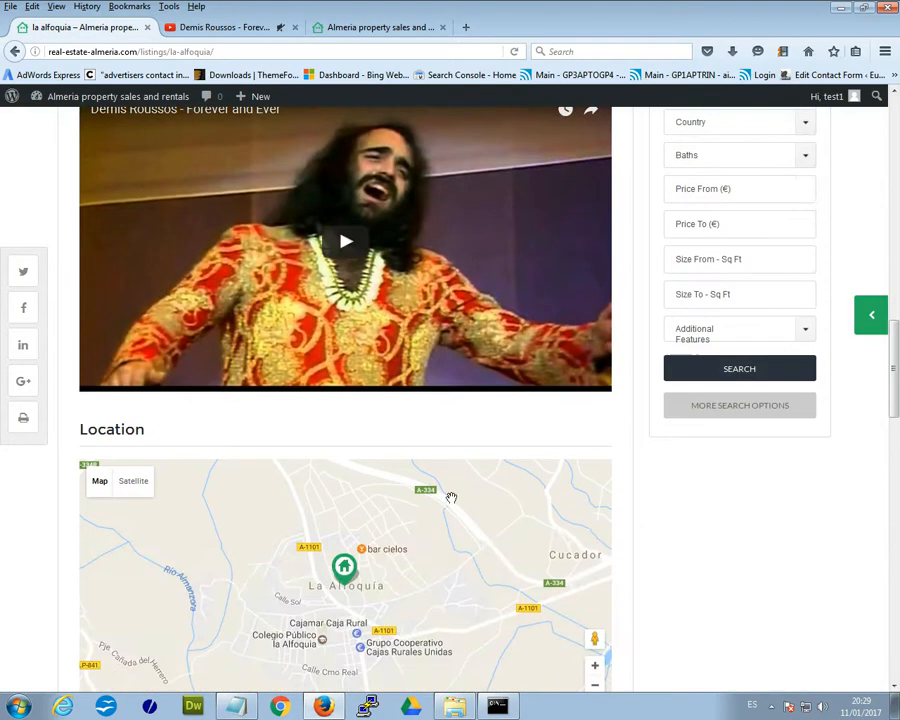
scroll(451, 497, "down", 3)
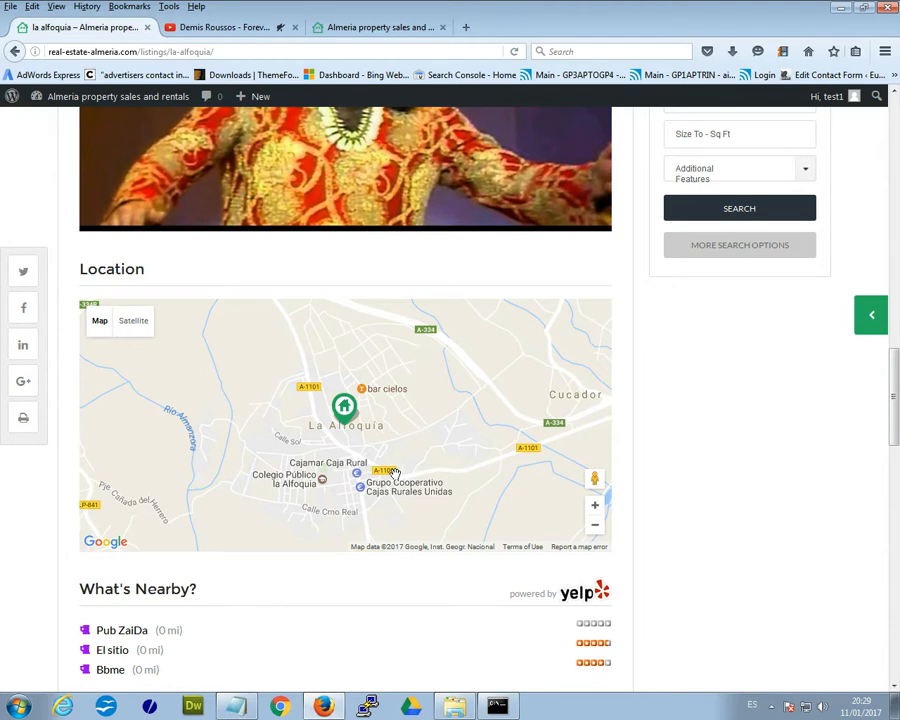
scroll(377, 497, "down", 3)
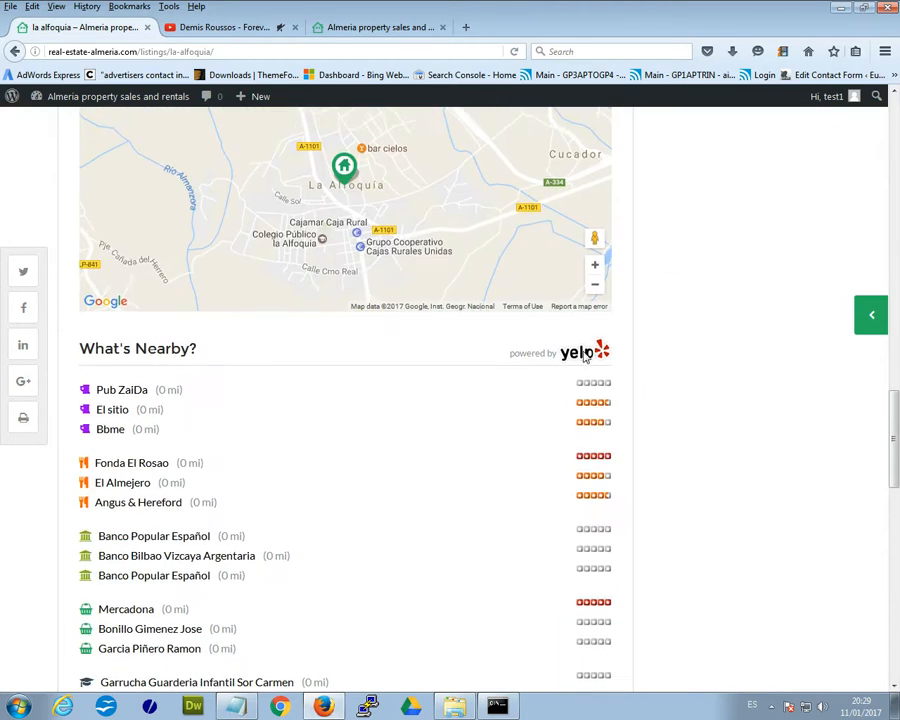
scroll(247, 370, "down", 1)
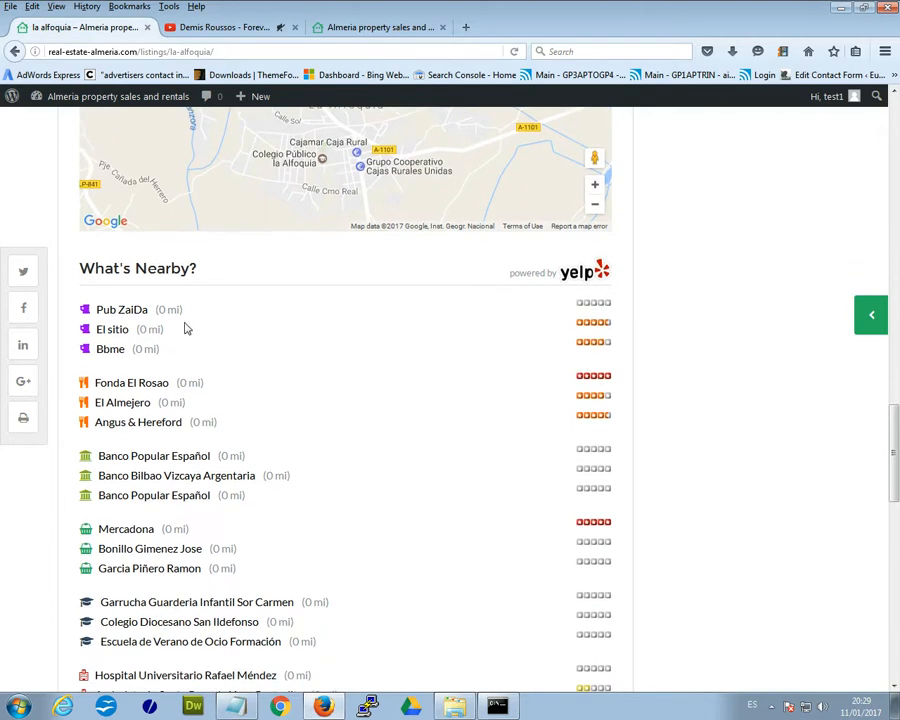
scroll(183, 330, "down", 2)
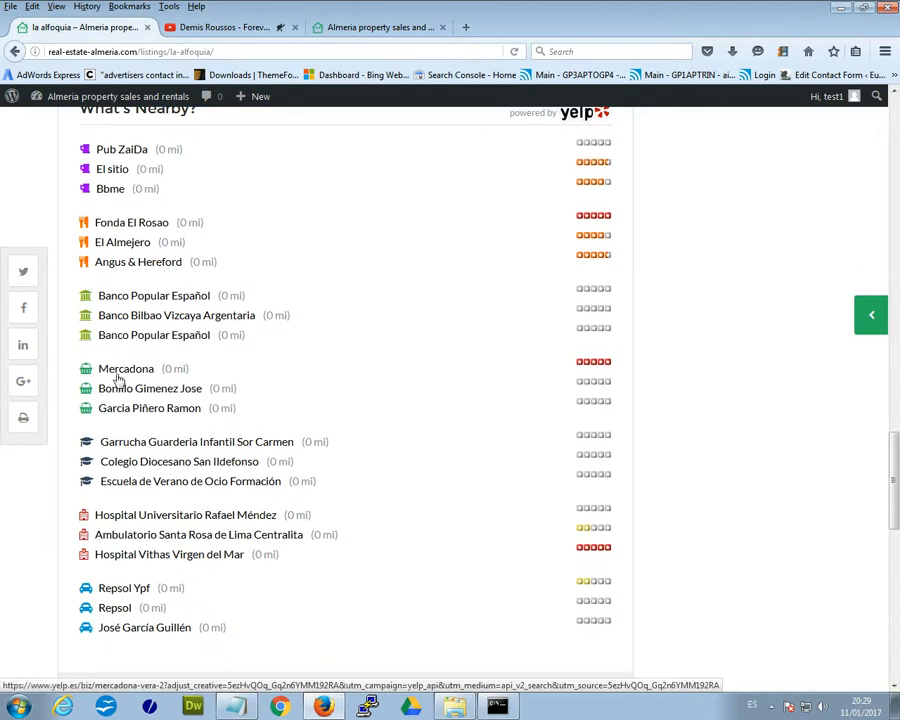
scroll(345, 400, "down", 6)
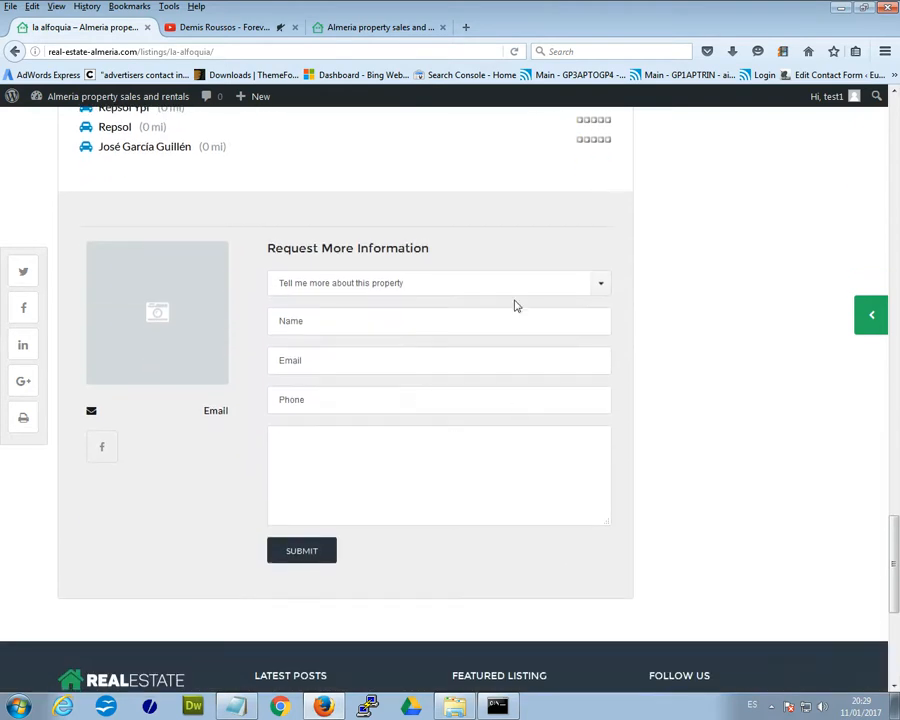
- Choose 'Request a showing' as the enquiry type and return to the page top
left_click(493, 290)
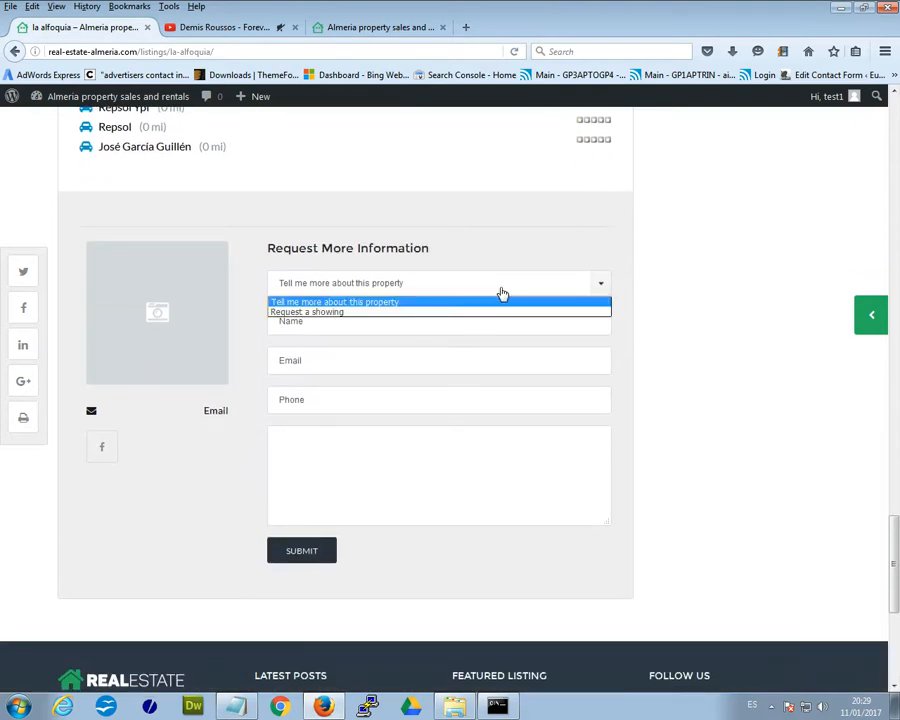
left_click(488, 312)
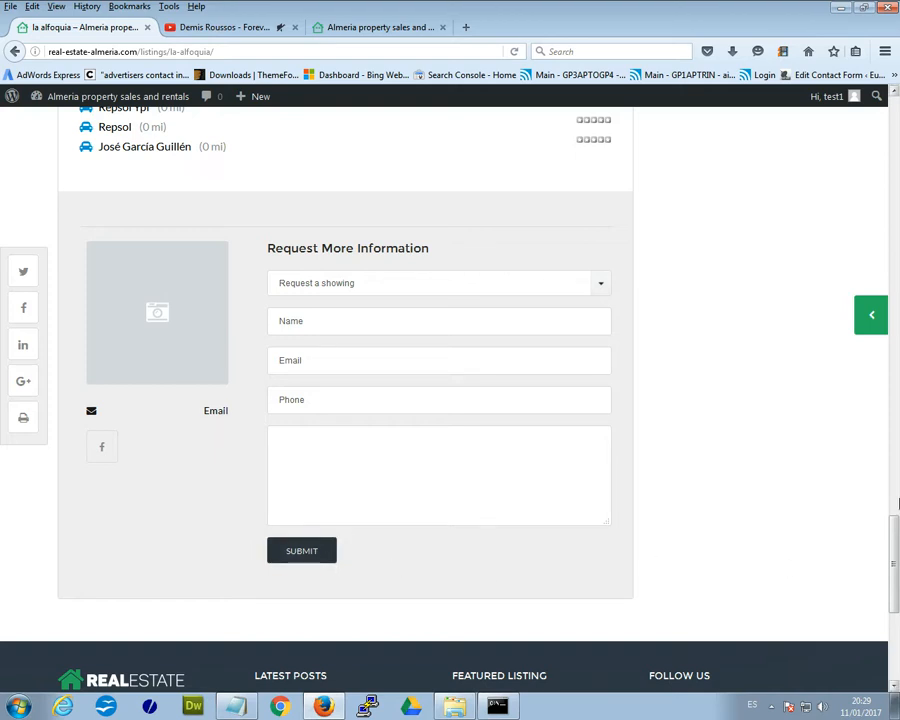
left_click_drag(895, 600, 897, 150)
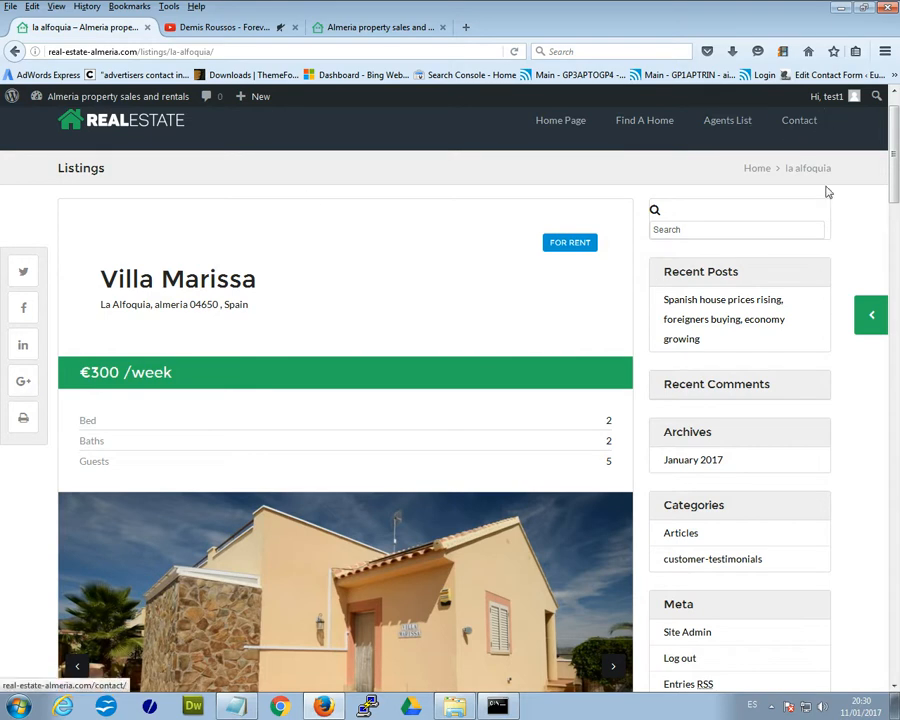
- Go to My Listings from the avatar menu and scroll to the Villa Marissa card
scroll(837, 231, "up", 1)
mouse_move(799, 120)
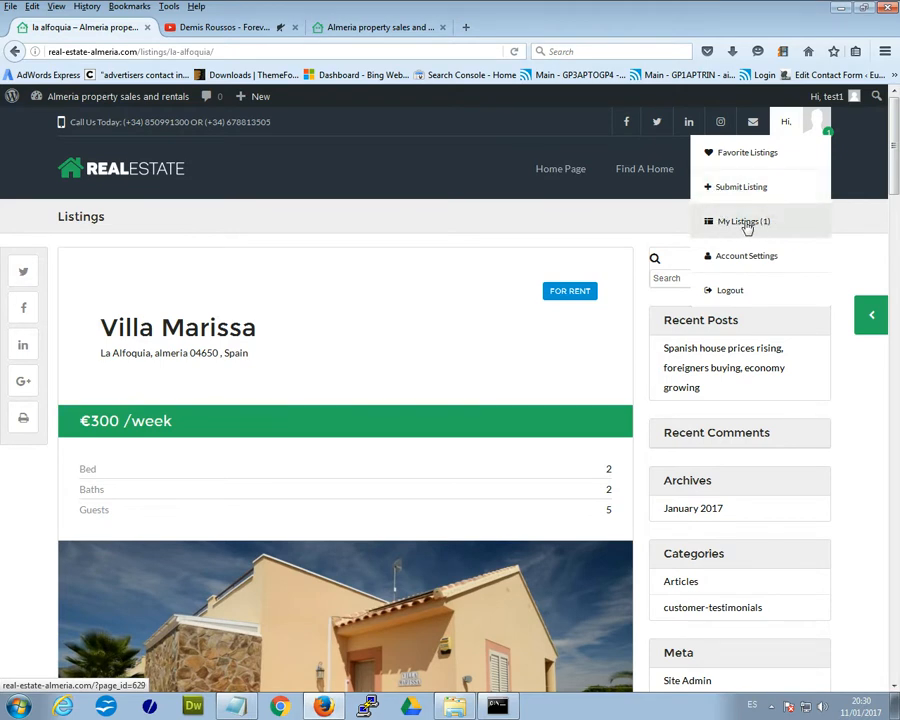
scroll(366, 372, "down", 4)
scroll(364, 366, "up", 4)
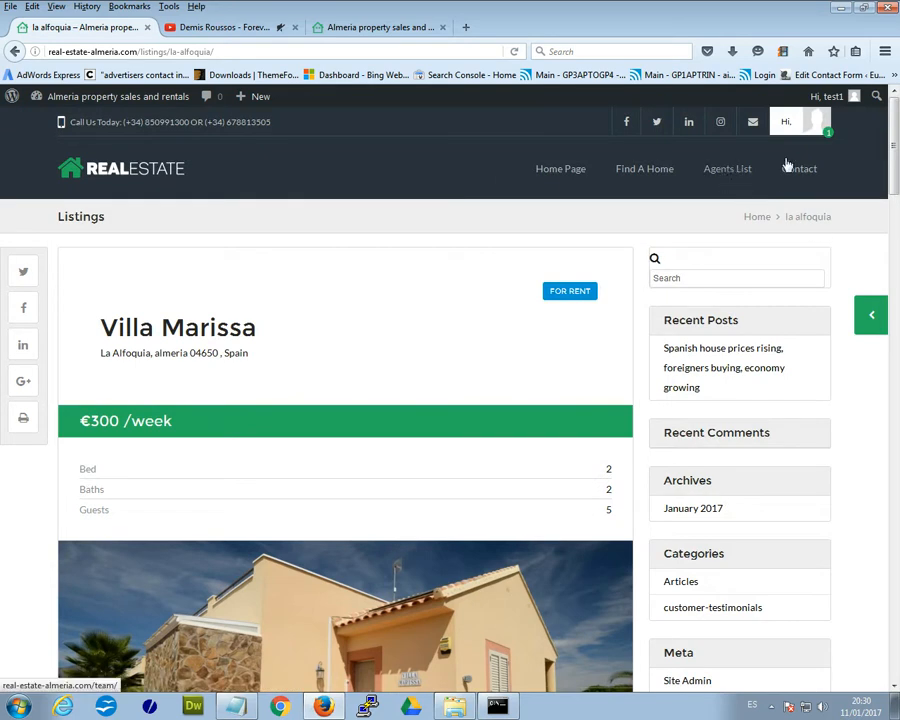
left_click(730, 221)
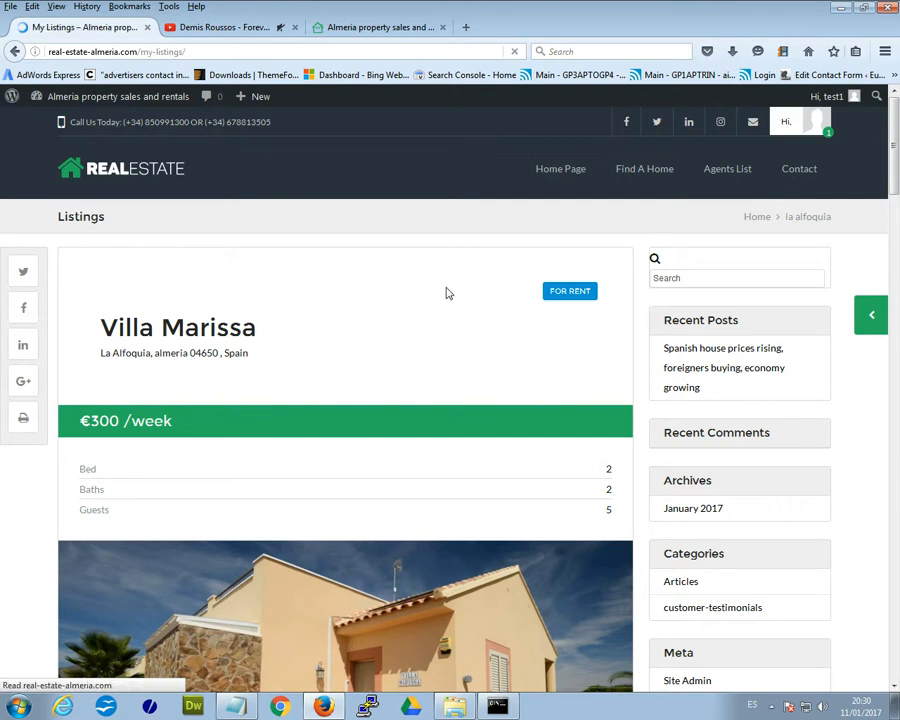
scroll(566, 381, "down", 3)
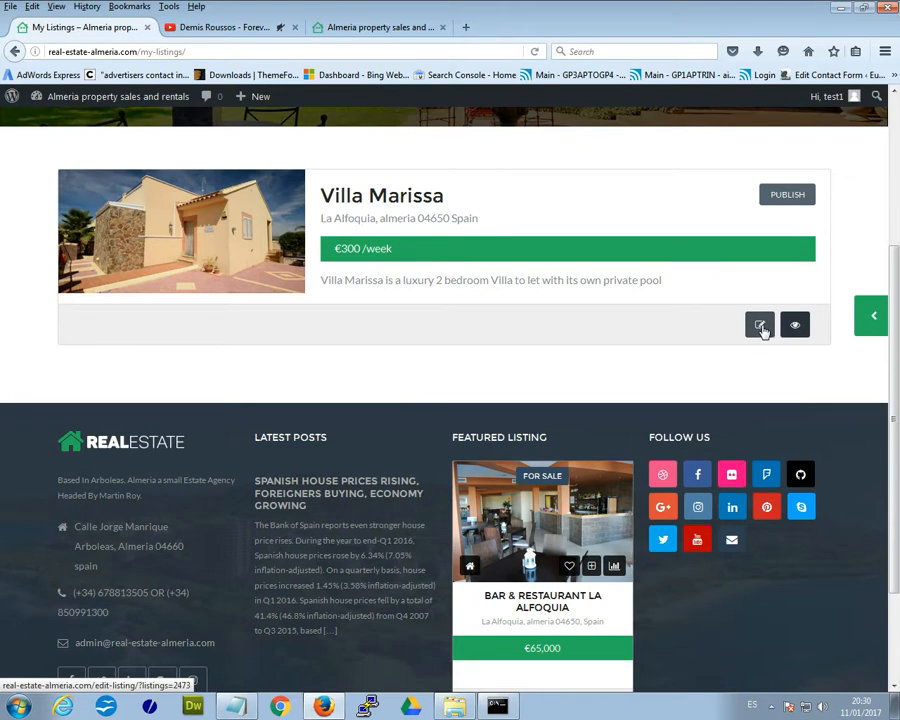
- Open Villa Marissa's Edit Listing form, then head to Account Settings via the avatar menu
left_click(760, 327)
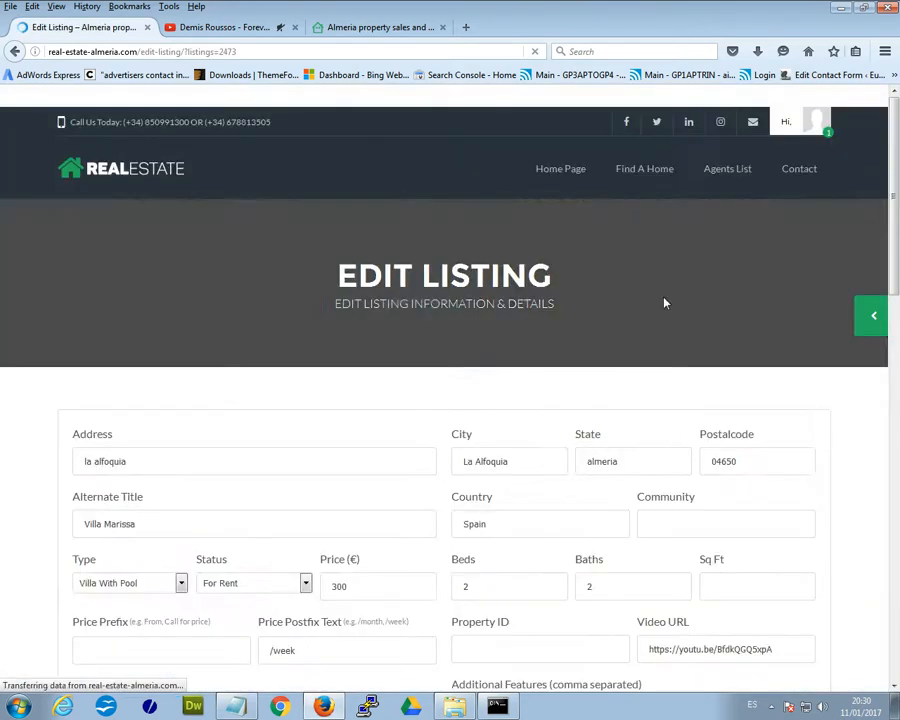
scroll(892, 228, "down", 3)
left_click_drag(892, 228, 894, 176)
left_click(797, 124)
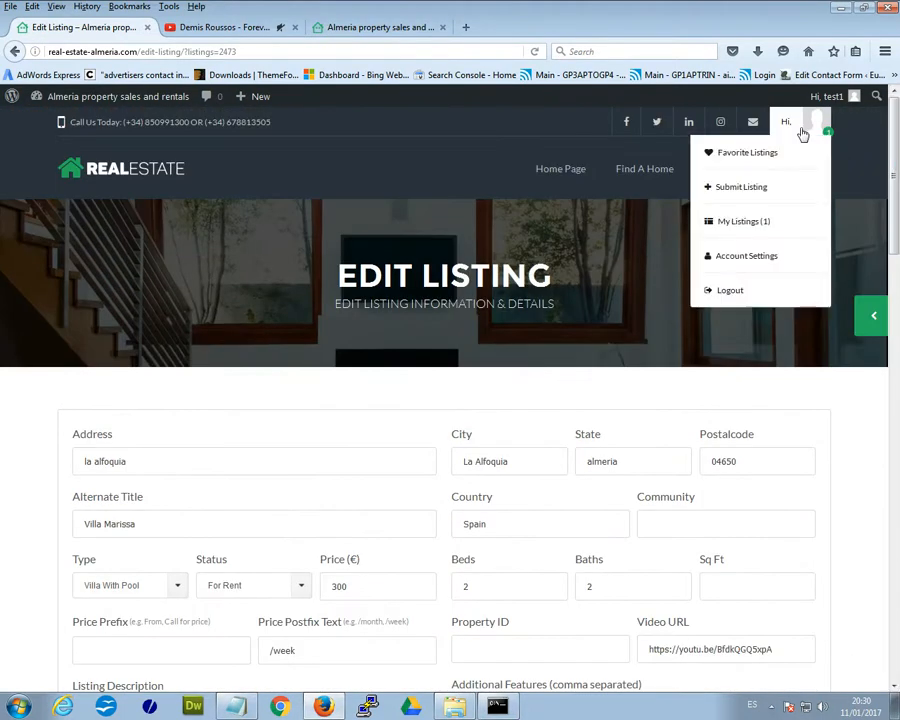
left_click(727, 259)
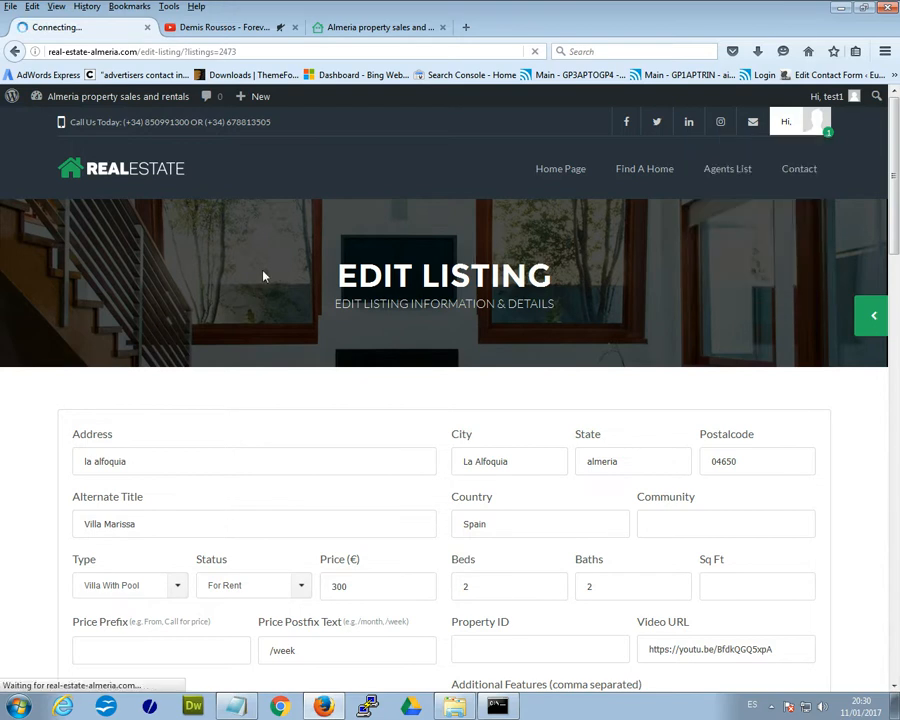
scroll(559, 445, "down", 3)
scroll(559, 445, "down", 1)
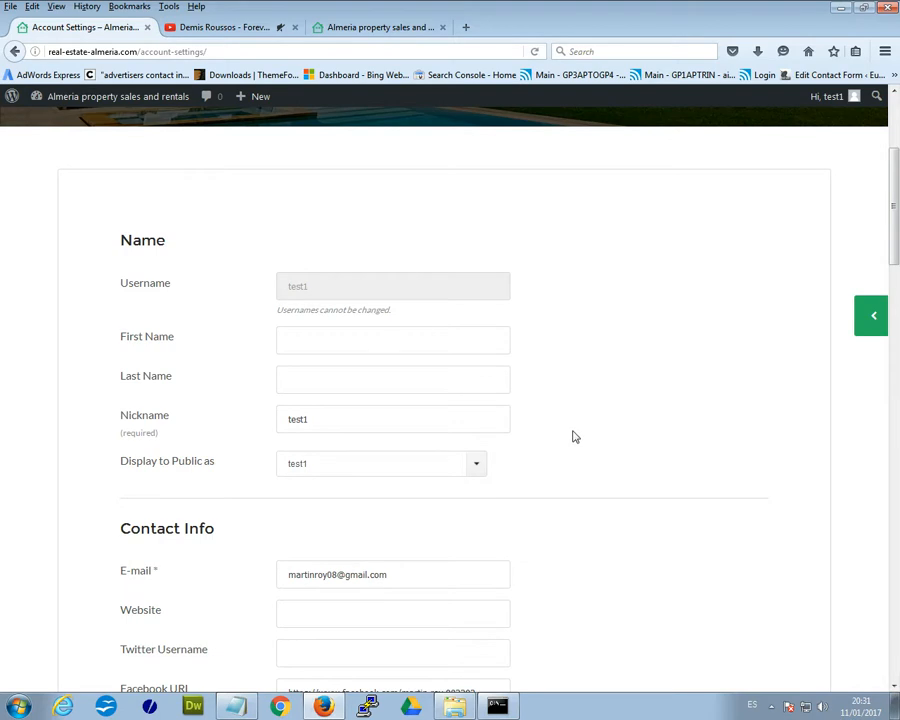
scroll(575, 437, "down", 1)
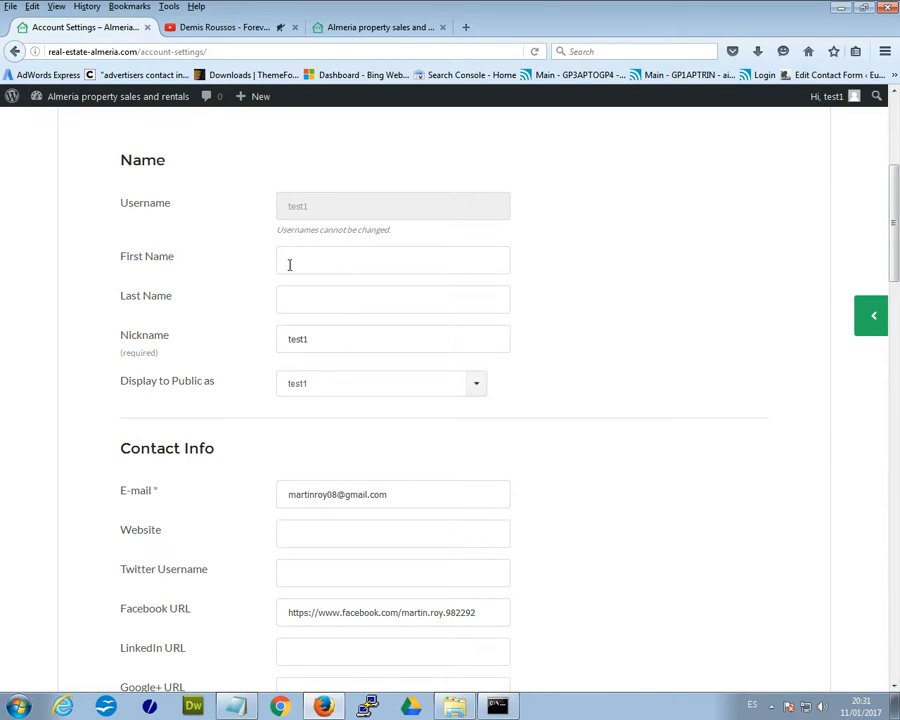
scroll(393, 325, "down", 3)
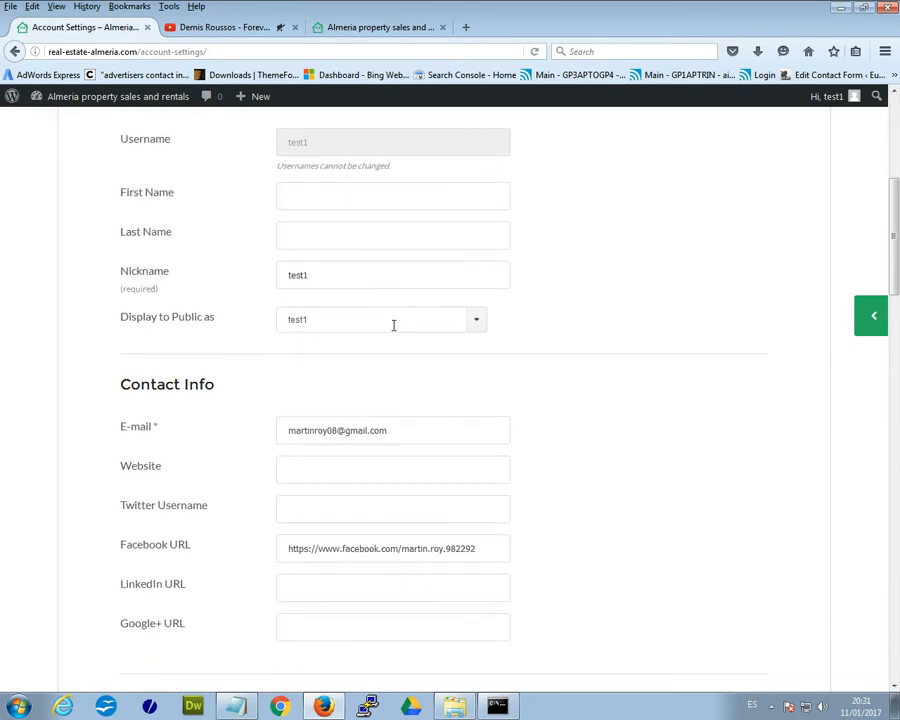
left_click(314, 294)
left_click(367, 334)
left_click(290, 406)
scroll(277, 395, "down", 2)
scroll(468, 420, "down", 2)
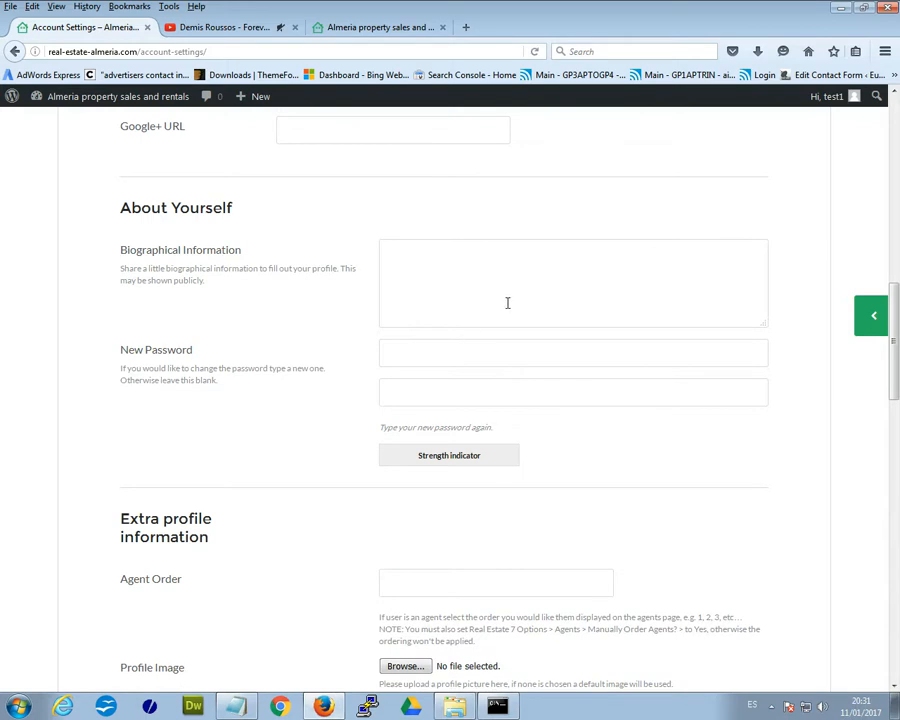
scroll(542, 398, "down", 1)
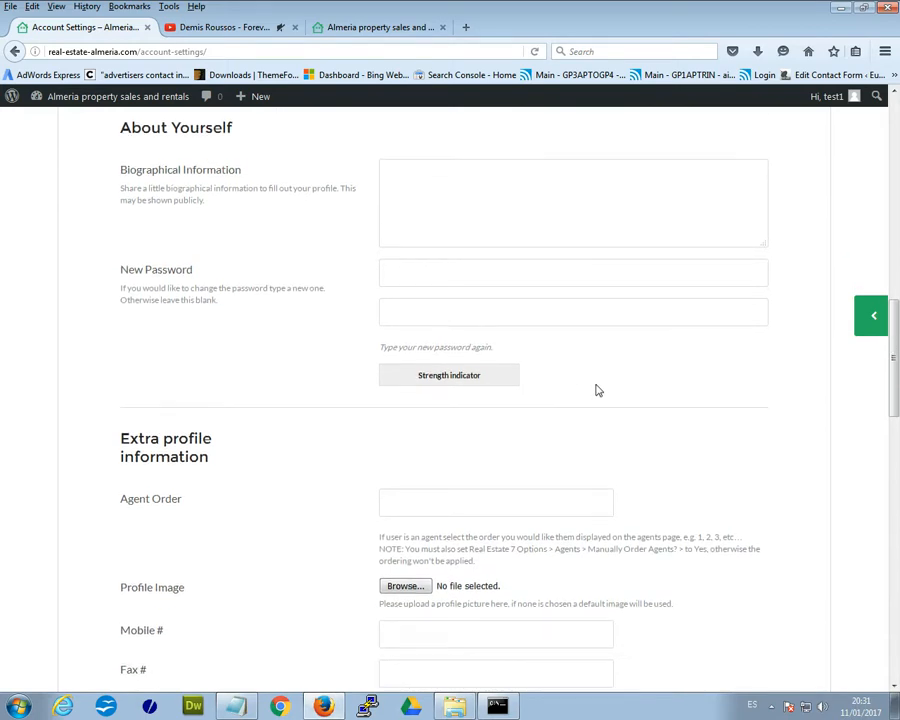
scroll(374, 370, "up", 5)
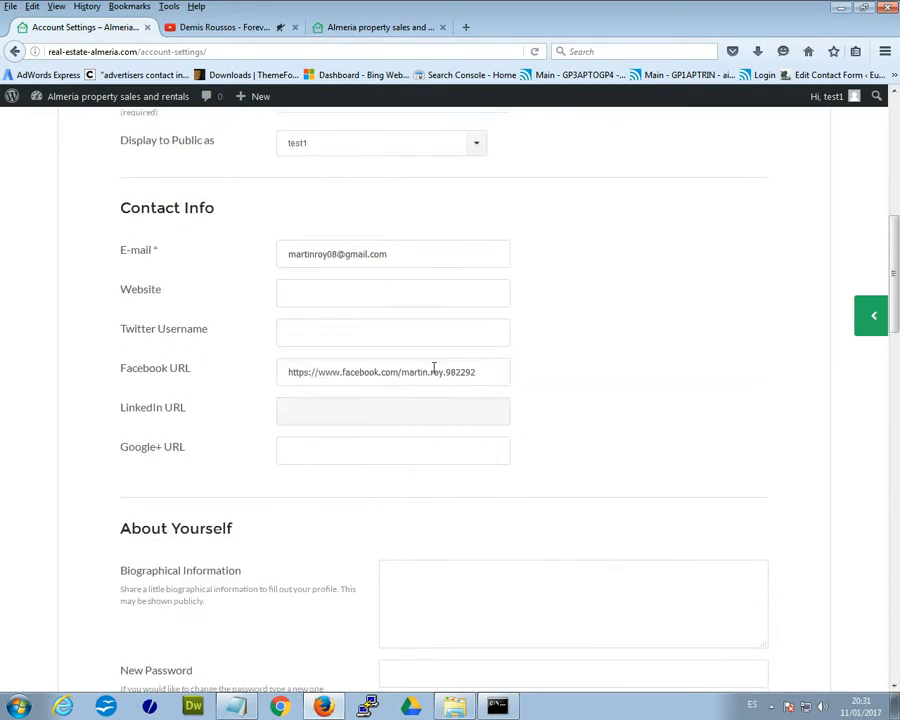
scroll(518, 393, "up", 3)
scroll(518, 393, "down", 12)
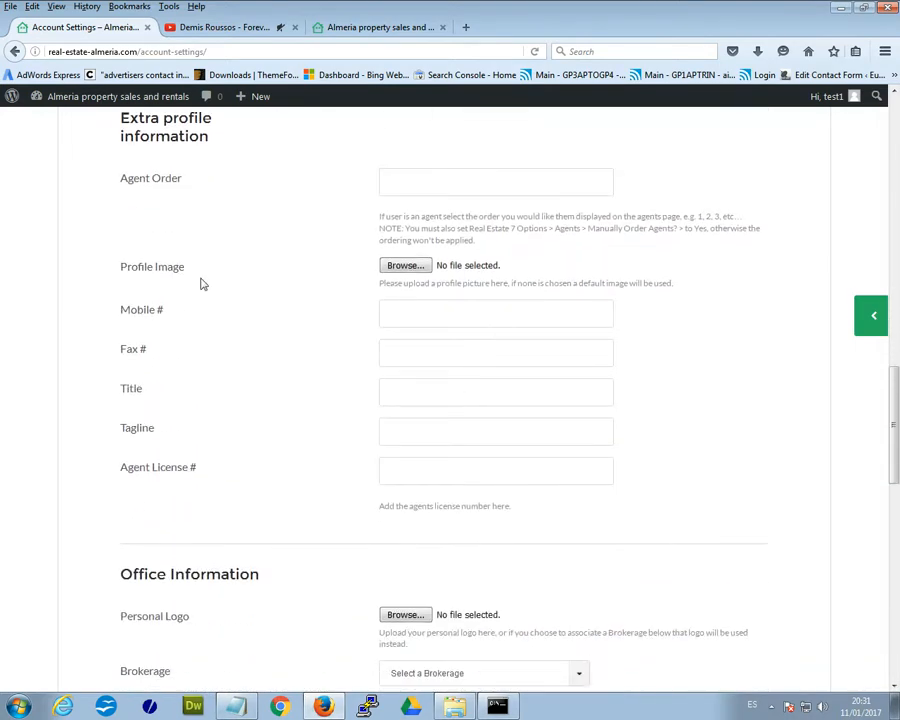
scroll(470, 285, "up", 2)
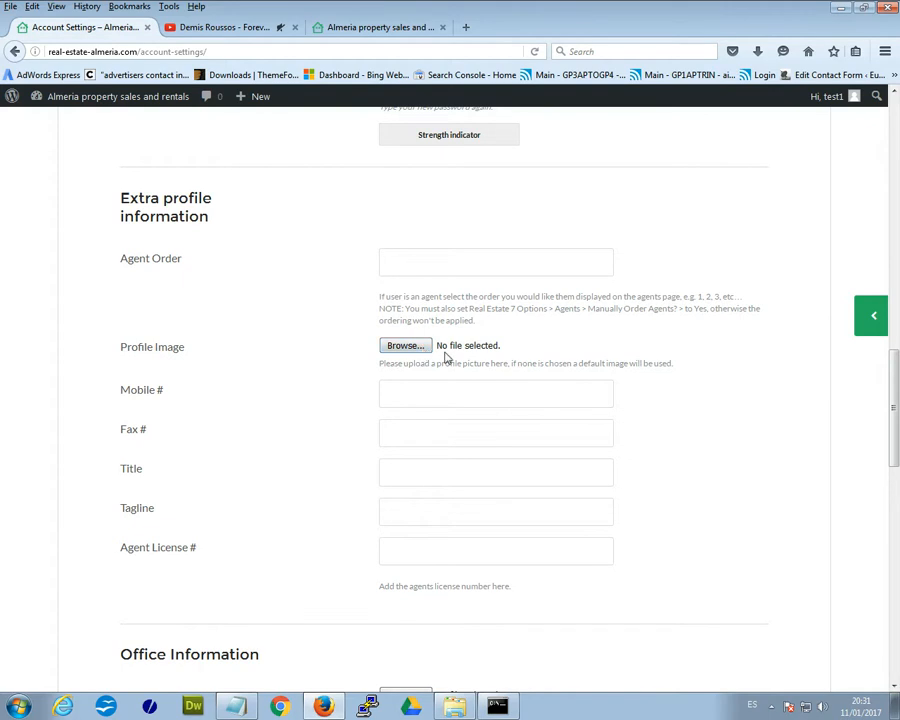
scroll(604, 383, "down", 3)
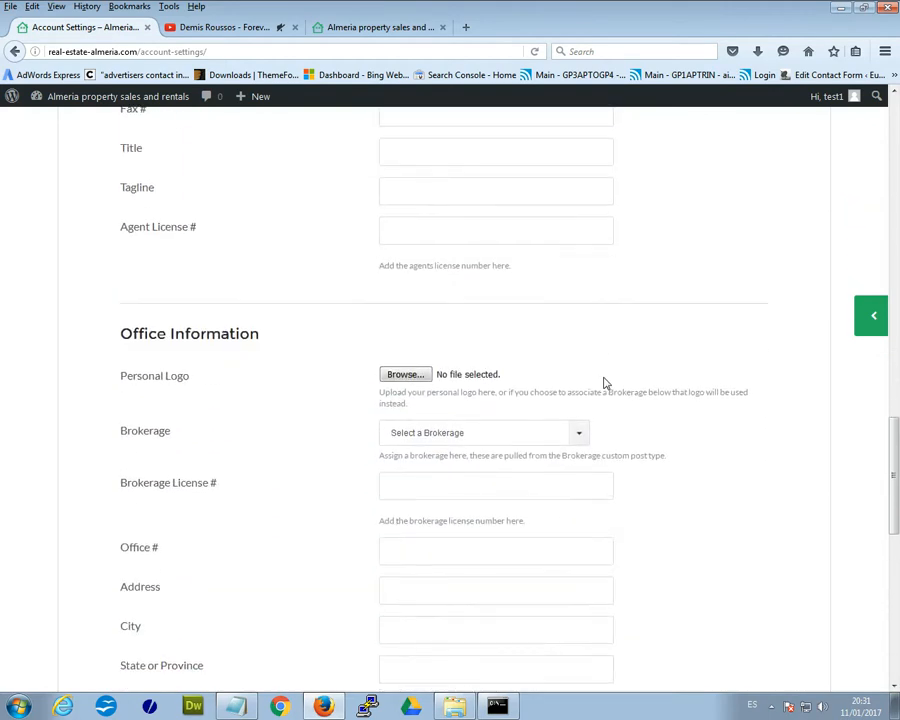
scroll(604, 383, "down", 1)
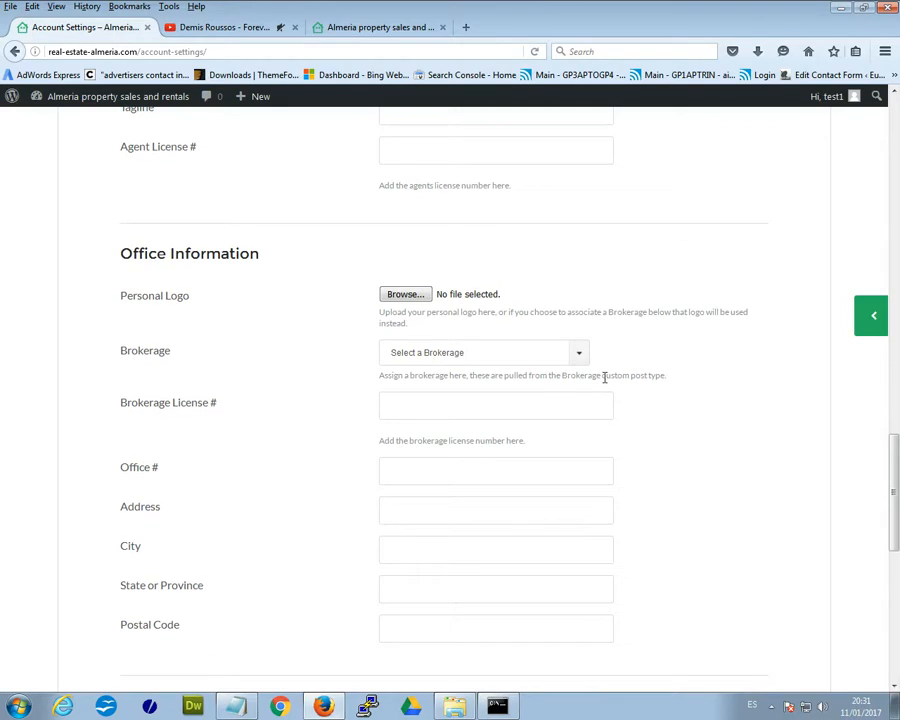
scroll(604, 377, "down", 2)
scroll(602, 375, "up", 1)
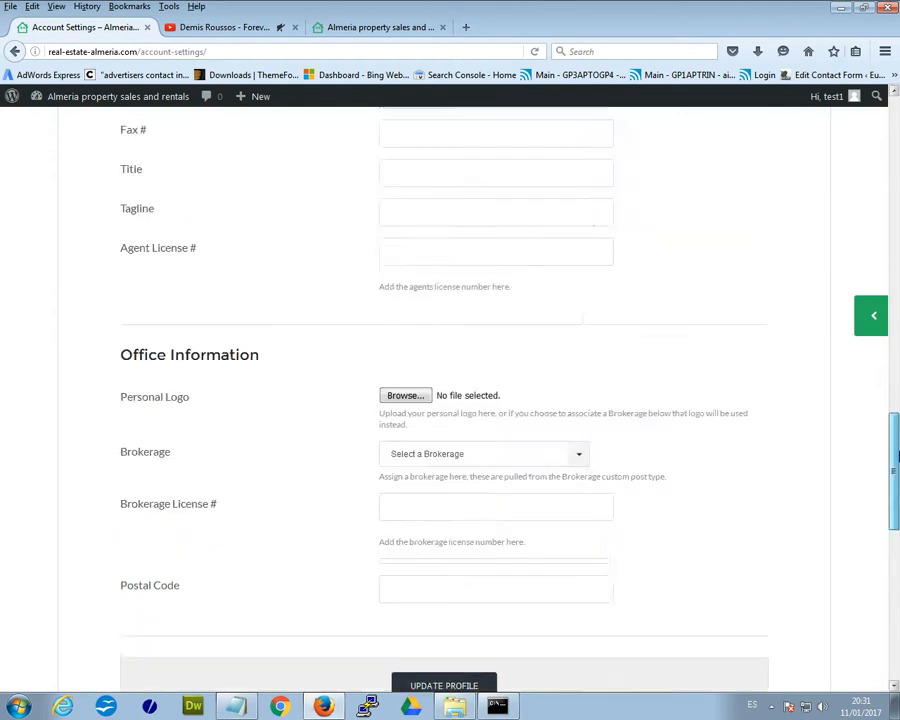
left_click_drag(897, 535, 878, 180)
mouse_move(832, 100)
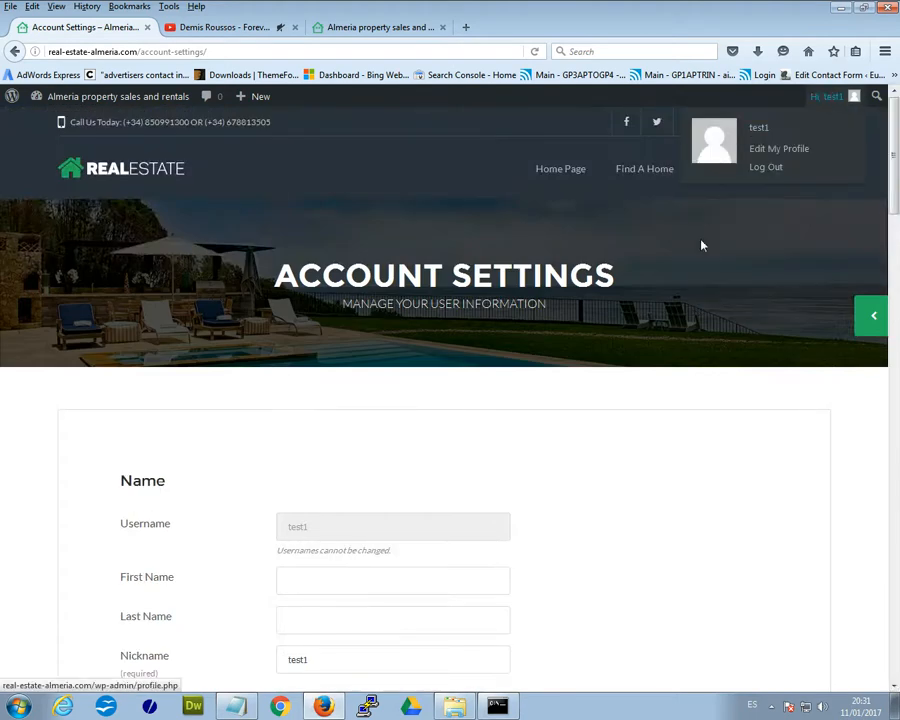
- Open the test1 account's WordPress profile via Edit My Profile in the admin bar
mouse_move(790, 132)
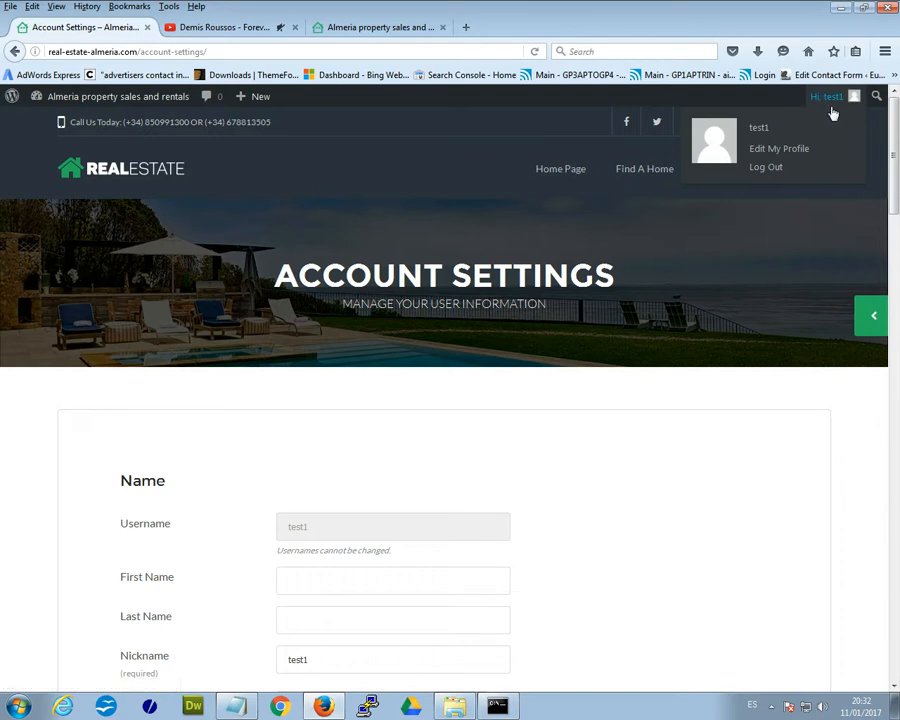
left_click(803, 150)
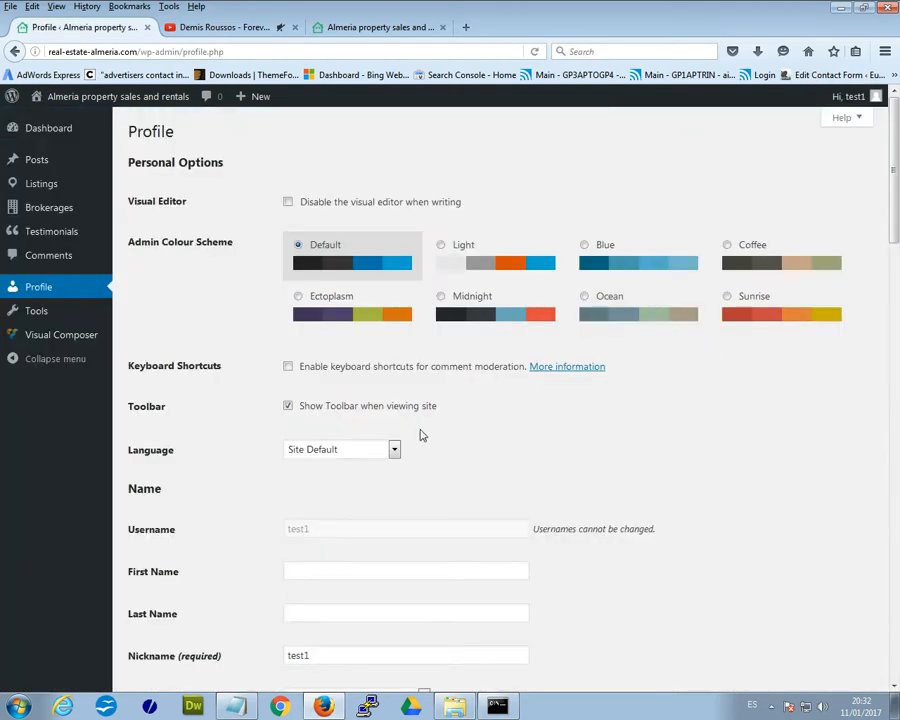
- Review the profile's contact and office details, then return to the top of the page
scroll(390, 438, "down", 3)
scroll(210, 362, "up", 3)
scroll(412, 482, "down", 5)
scroll(476, 405, "down", 9)
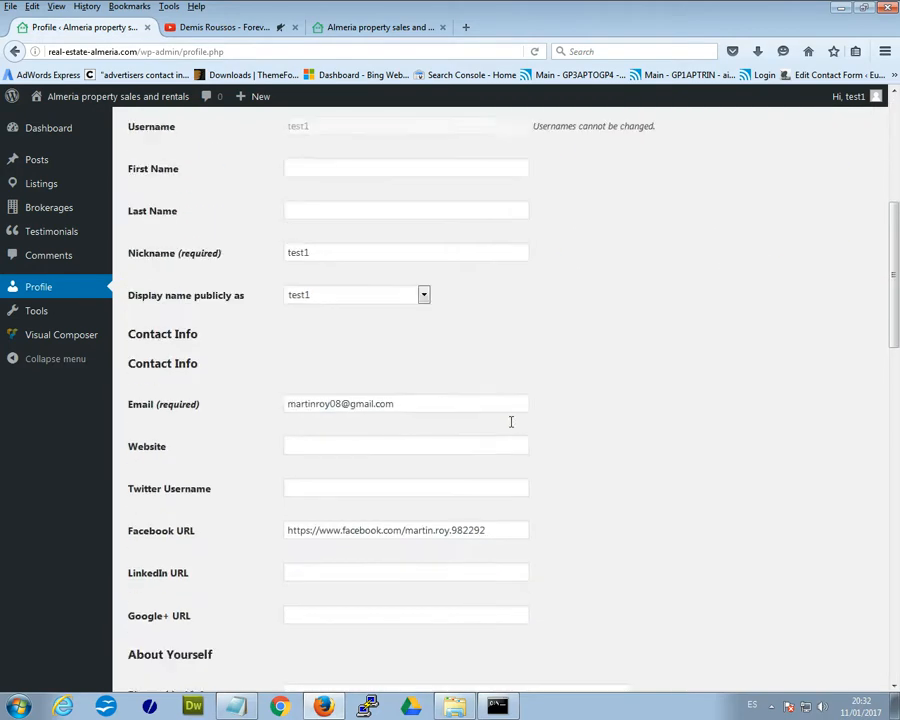
scroll(414, 441, "down", 3)
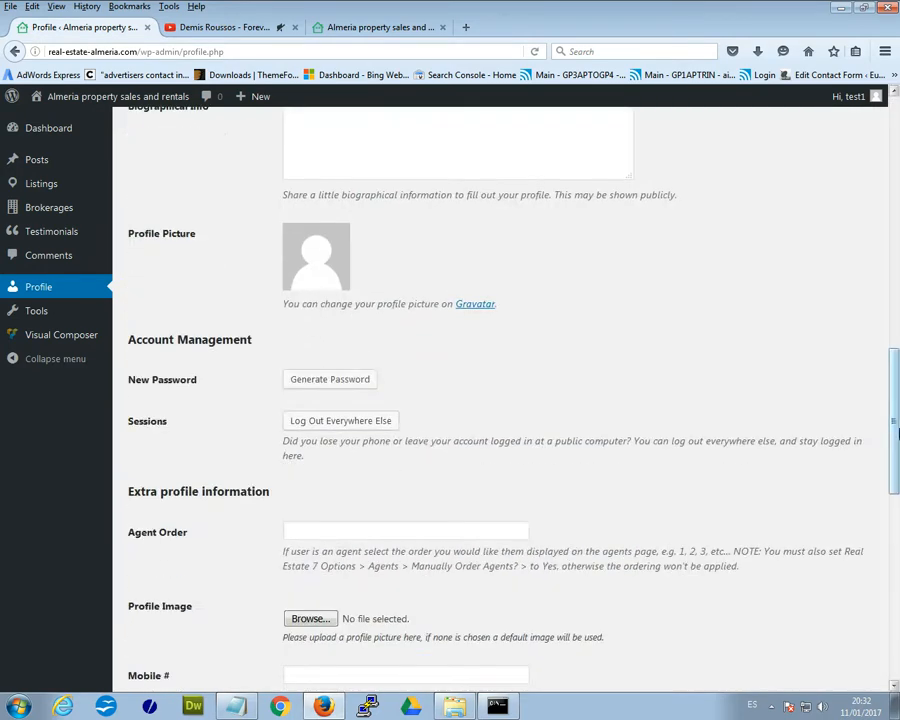
scroll(885, 457, "down", 8)
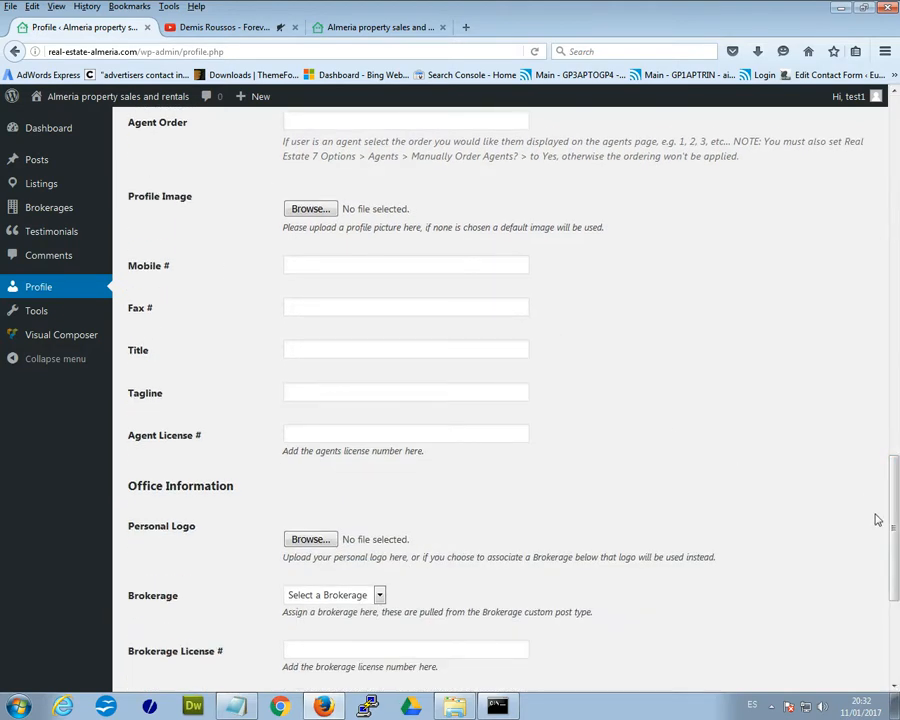
left_click_drag(889, 528, 872, 163)
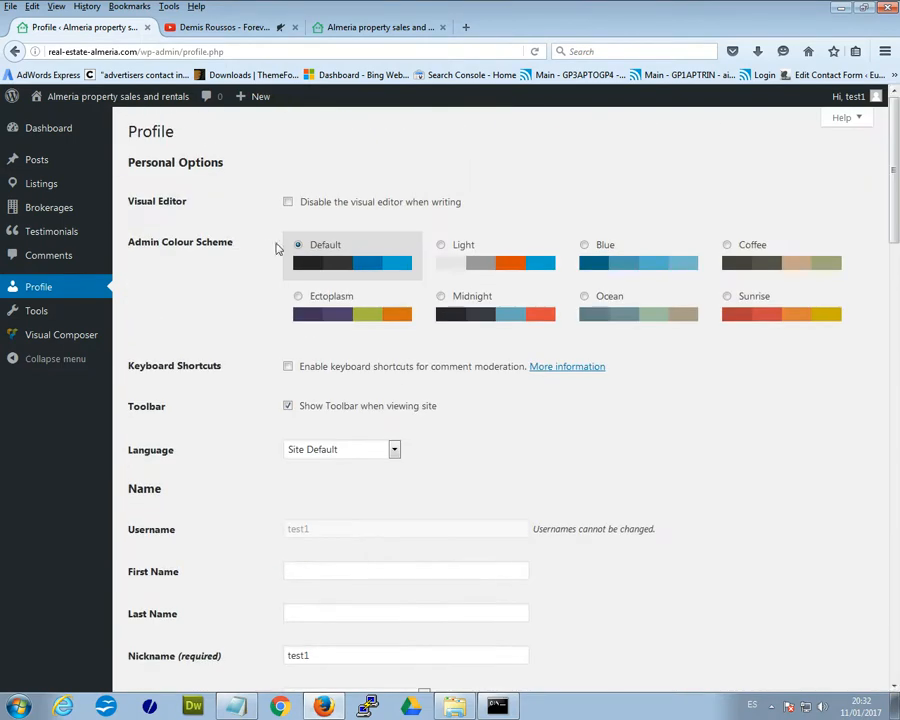
- Go to Listings > Listings to see the la alfoquia rental at €300 /week
mouse_move(40, 160)
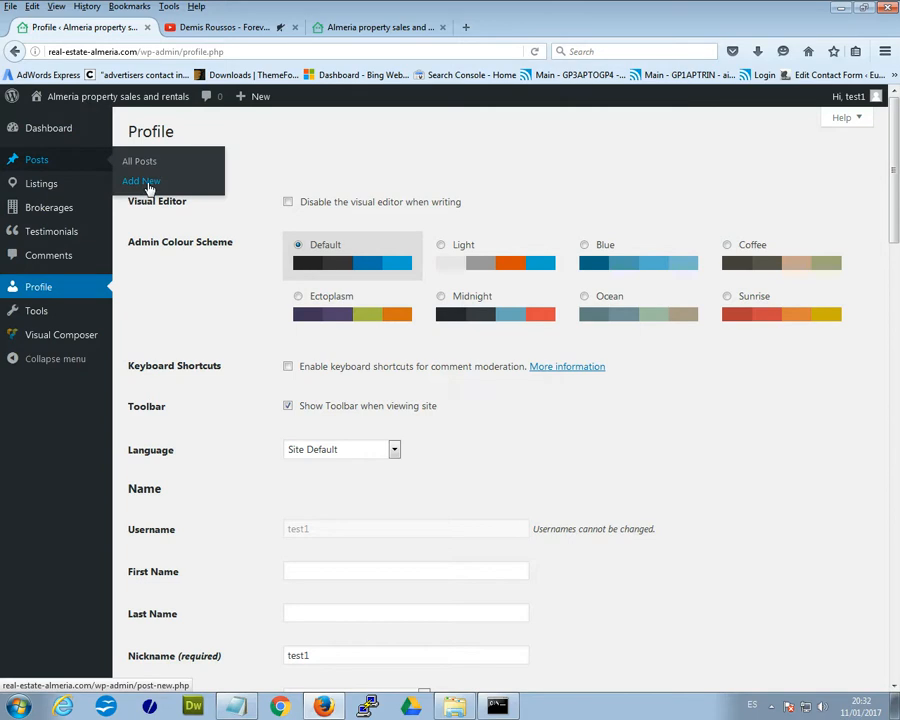
mouse_move(70, 187)
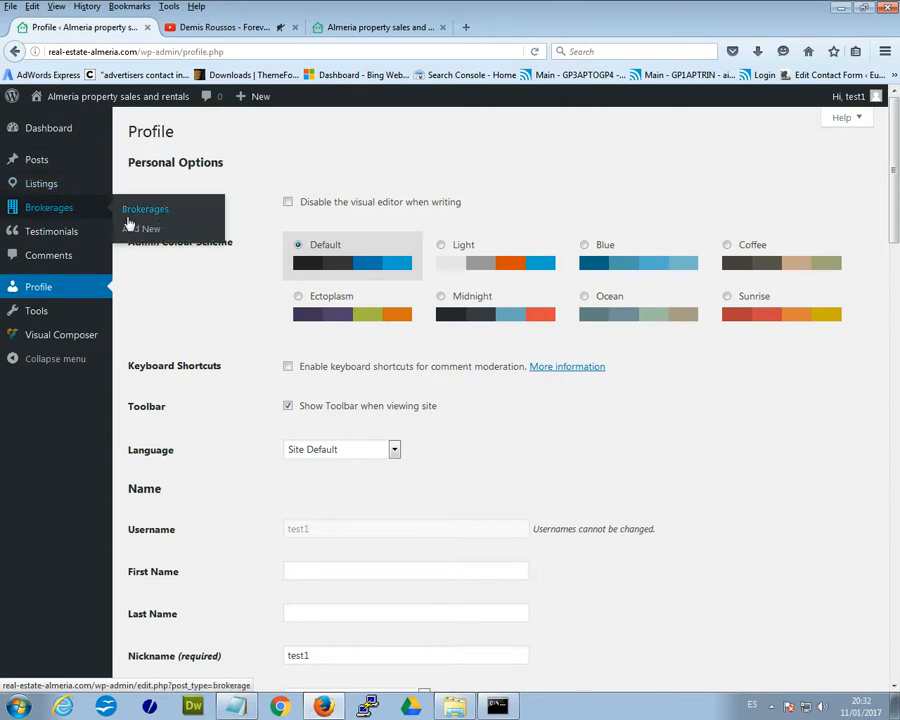
mouse_move(66, 235)
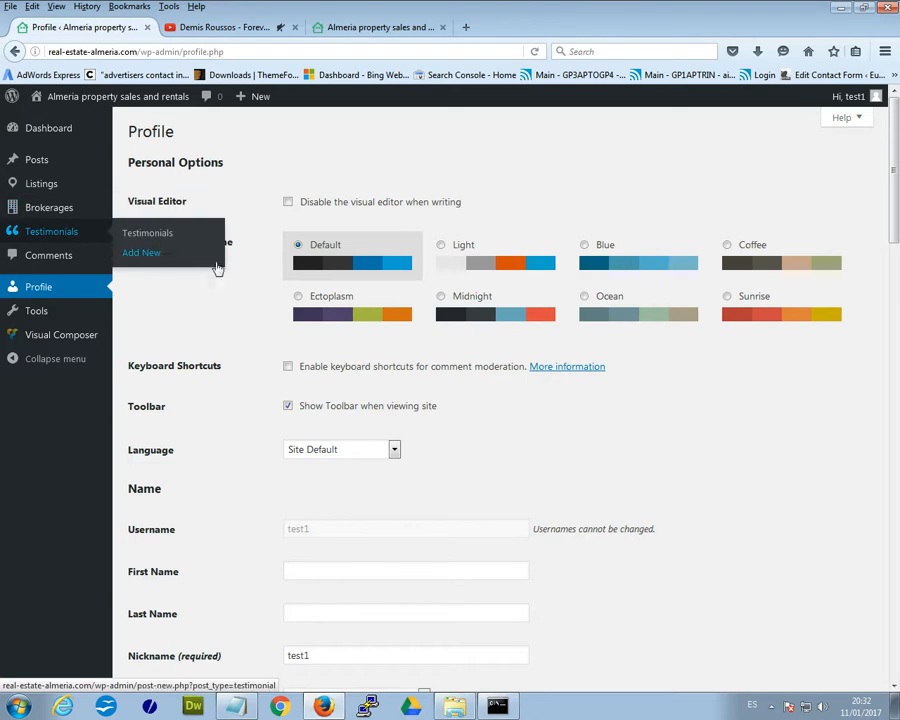
mouse_move(36, 195)
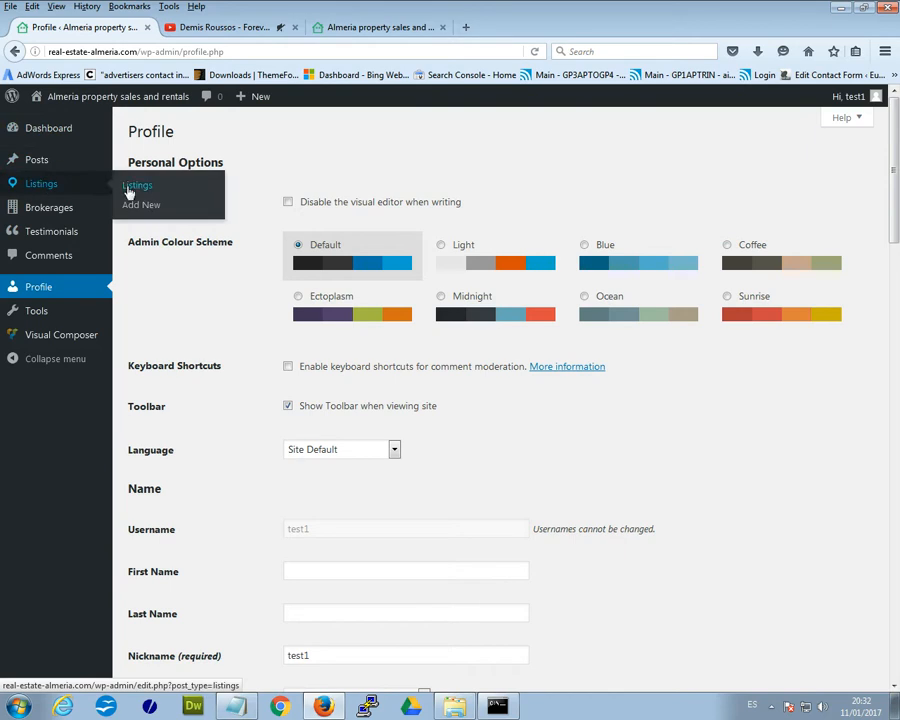
left_click(145, 190)
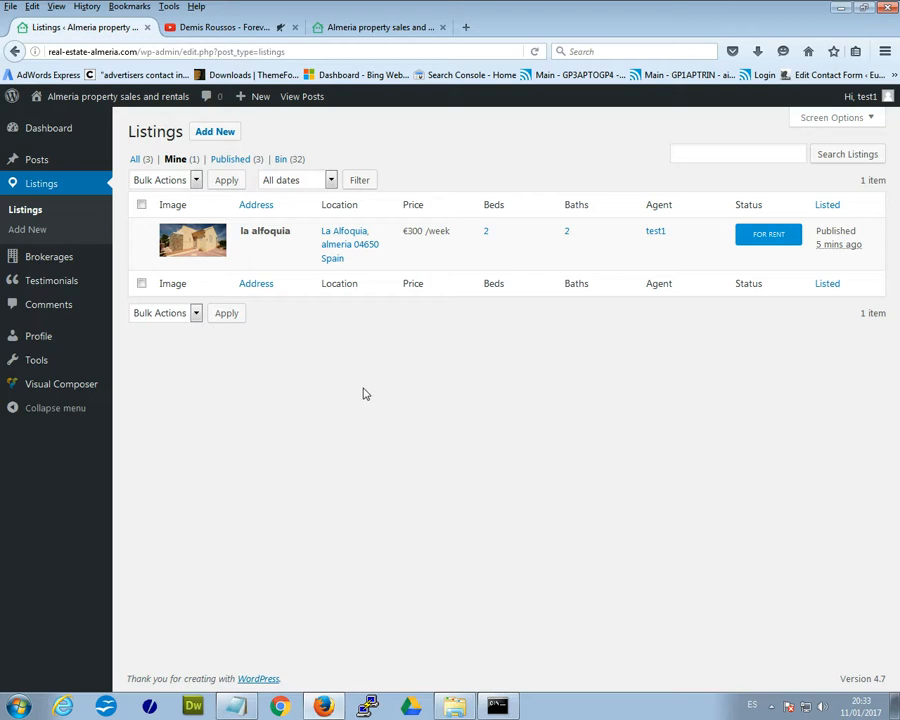
- View the la alfoquia listing's public Villa Marissa page from its Listings row
mouse_move(342, 237)
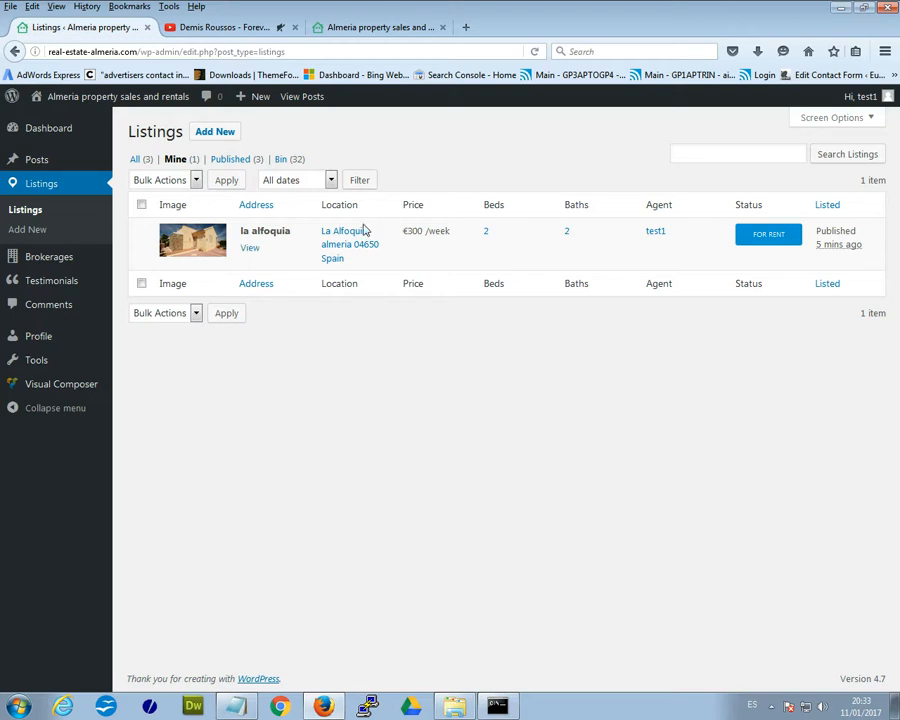
left_click(250, 248)
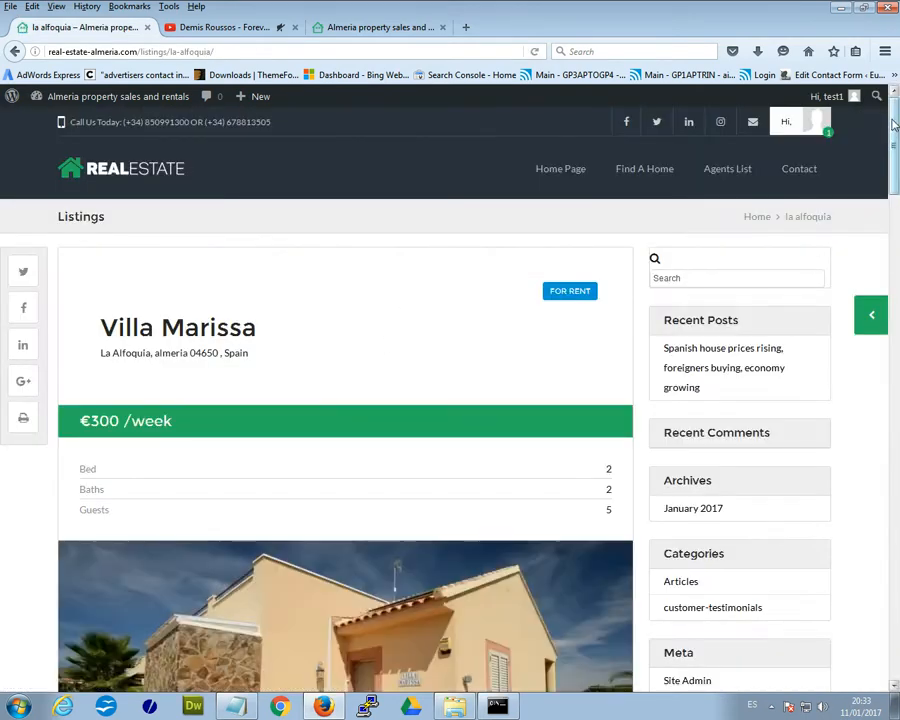
left_click_drag(893, 117, 877, 197)
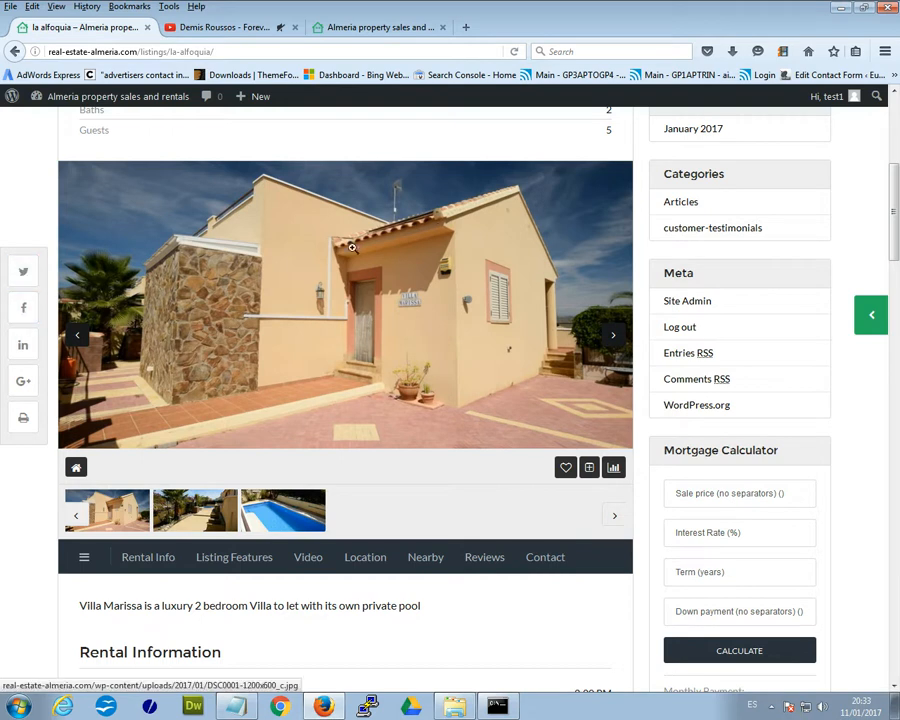
scroll(437, 228, "up", 5)
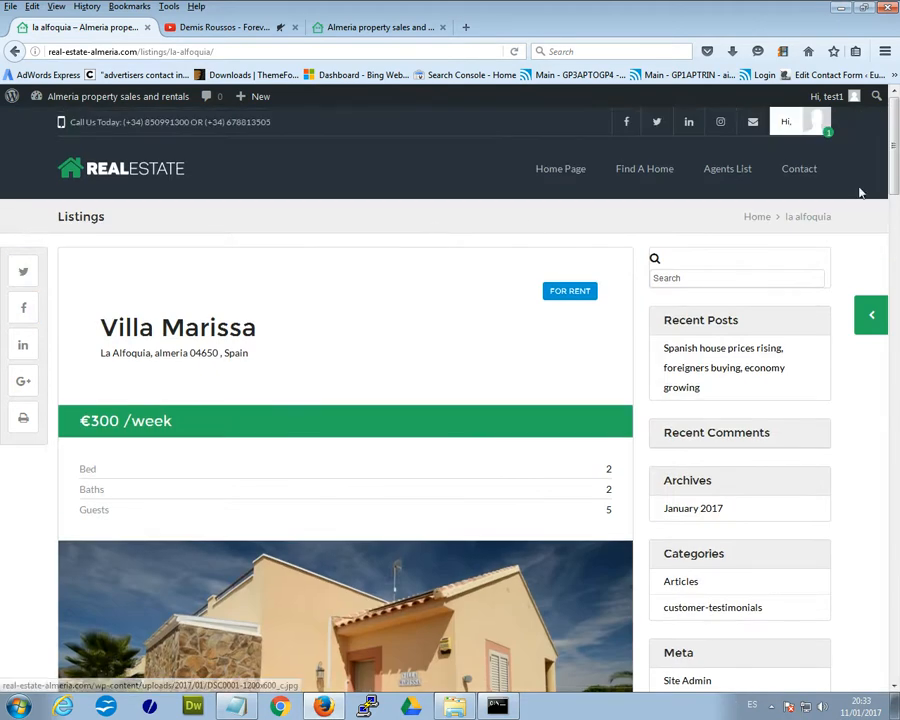
scroll(480, 396, "down", 4)
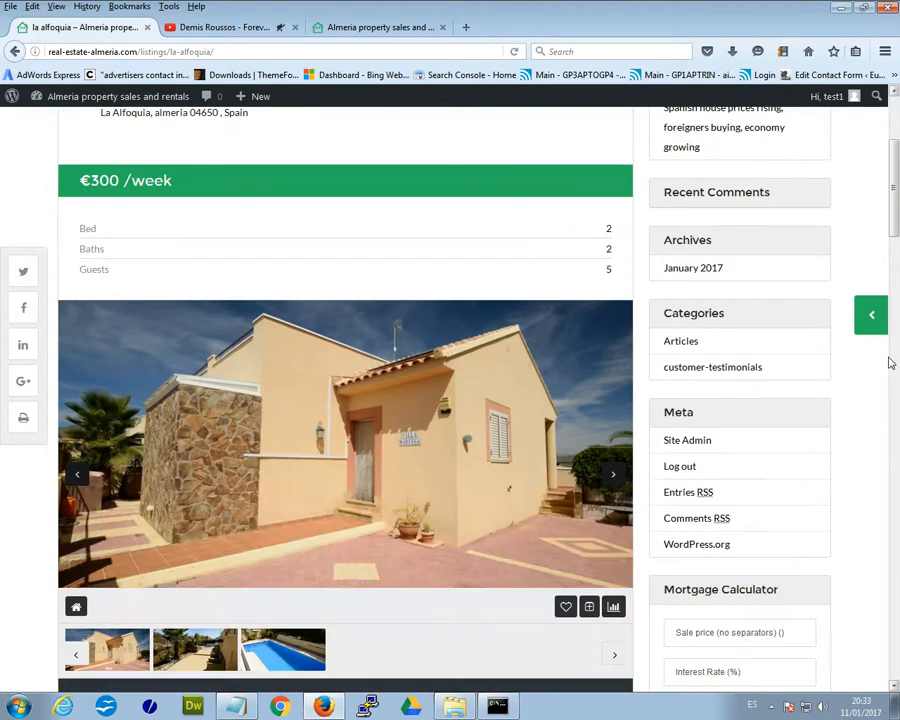
scroll(888, 205, "up", 4)
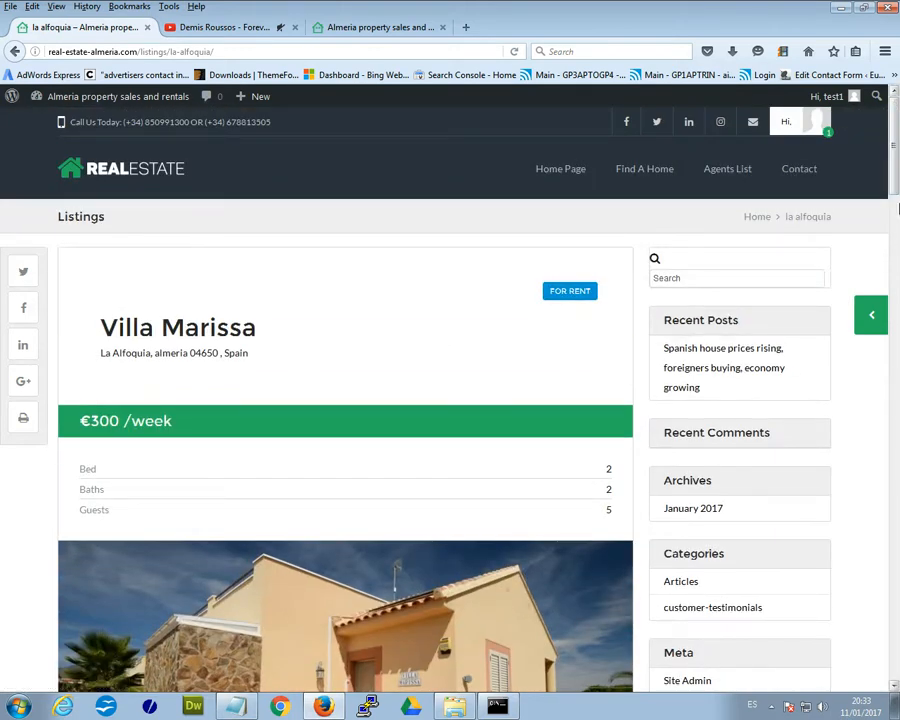
scroll(836, 436, "down", 20)
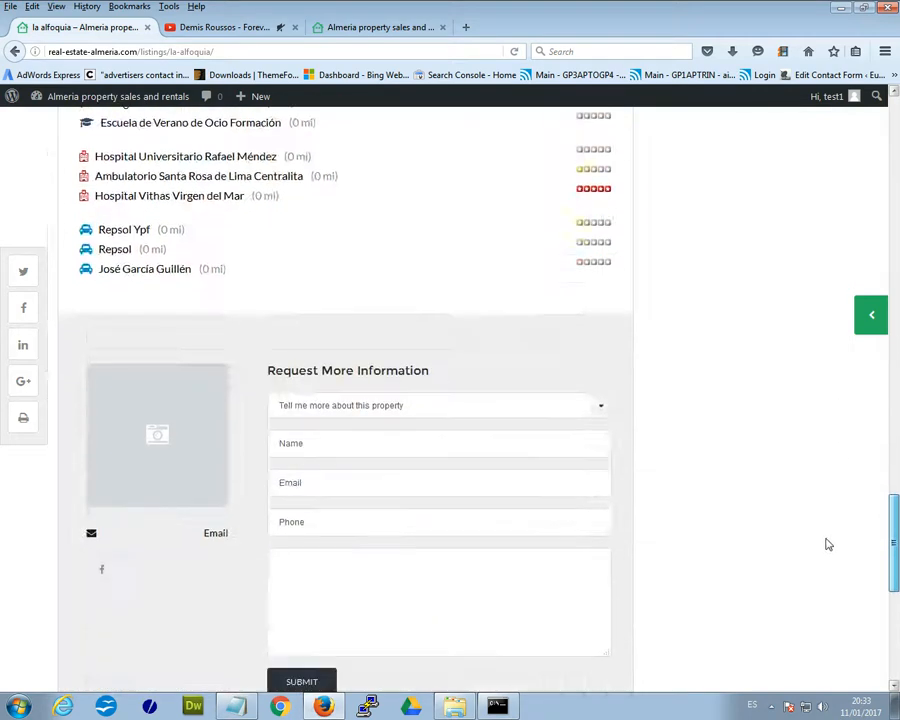
scroll(673, 485, "up", 4)
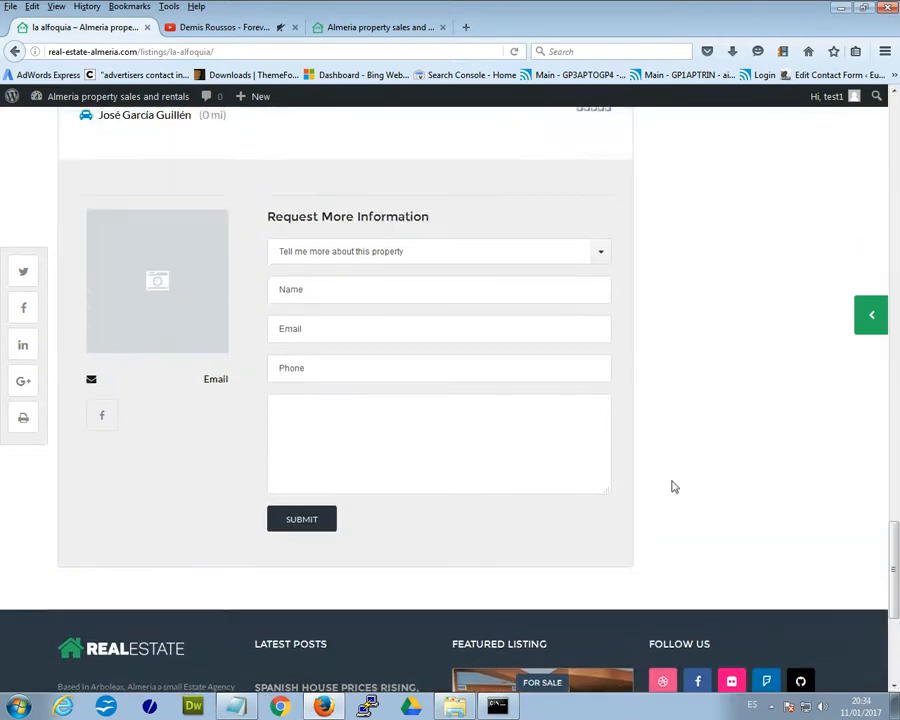
scroll(658, 500, "up", 20)
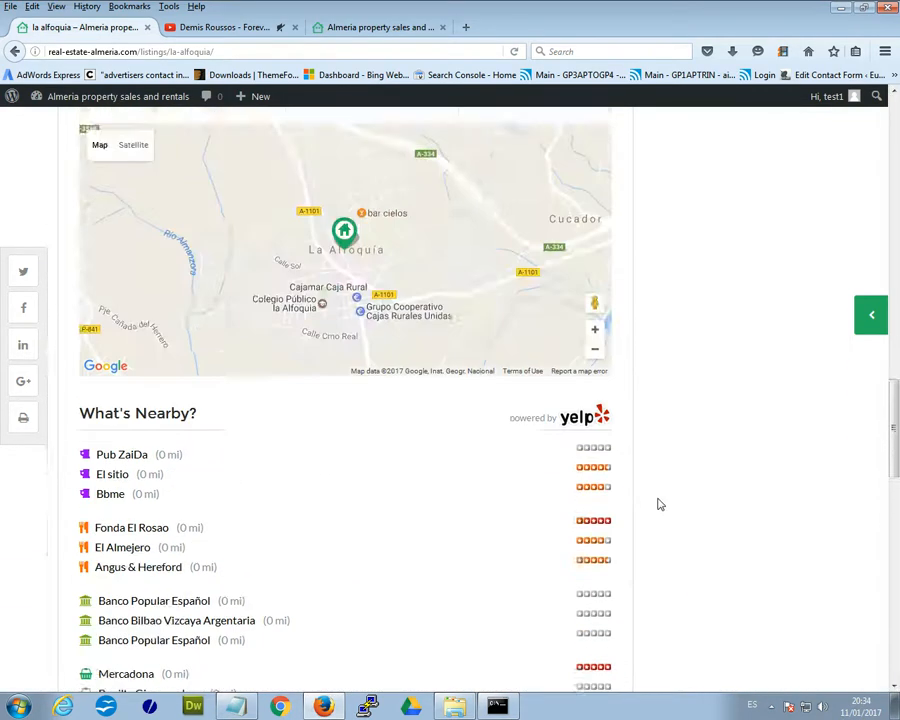
scroll(658, 503, "up", 3)
scroll(658, 503, "down", 12)
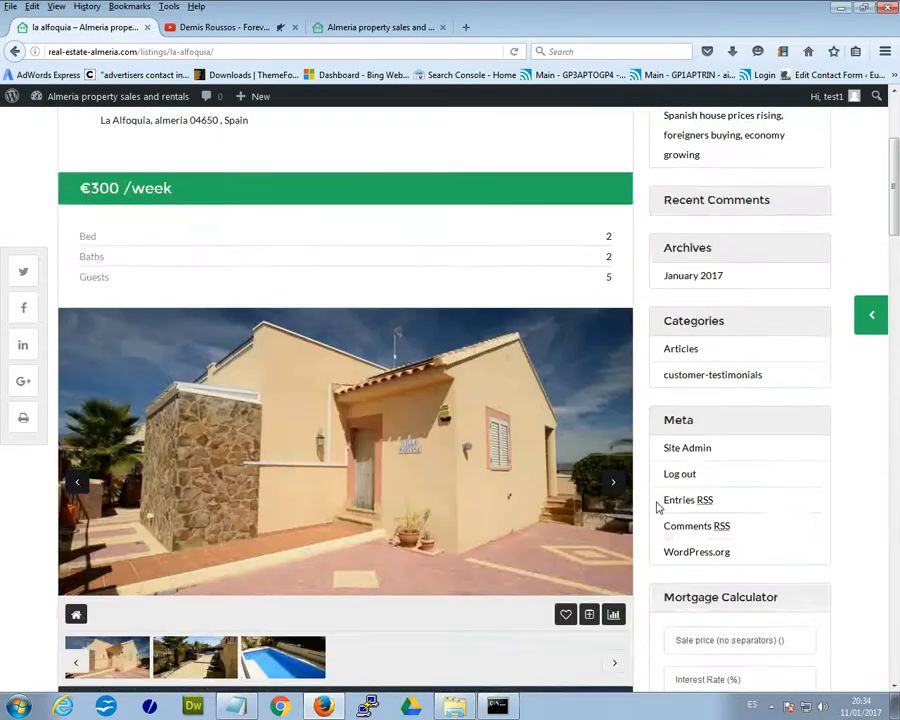
scroll(600, 460, "down", 1)
scroll(540, 416, "up", 3)
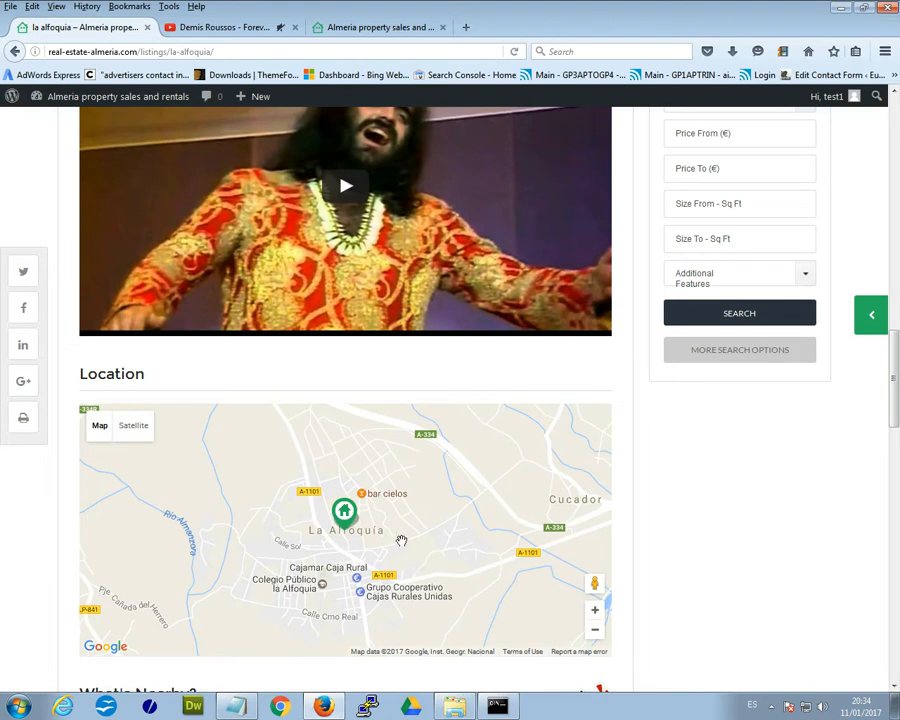
scroll(343, 535, "down", 2)
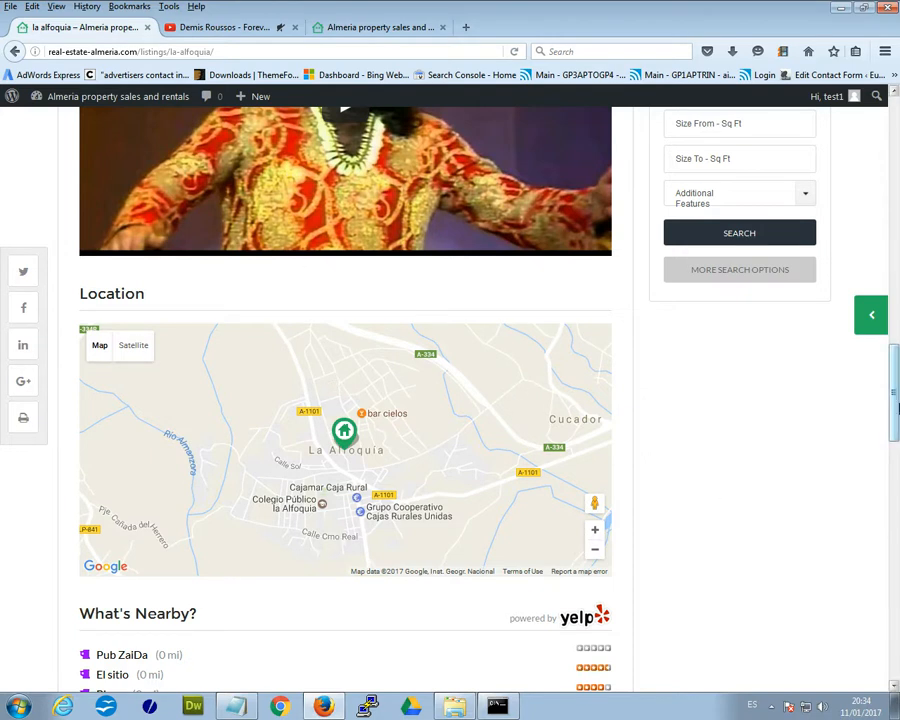
left_click_drag(895, 390, 895, 320)
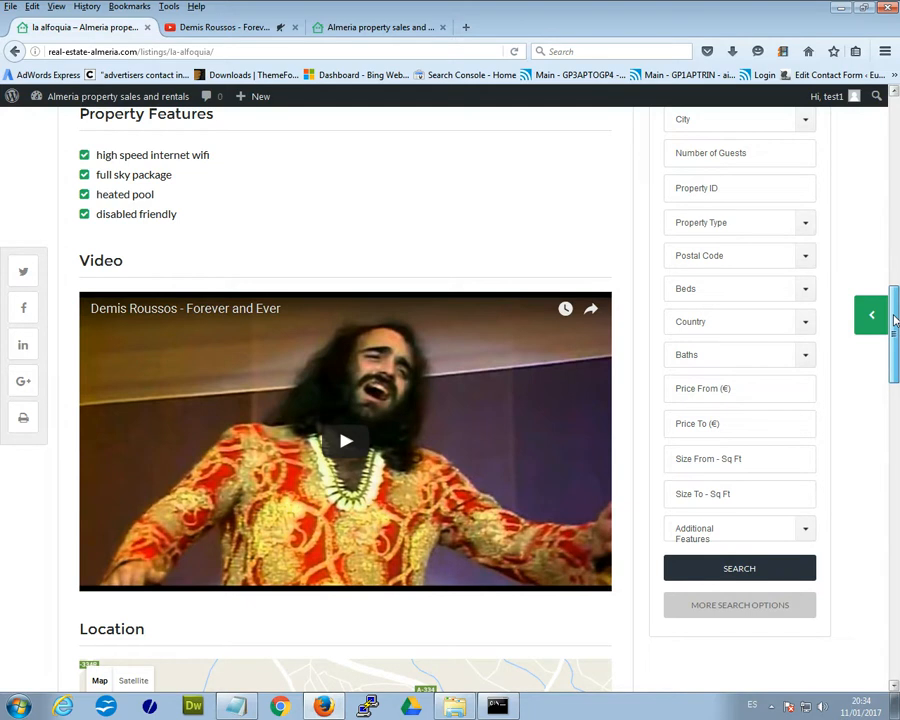
left_click_drag(895, 335, 895, 350)
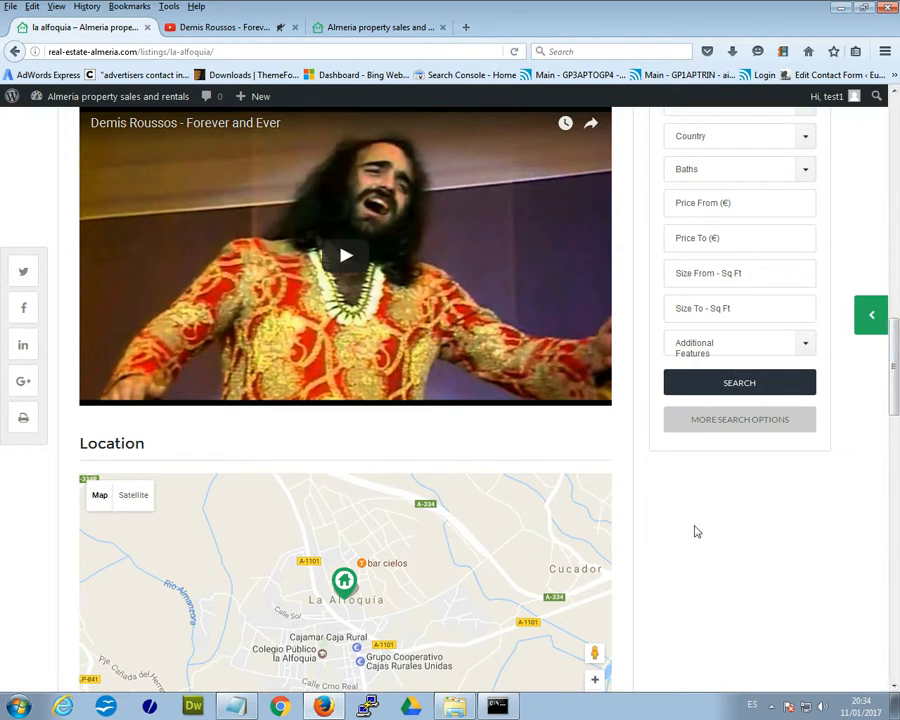
left_click_drag(893, 362, 895, 143)
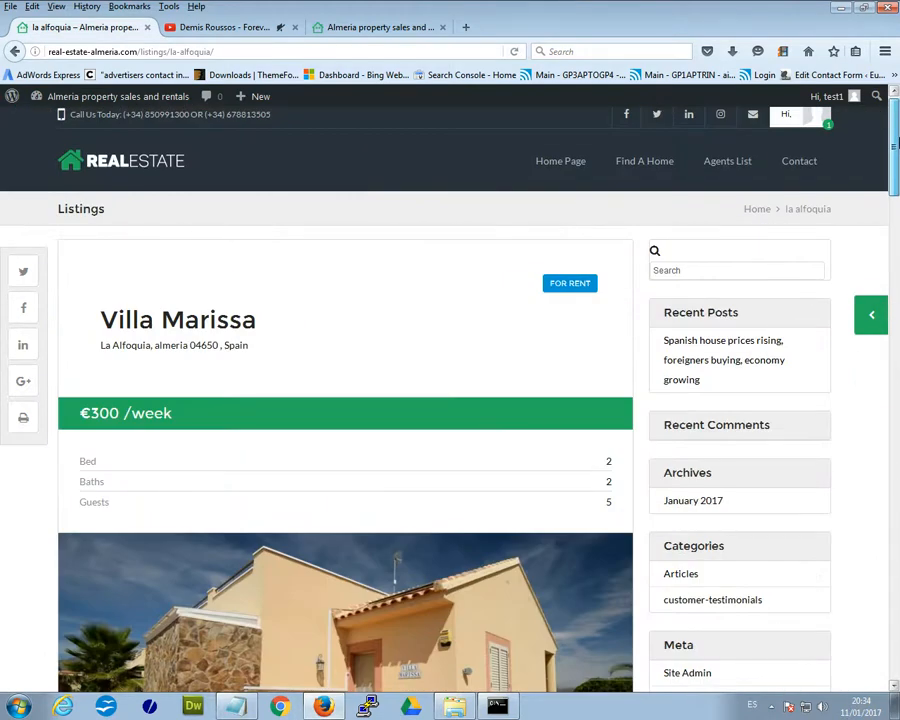